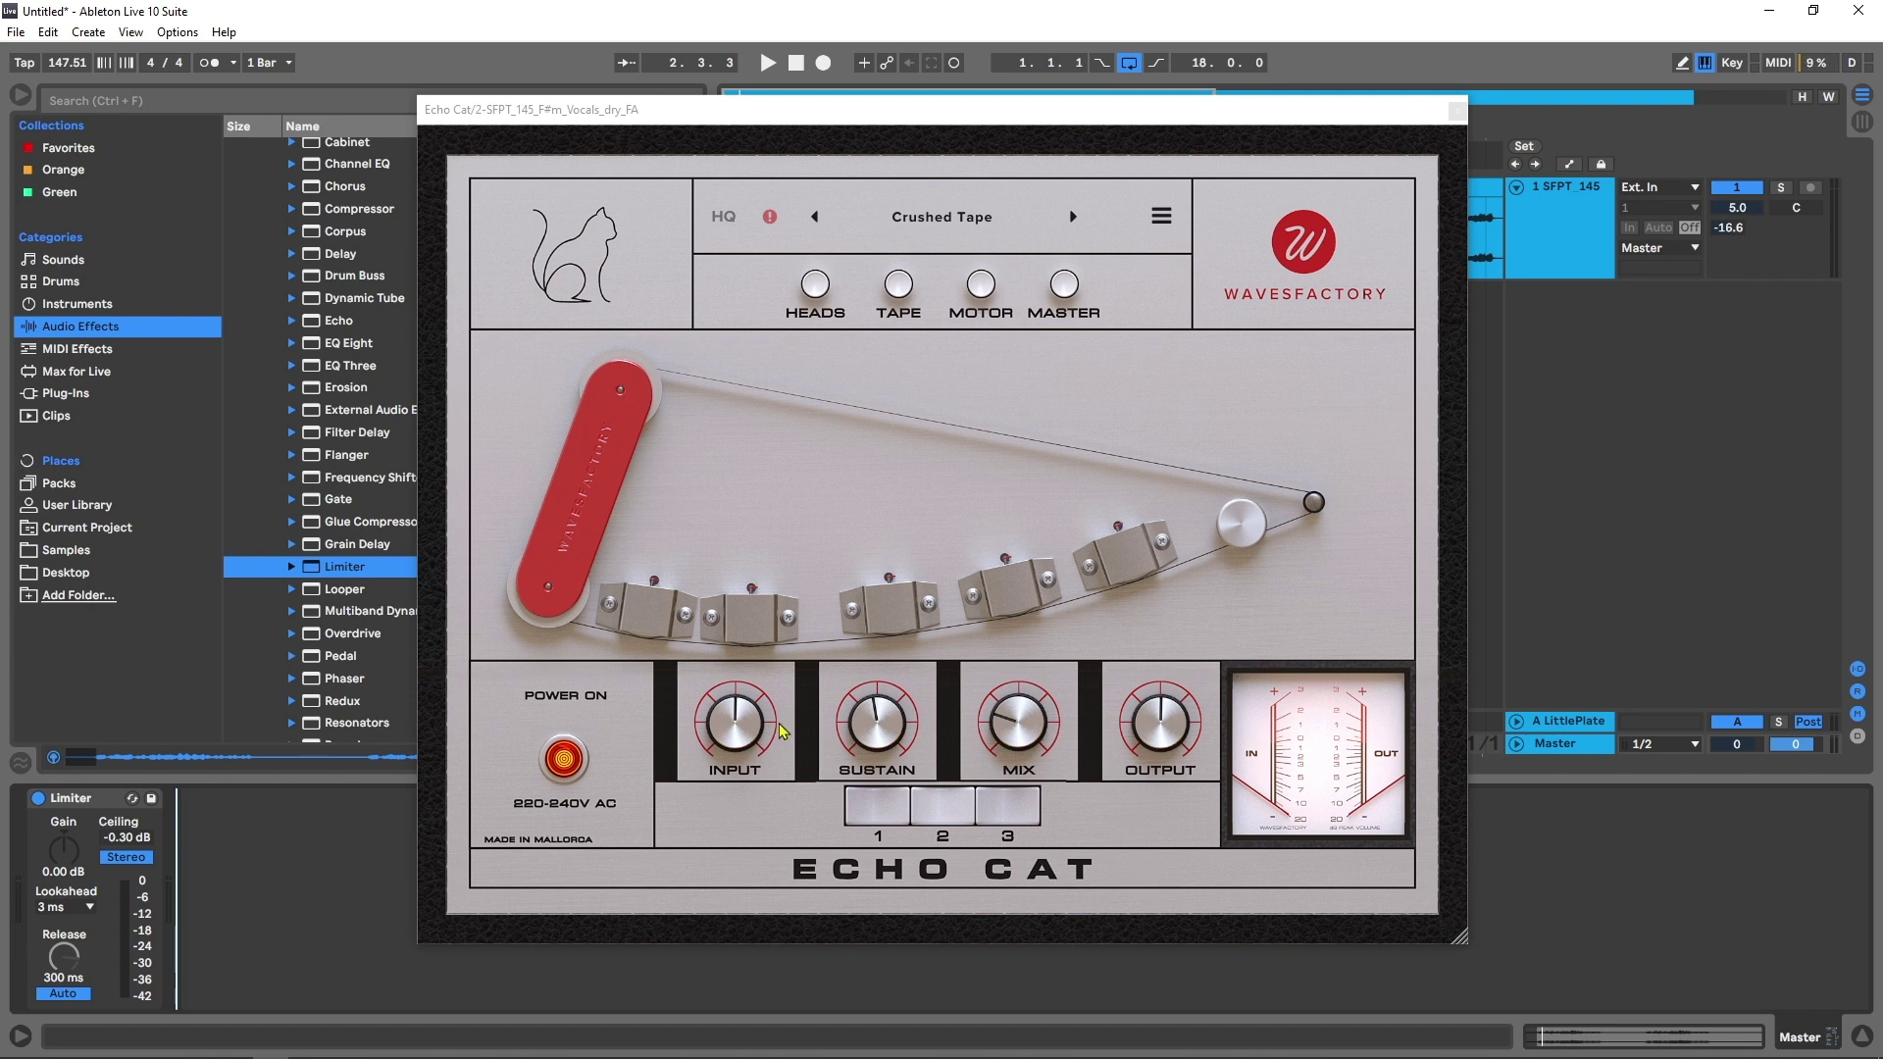
Step: Switch the Echo Cat's power off and back on
{"action": "left_click", "coordinate": [571, 772]}
{"action": "left_click", "coordinate": [571, 772]}
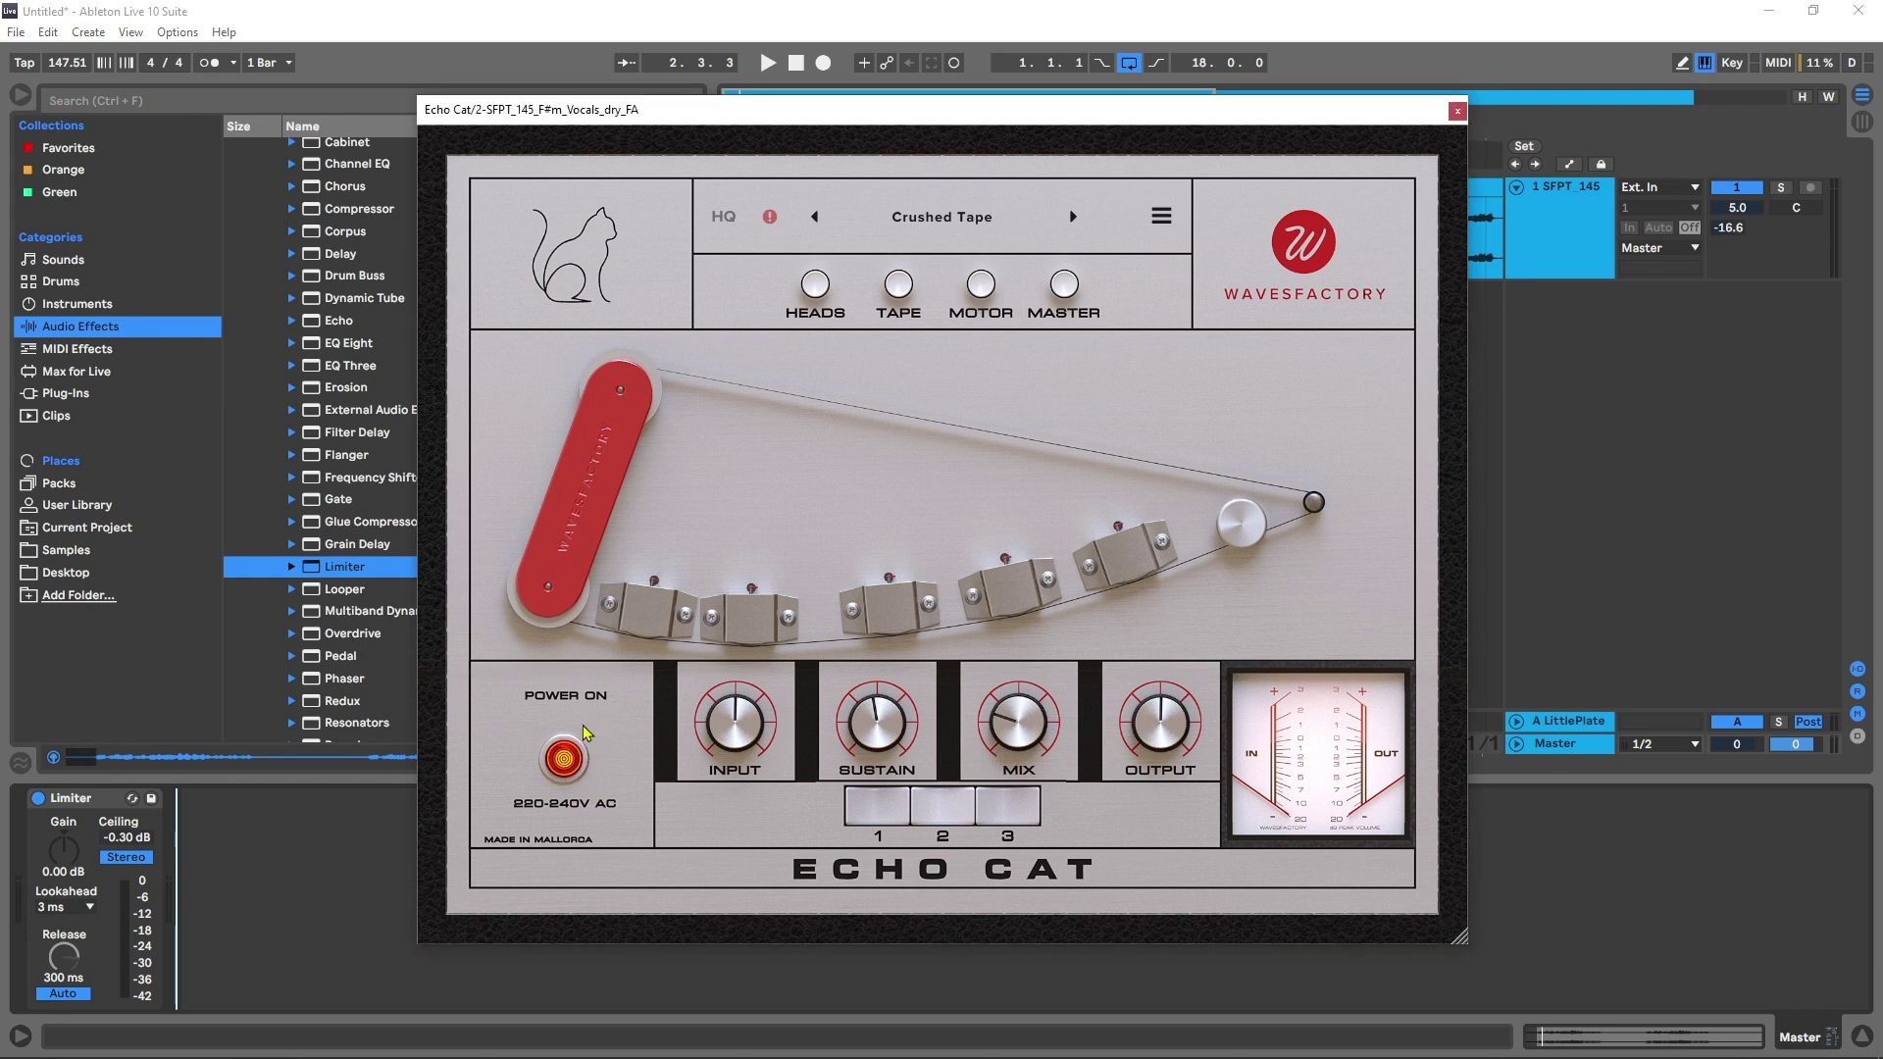
{"action": "left_click", "coordinate": [557, 770]}
{"action": "left_click", "coordinate": [557, 770]}
{"action": "mouse_move", "coordinate": [1159, 732]}
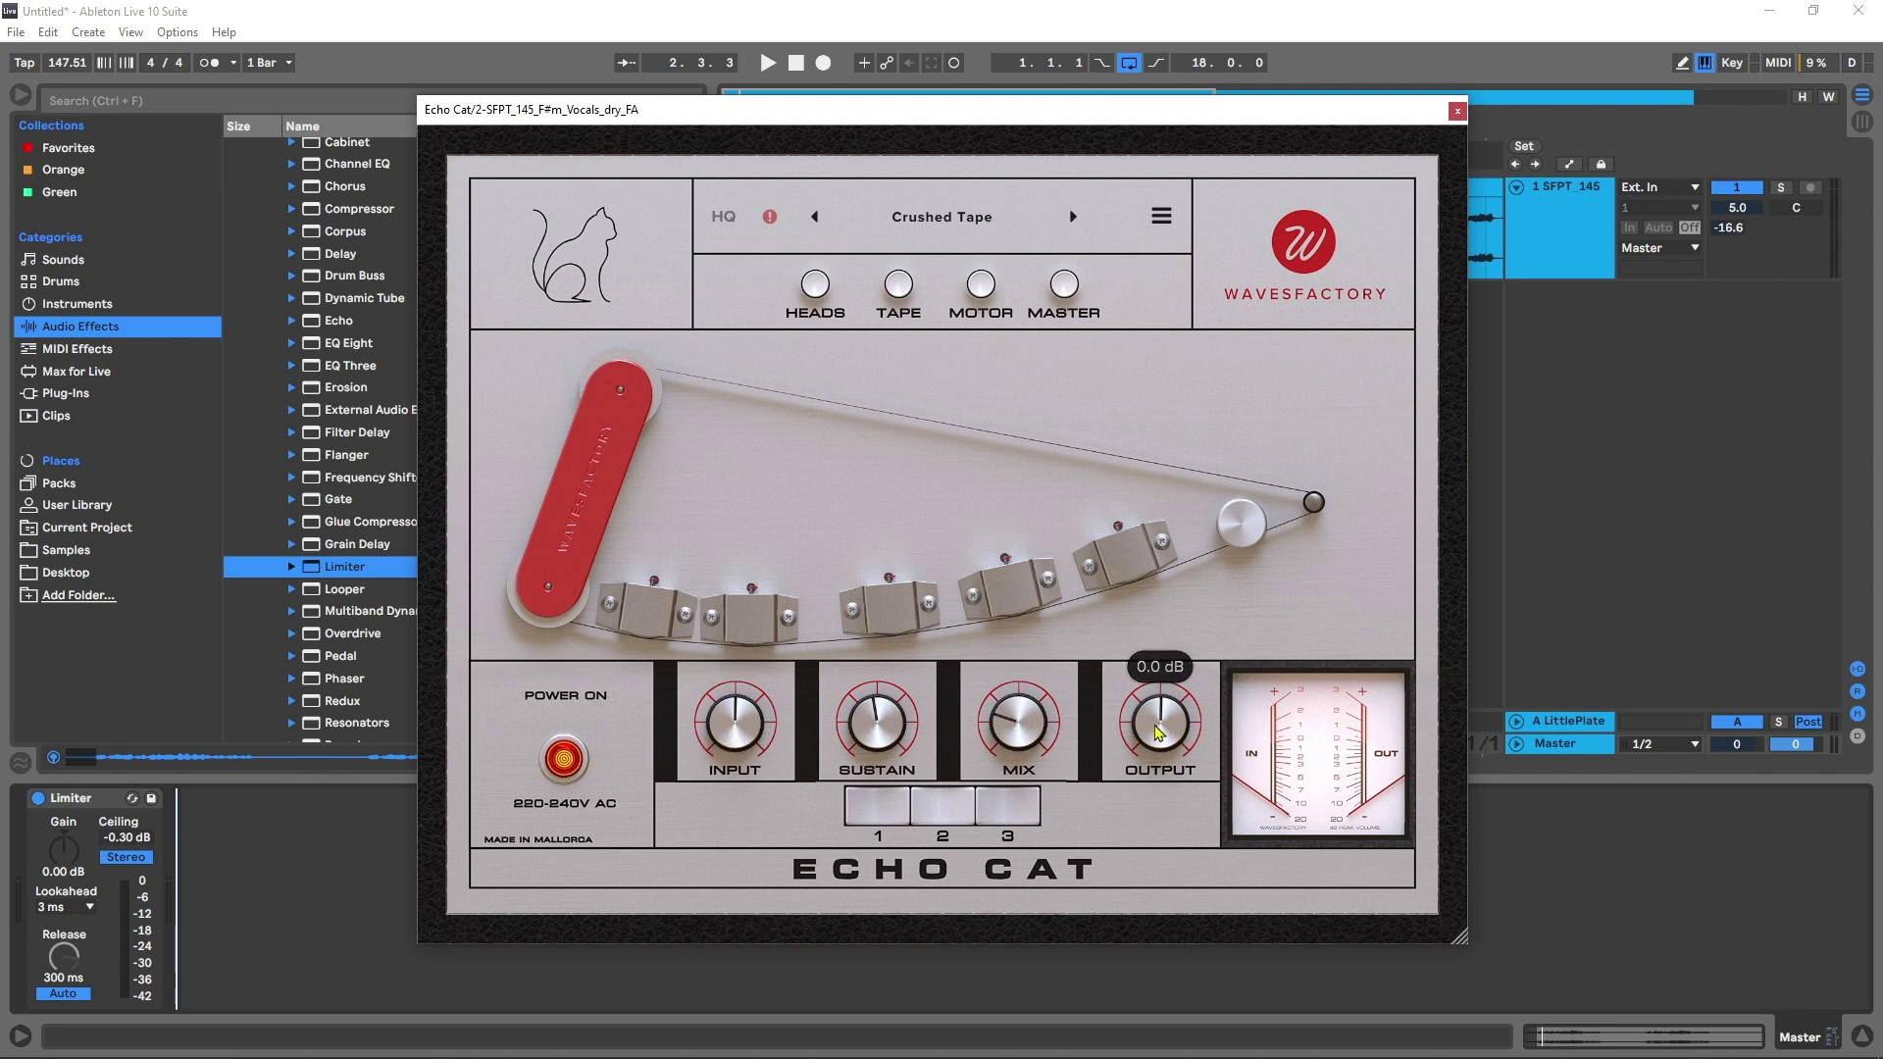
{"action": "mouse_move", "coordinate": [886, 736]}
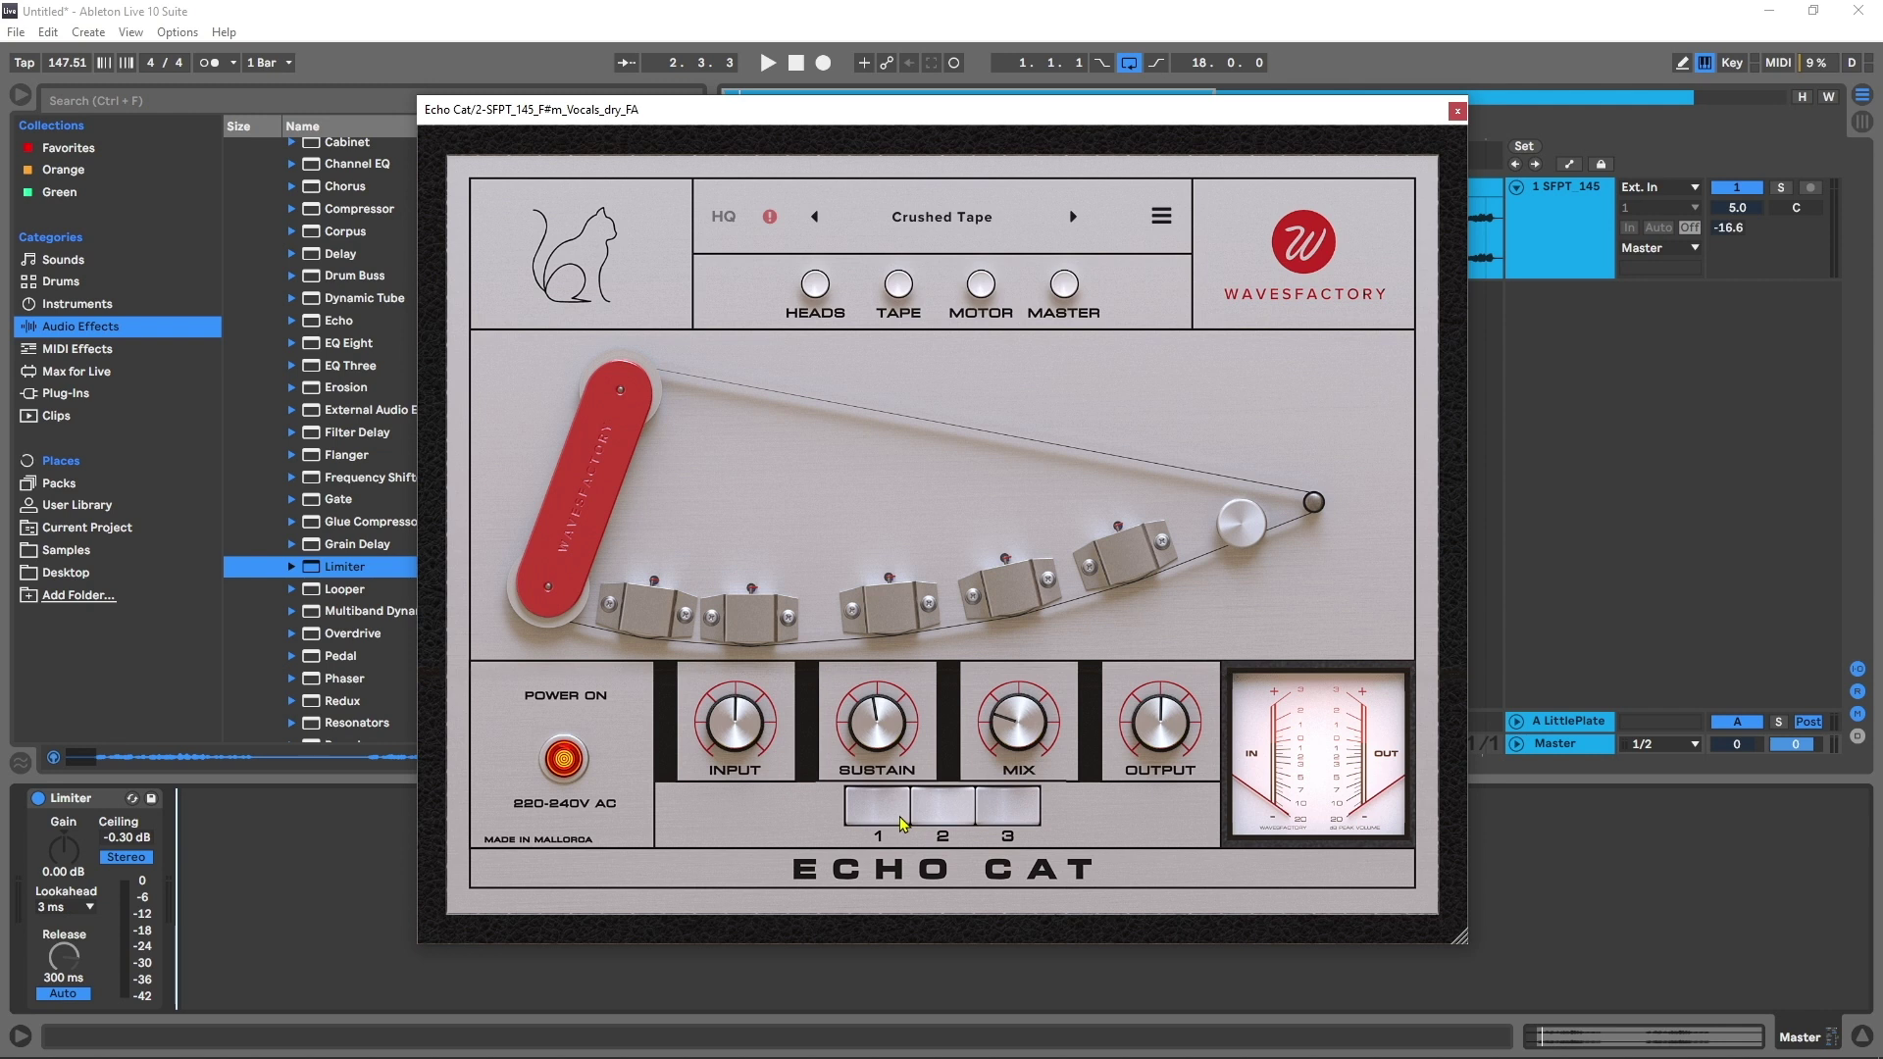
Step: Play the vocal and audition delay heads 1, 2 and 3 one at a time
{"action": "left_click", "coordinate": [947, 811]}
{"action": "key", "text": "space"}
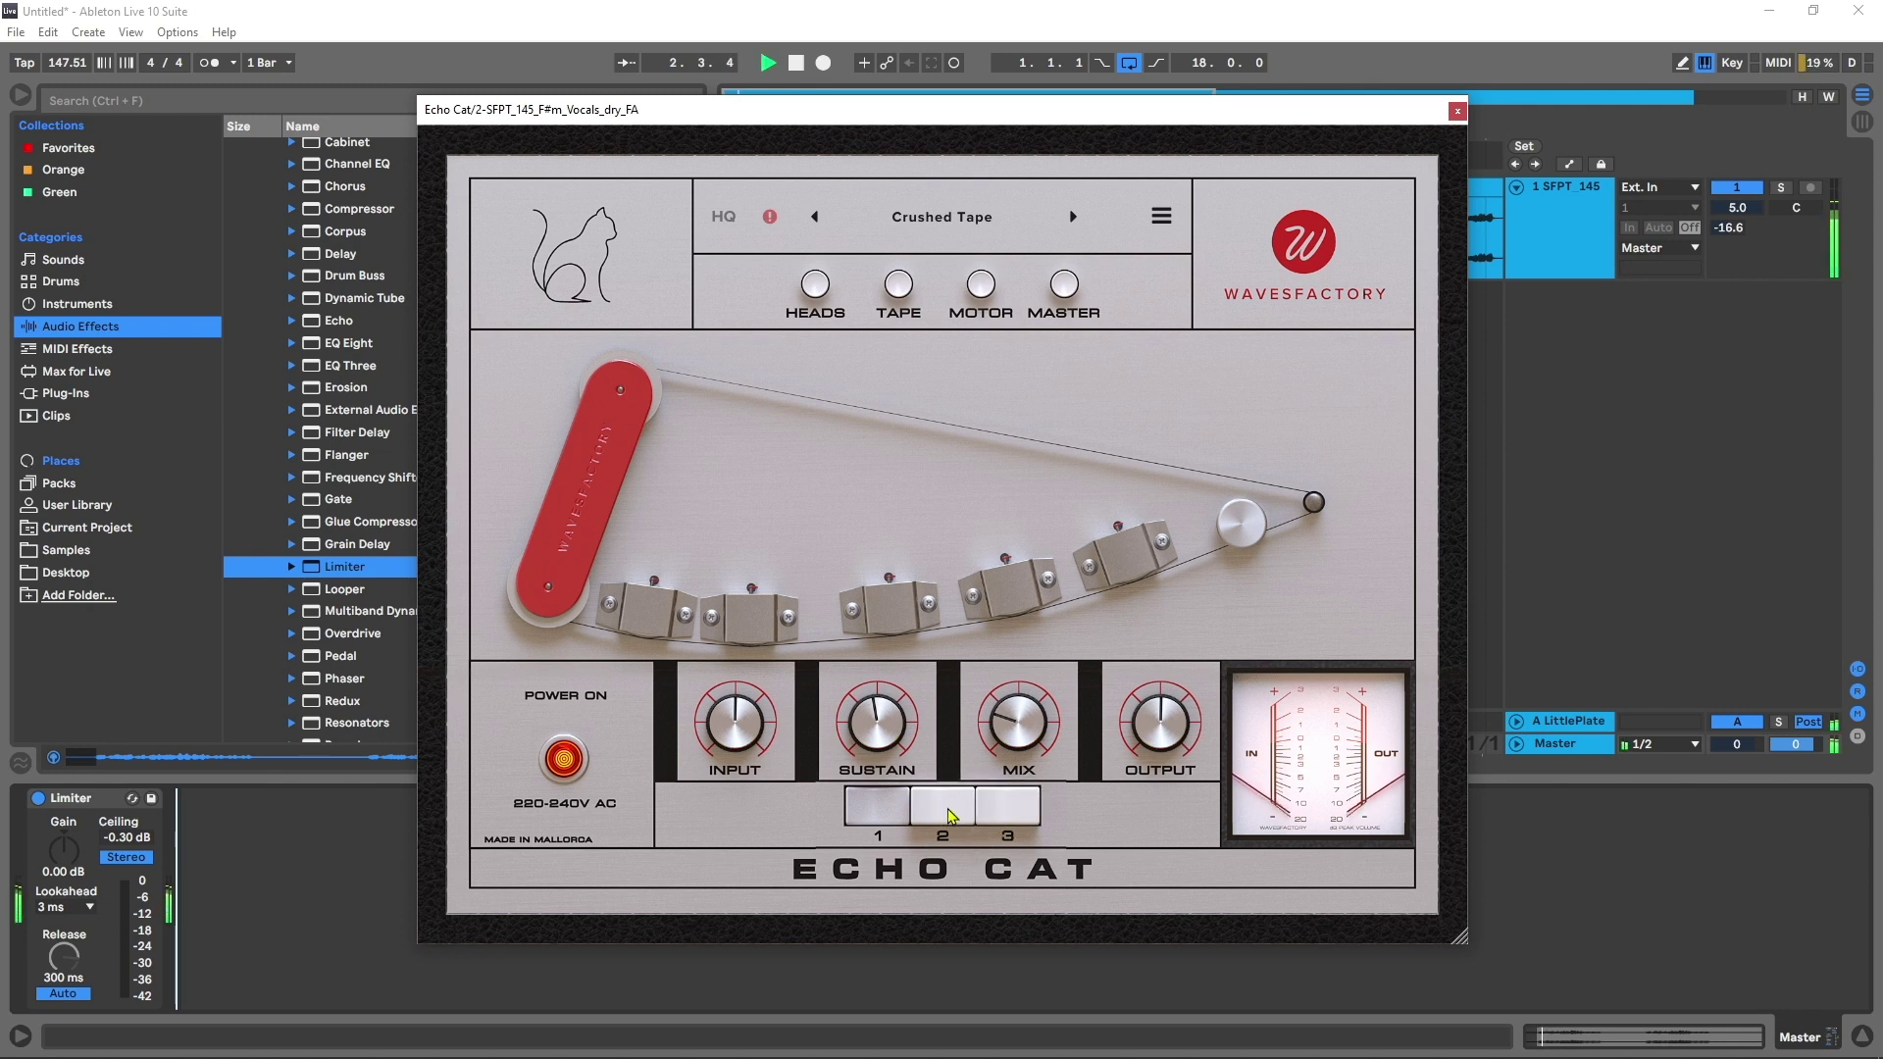
{"action": "left_click", "coordinate": [947, 809]}
{"action": "left_click", "coordinate": [871, 807]}
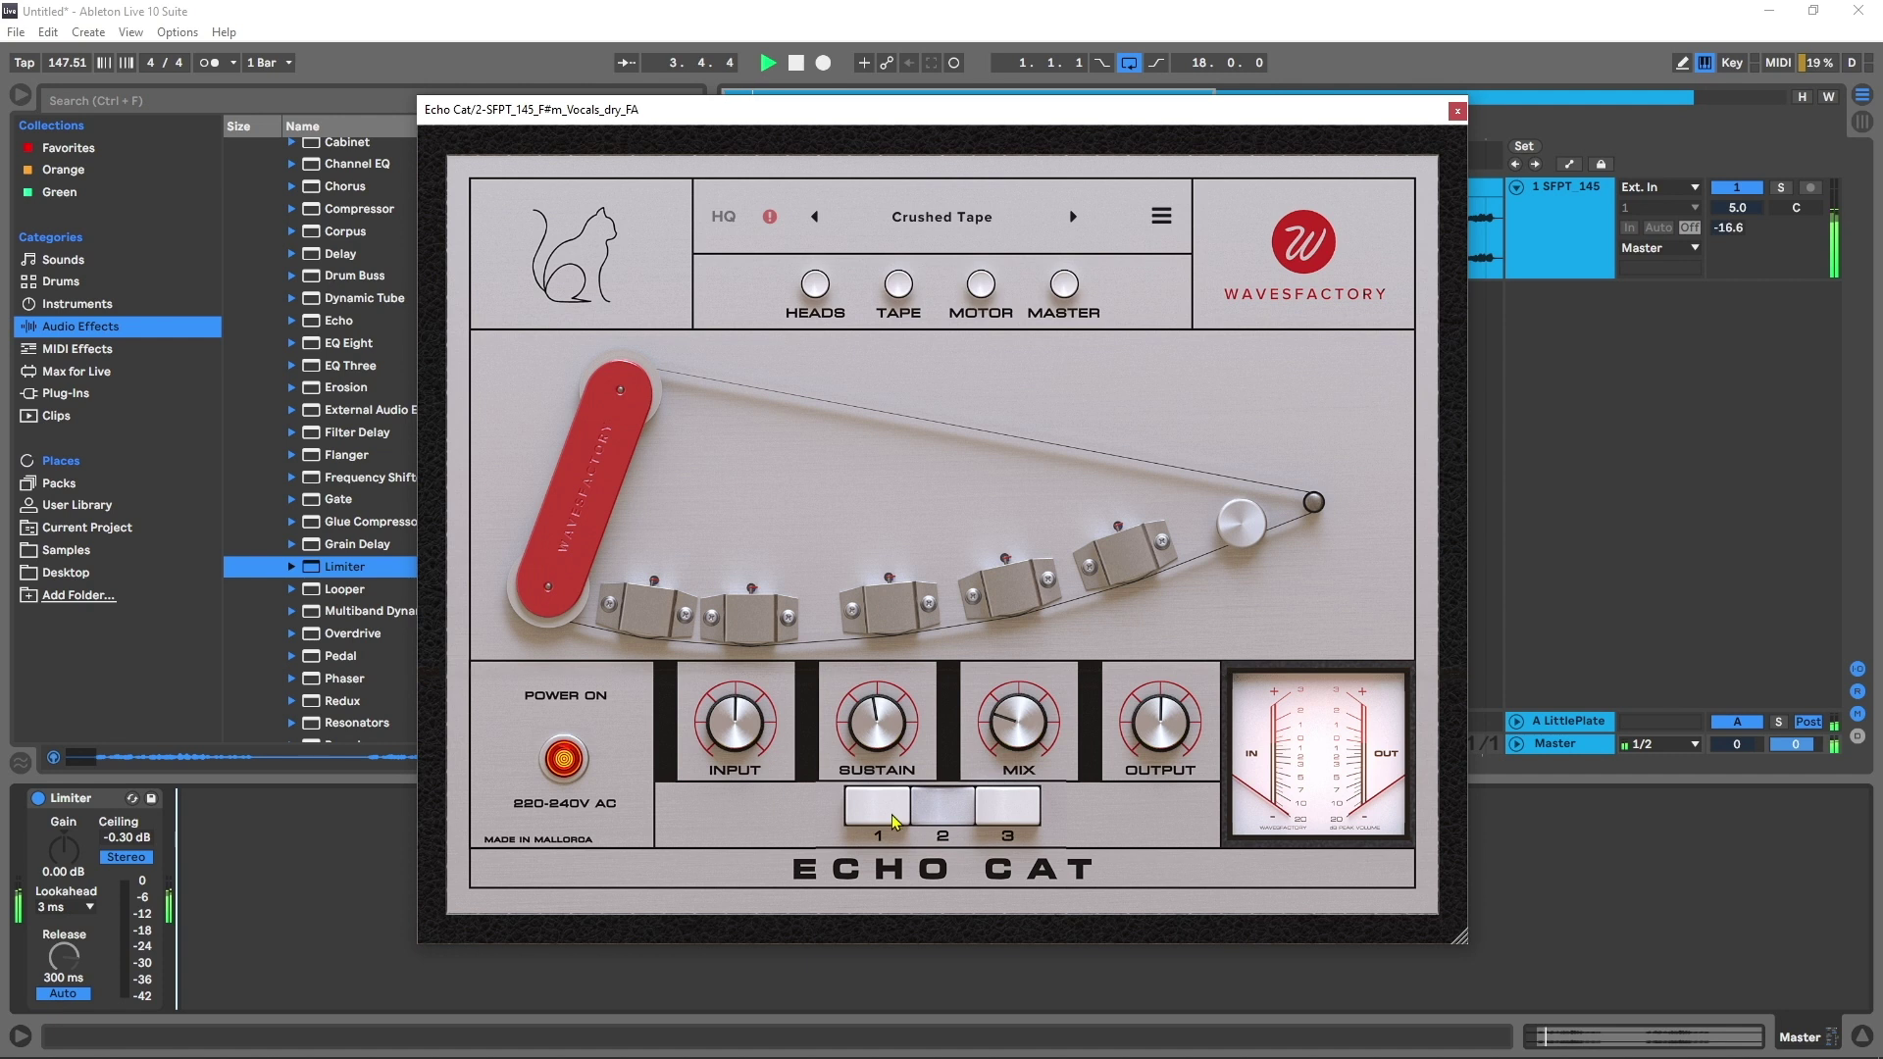
{"action": "left_click", "coordinate": [951, 817]}
{"action": "left_click", "coordinate": [1027, 814]}
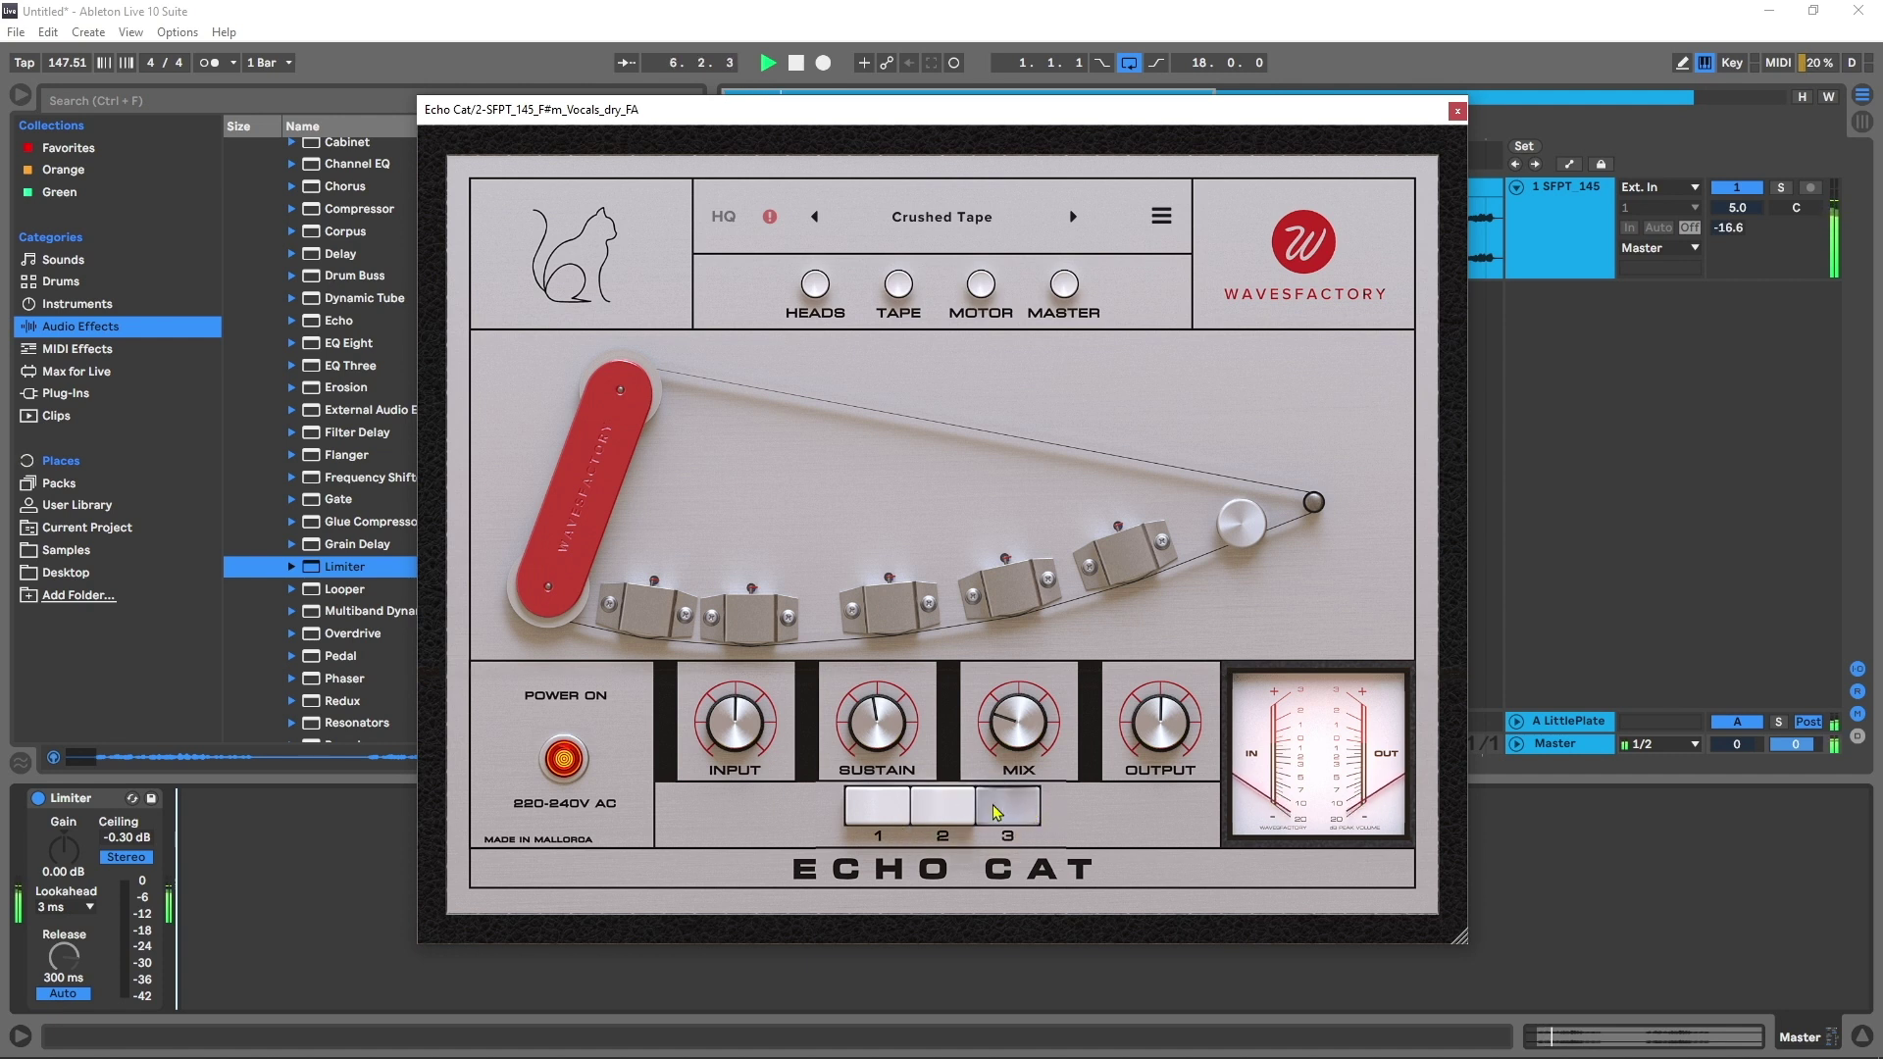
Step: Raise Sustain past halfway, engage all three heads with Mix at about 33%, and stop playback
{"action": "left_click_drag", "start_coordinate": [877, 726], "coordinate": [881, 699]}
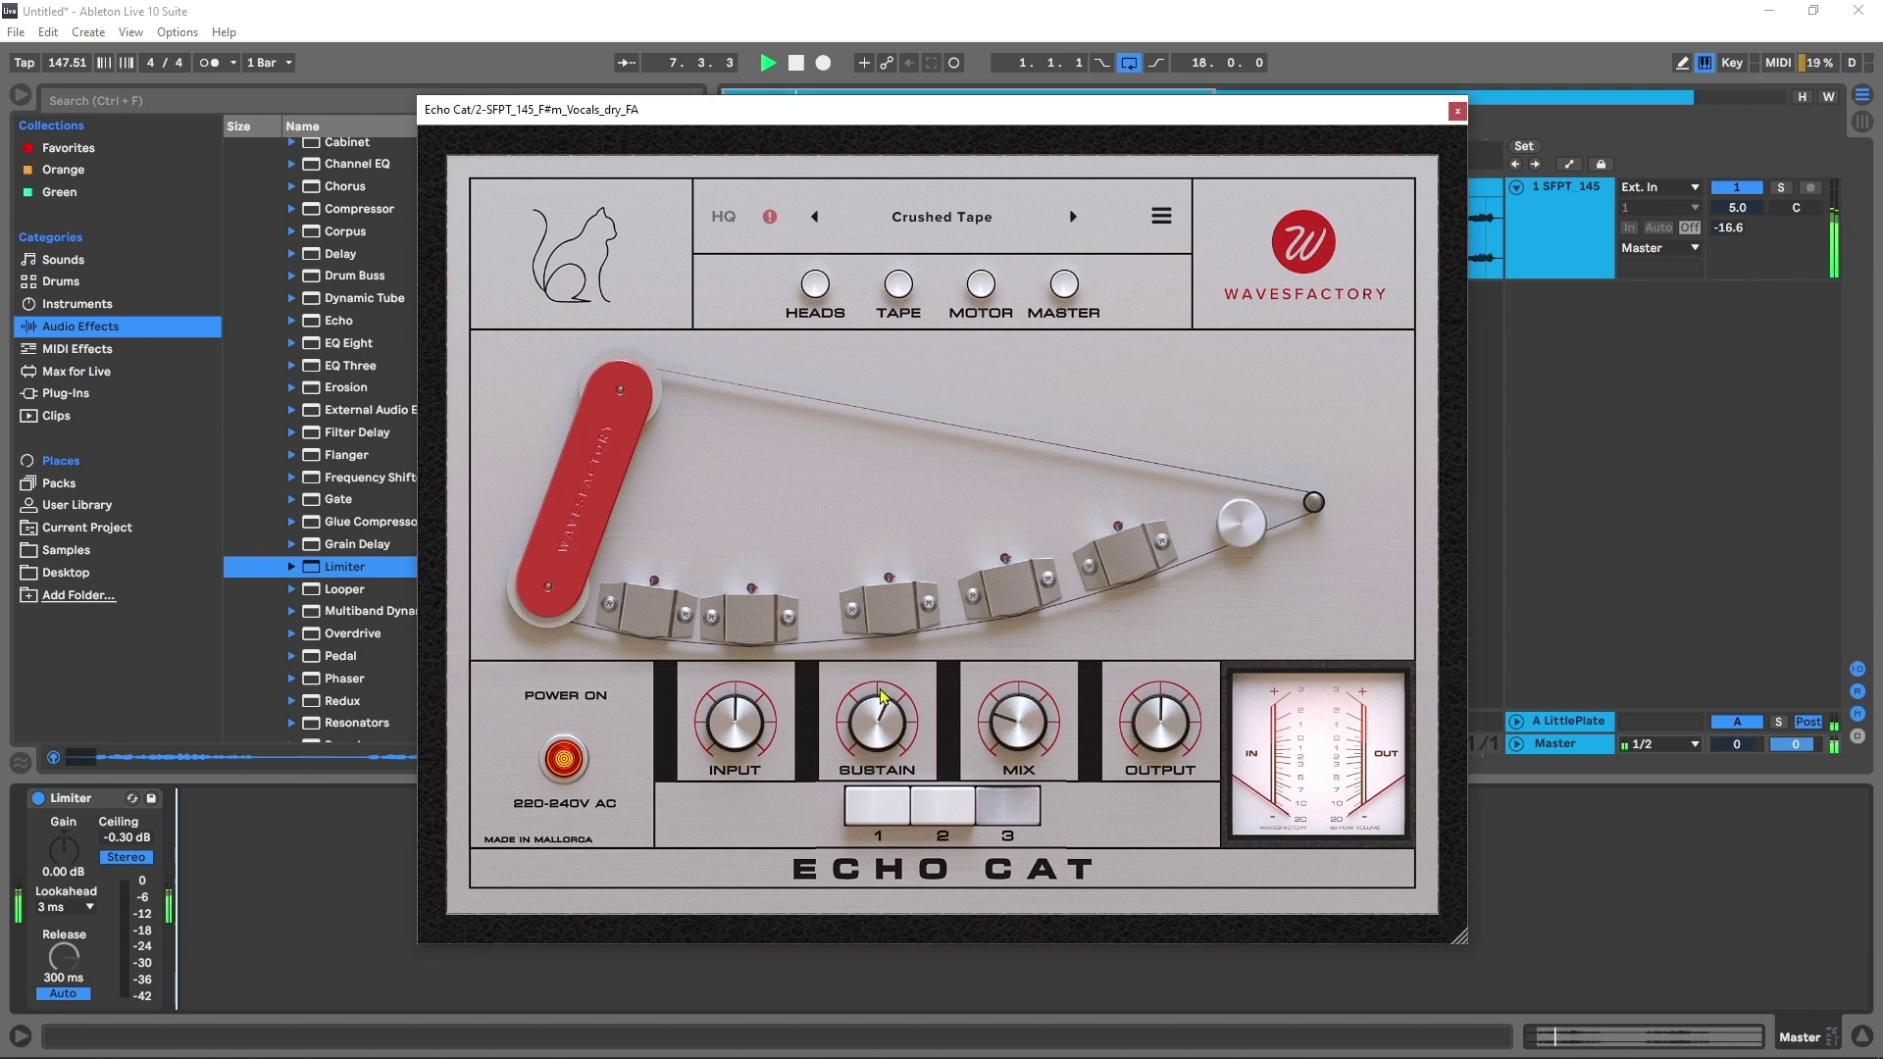
{"action": "left_click", "coordinate": [947, 812]}
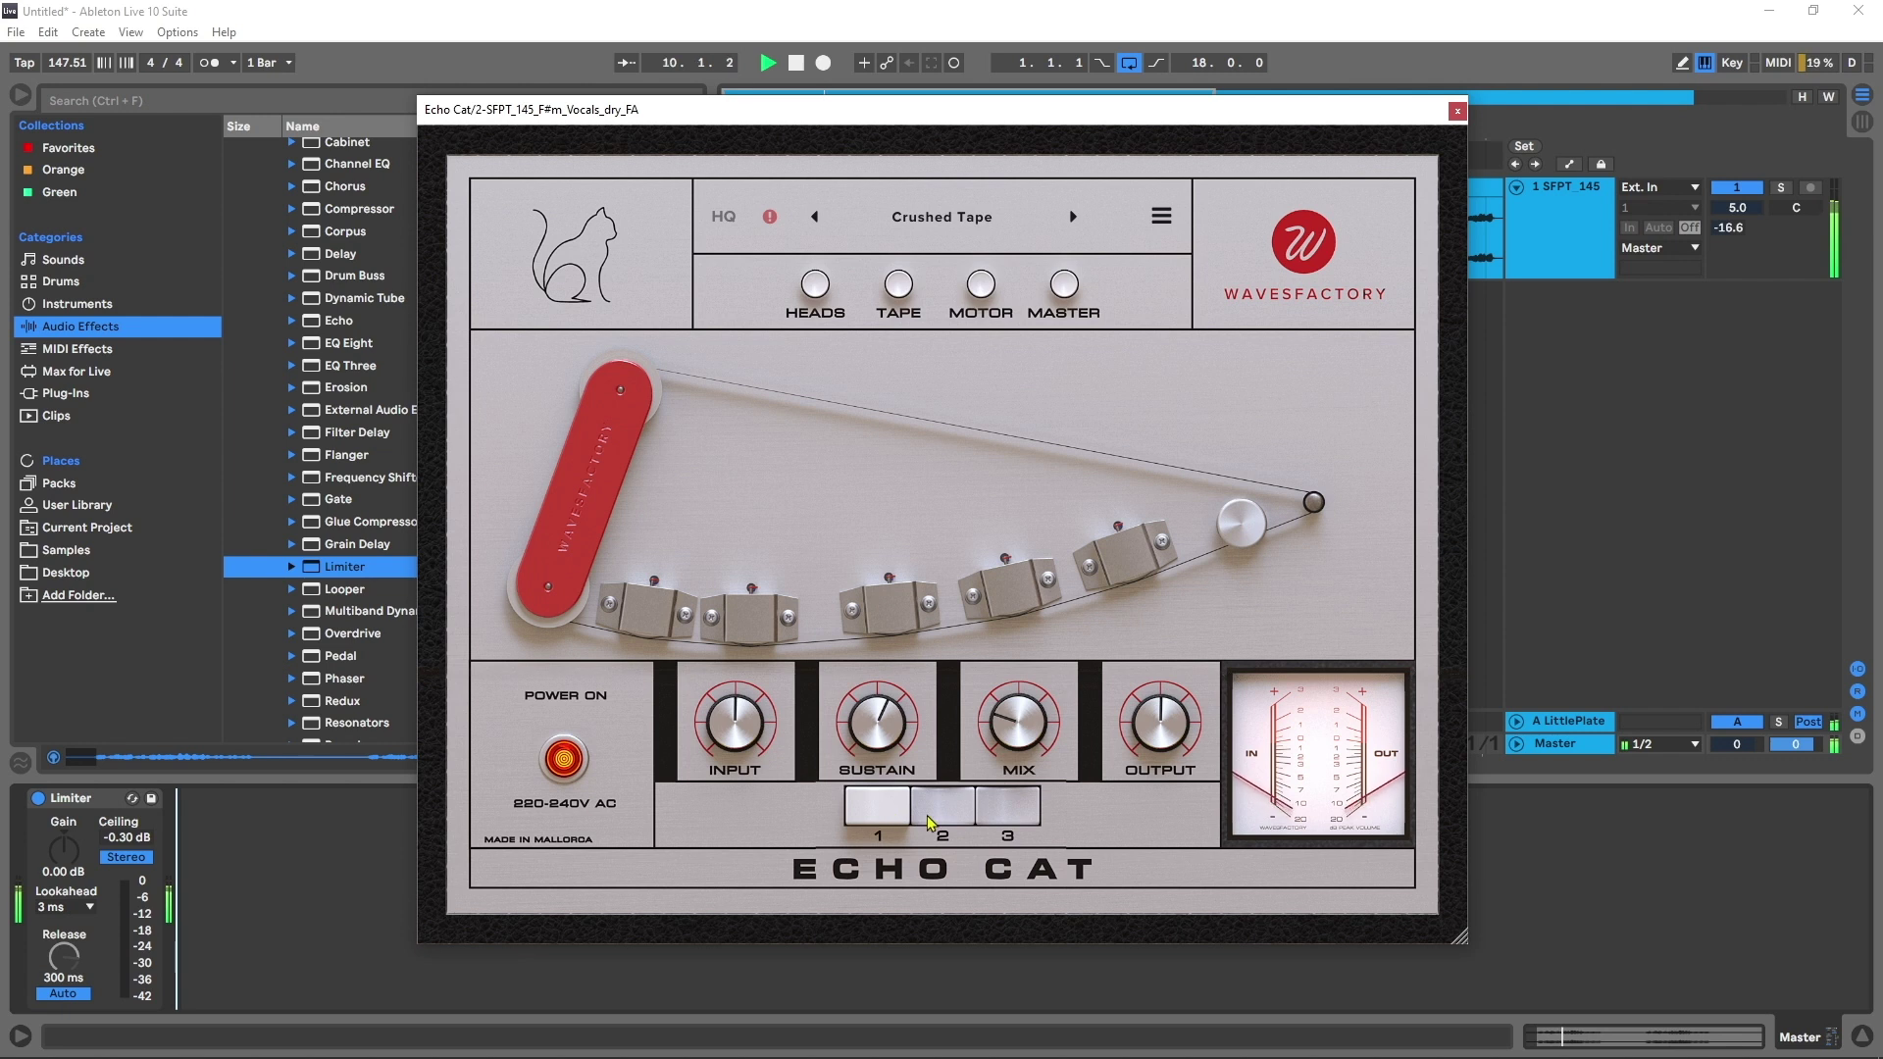
{"action": "left_click", "coordinate": [877, 806]}
{"action": "mouse_move", "coordinate": [1010, 721]}
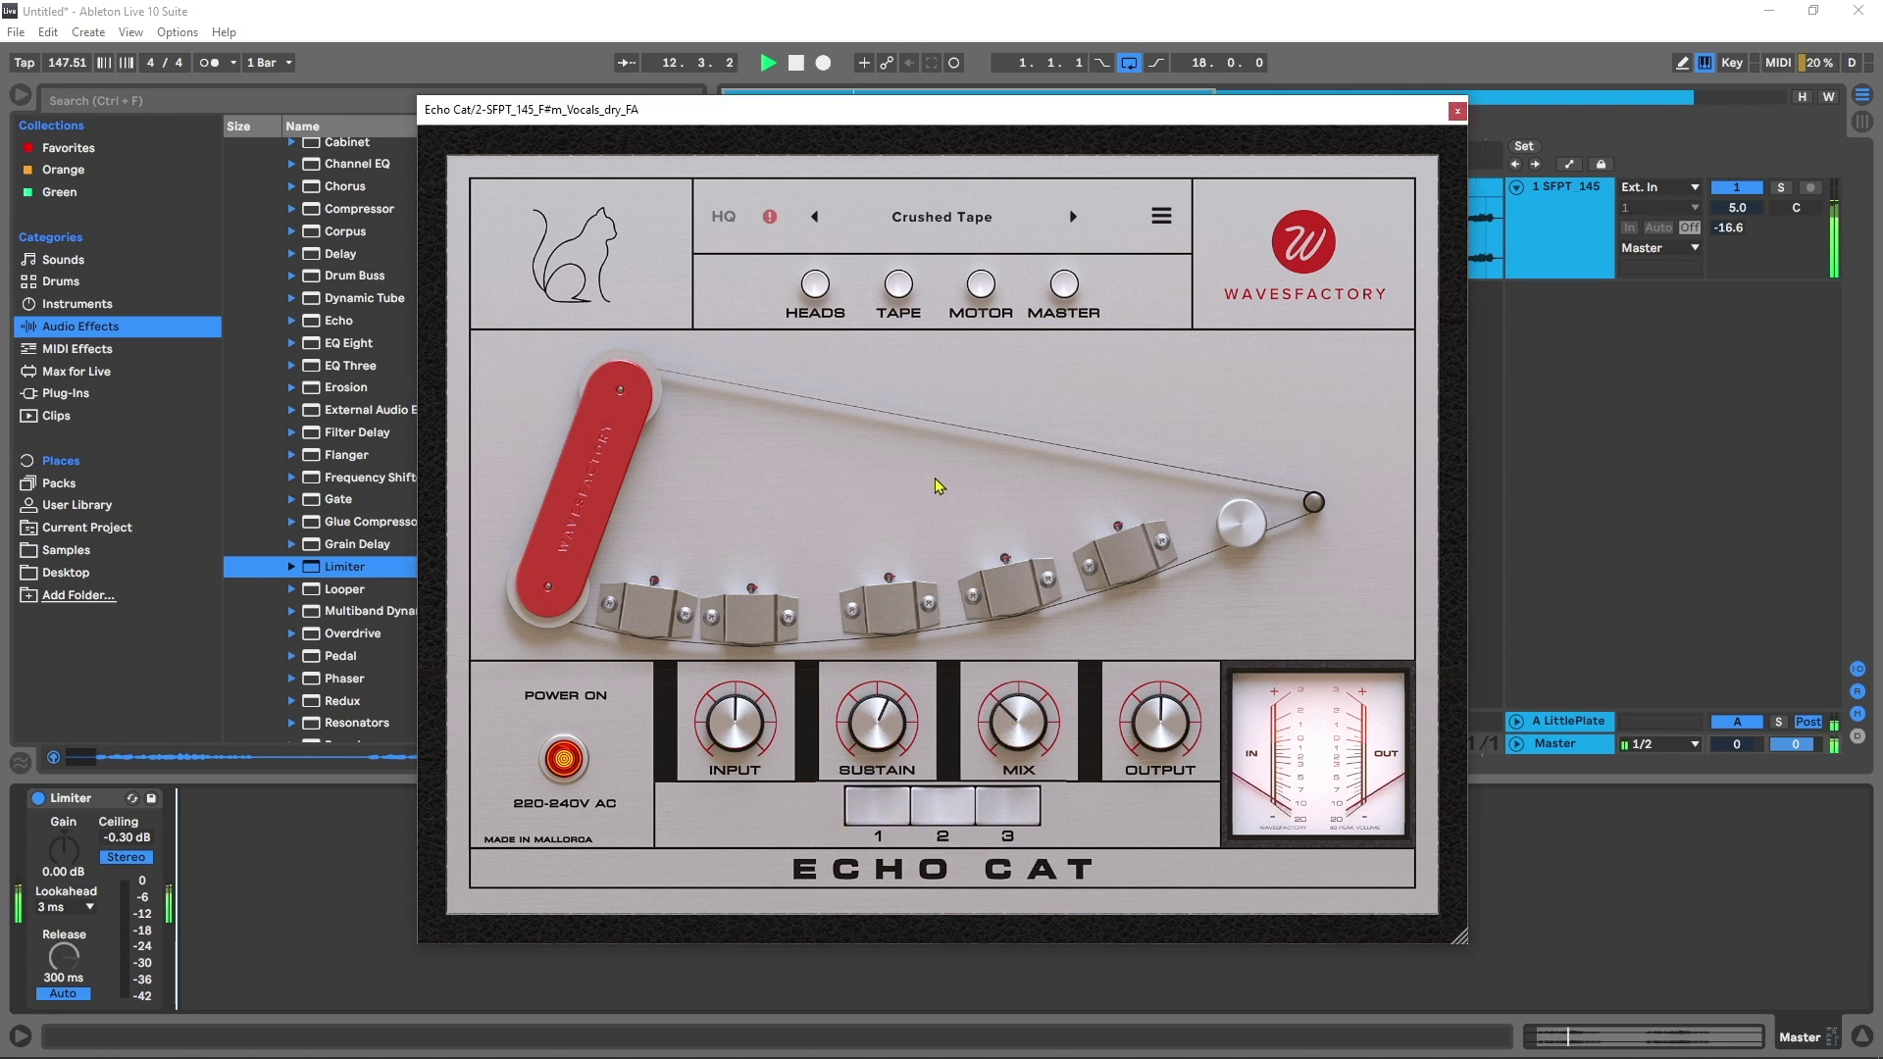
{"action": "key", "text": "space"}
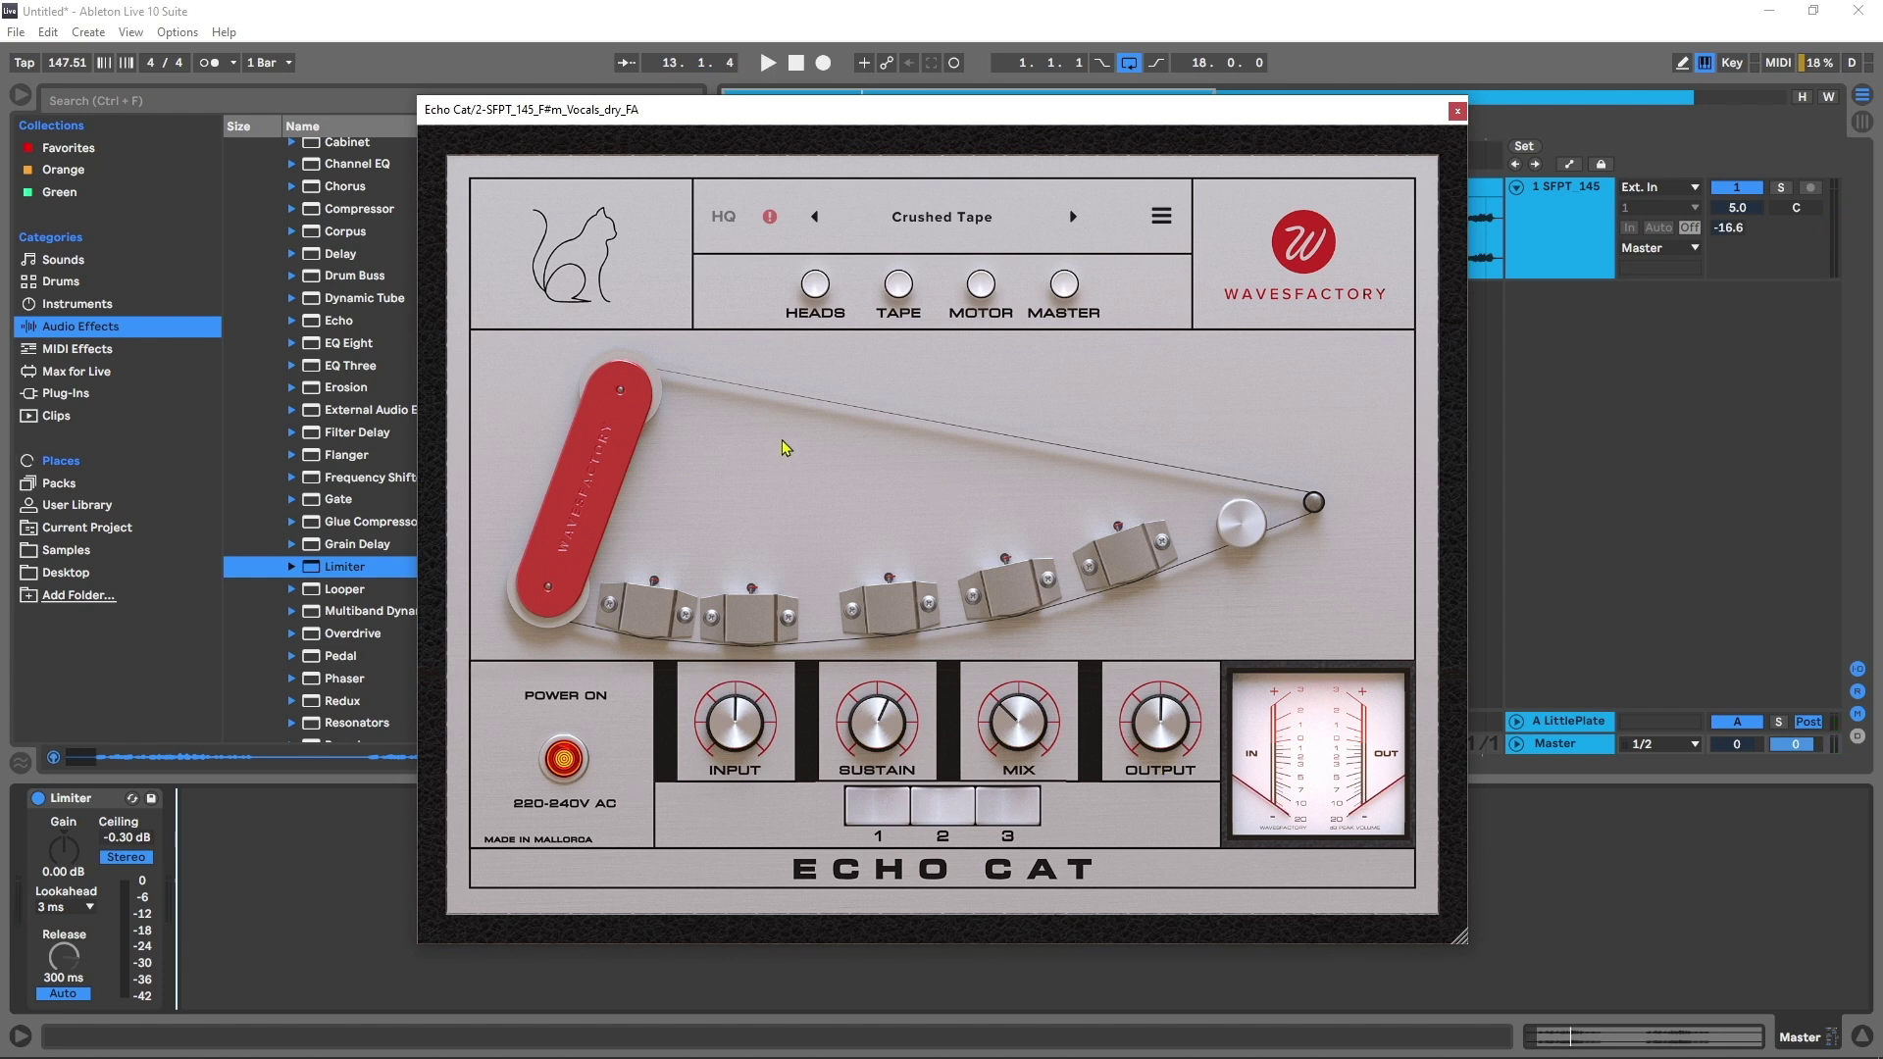
Step: Look through the Heads, Tape, Motor and Master controls and return to the head settings
{"action": "left_click", "coordinate": [815, 284]}
{"action": "left_click", "coordinate": [898, 284]}
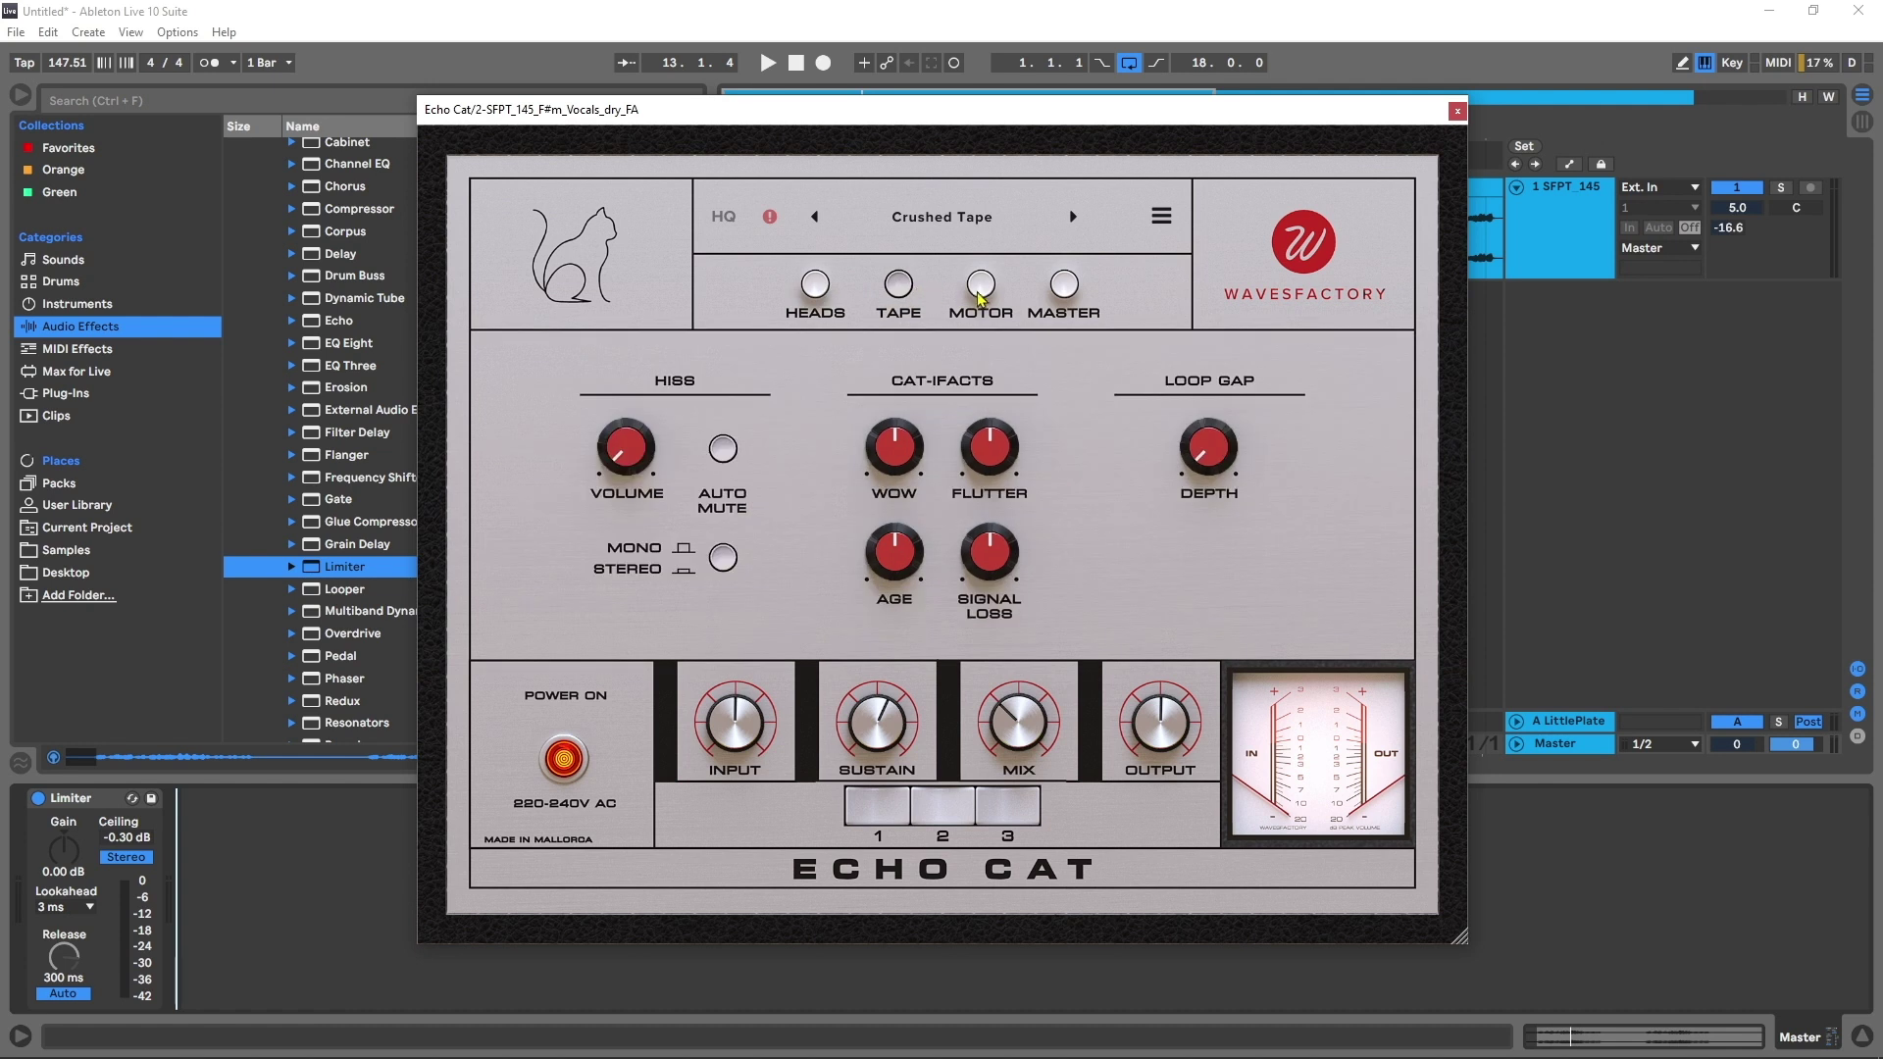
{"action": "left_click", "coordinate": [981, 285]}
{"action": "left_click", "coordinate": [1064, 285]}
{"action": "left_click", "coordinate": [815, 285]}
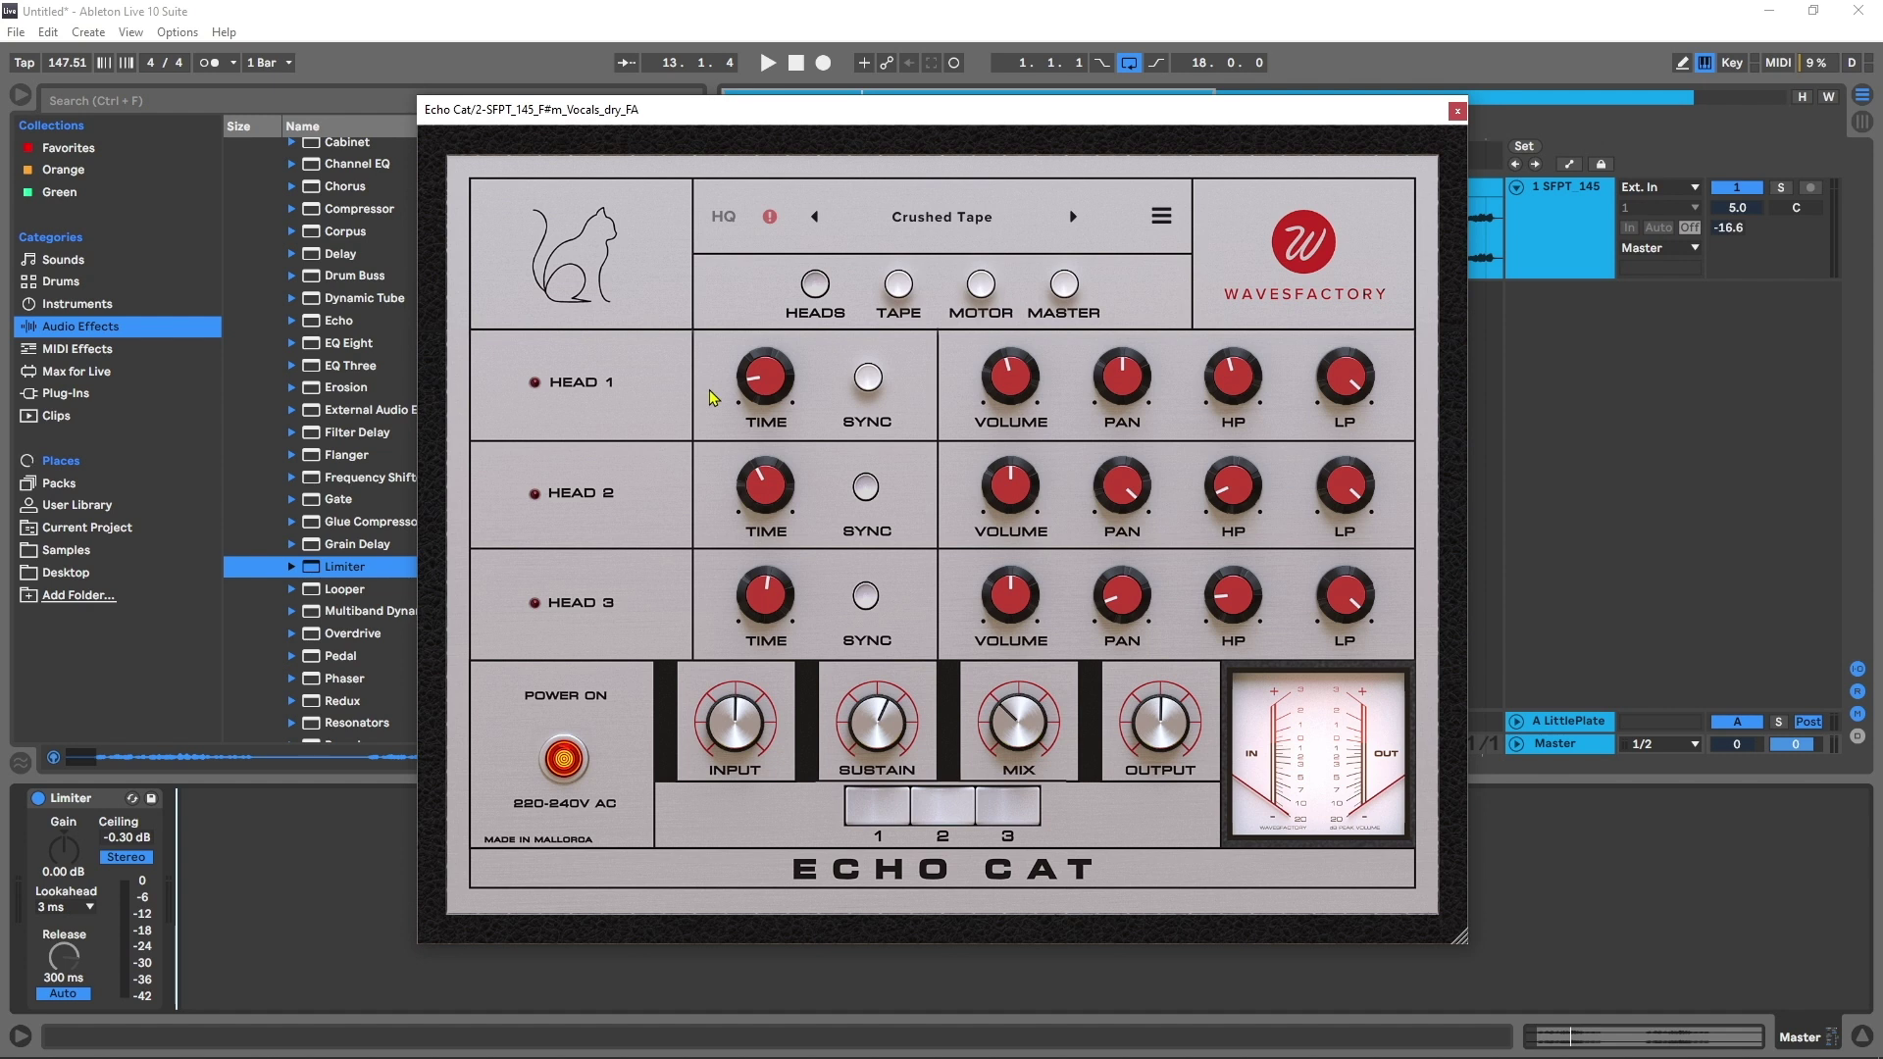
Step: Try head 1's delay time with tempo sync at 1/16 and switch its sync back off
{"action": "mouse_move", "coordinate": [769, 383]}
{"action": "left_mouse_down"}
{"action": "mouse_move", "coordinate": [769, 304]}
{"action": "mouse_move", "coordinate": [769, 379]}
{"action": "left_mouse_up"}
{"action": "left_click", "coordinate": [867, 384]}
{"action": "left_click_drag", "start_coordinate": [776, 364], "coordinate": [771, 395]}
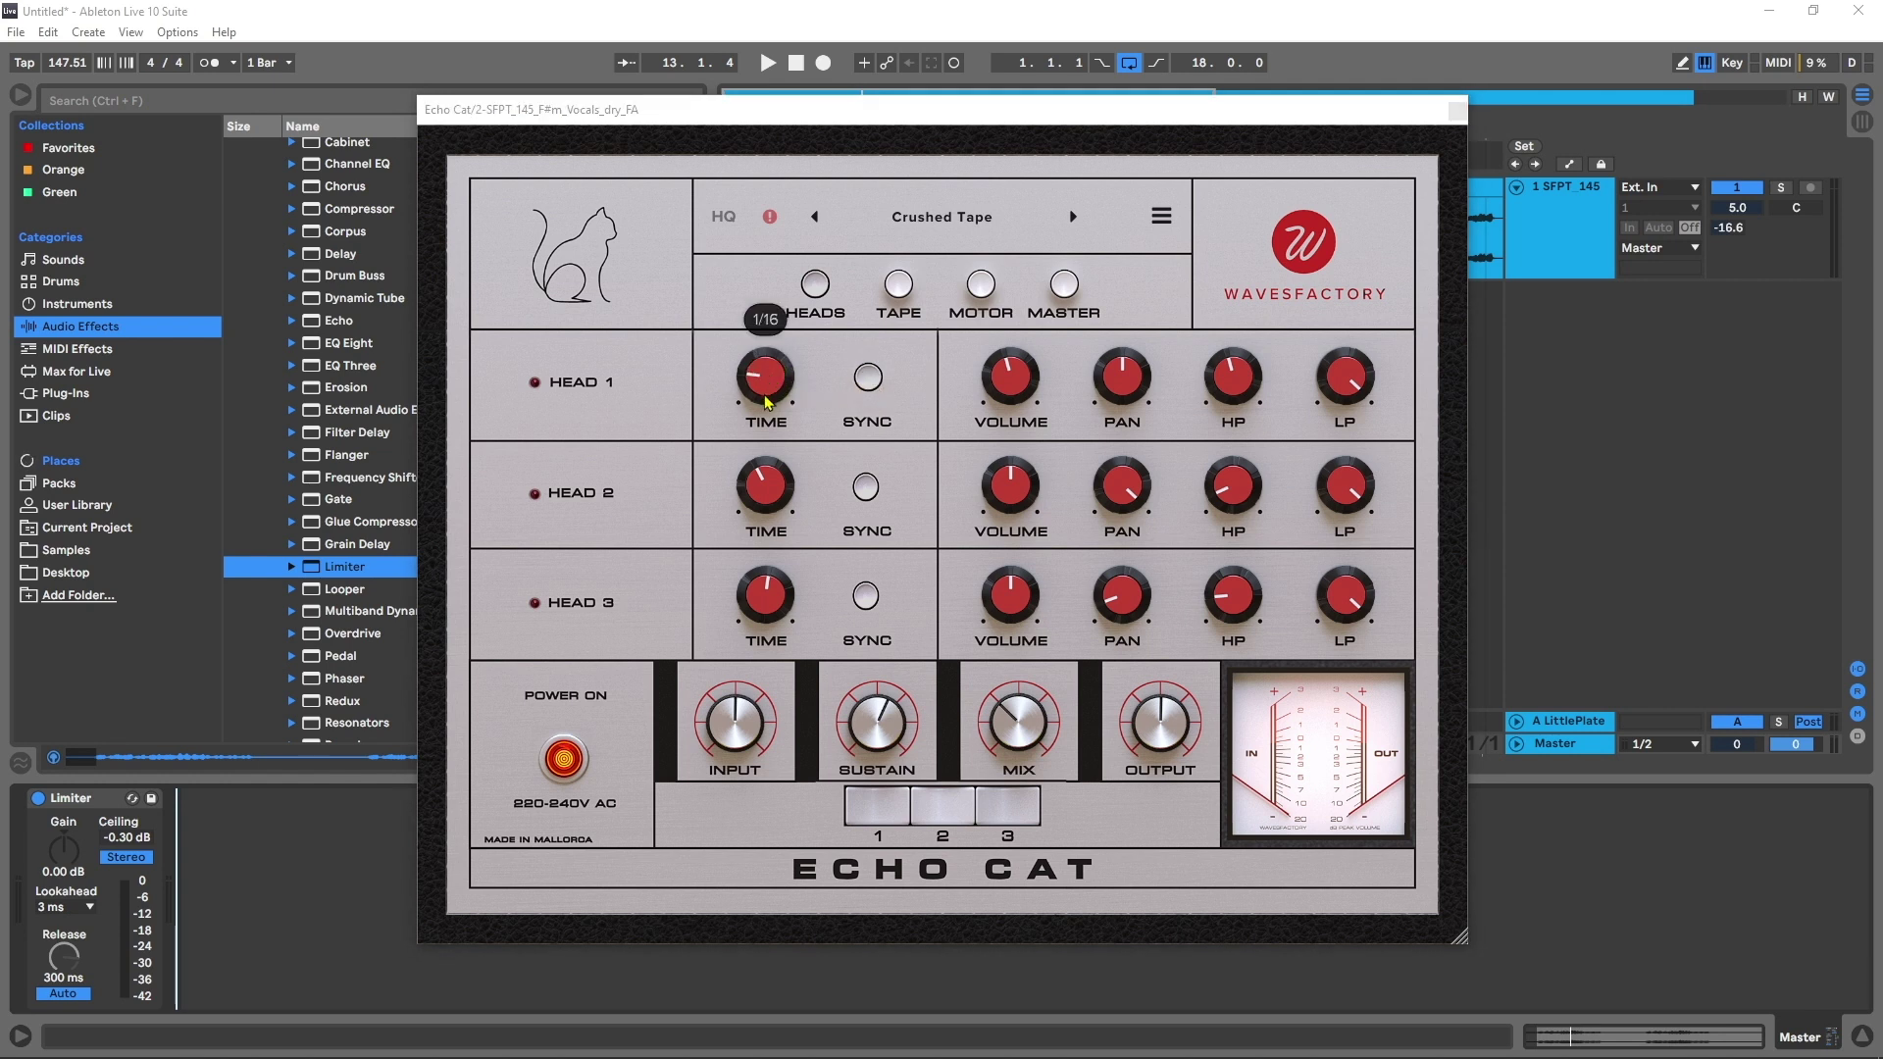
{"action": "left_click", "coordinate": [870, 379]}
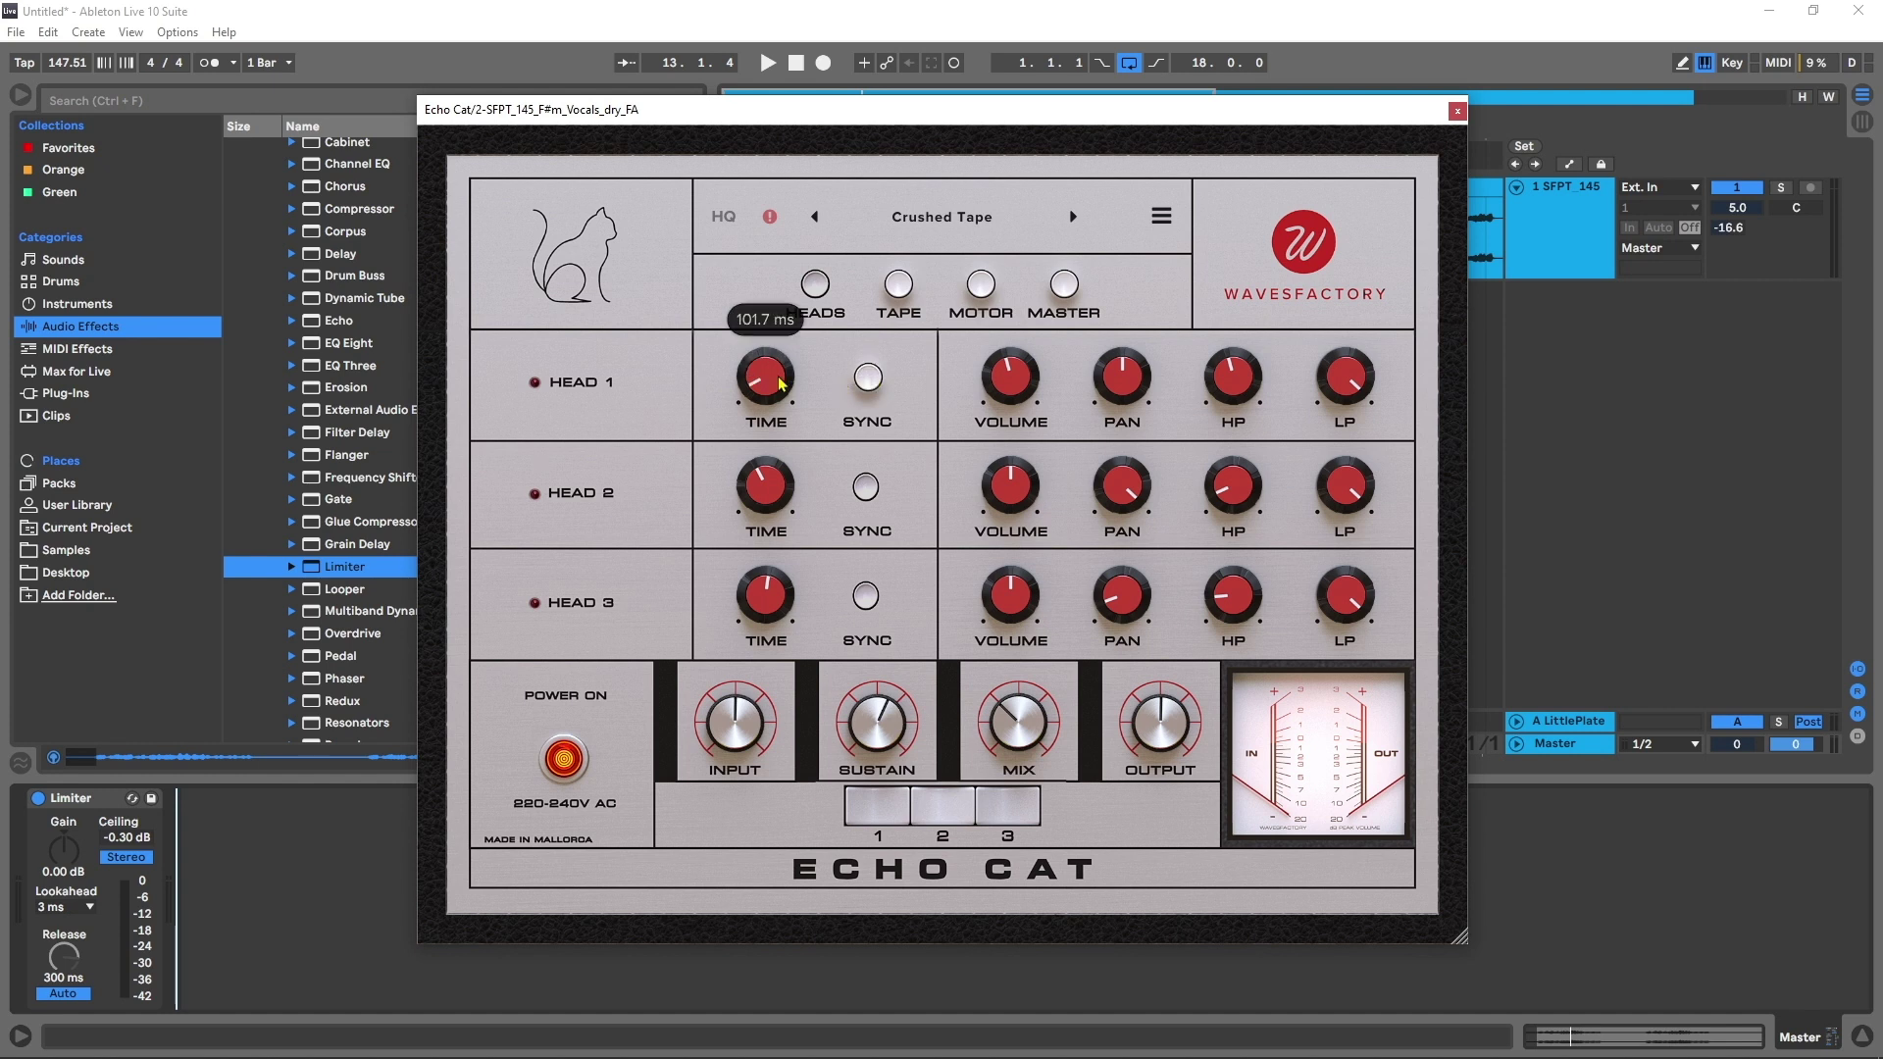
Step: Play the vocal through head 1 alone while lowering its volume and high-pass and adjusting its delay time
{"action": "key", "text": "space"}
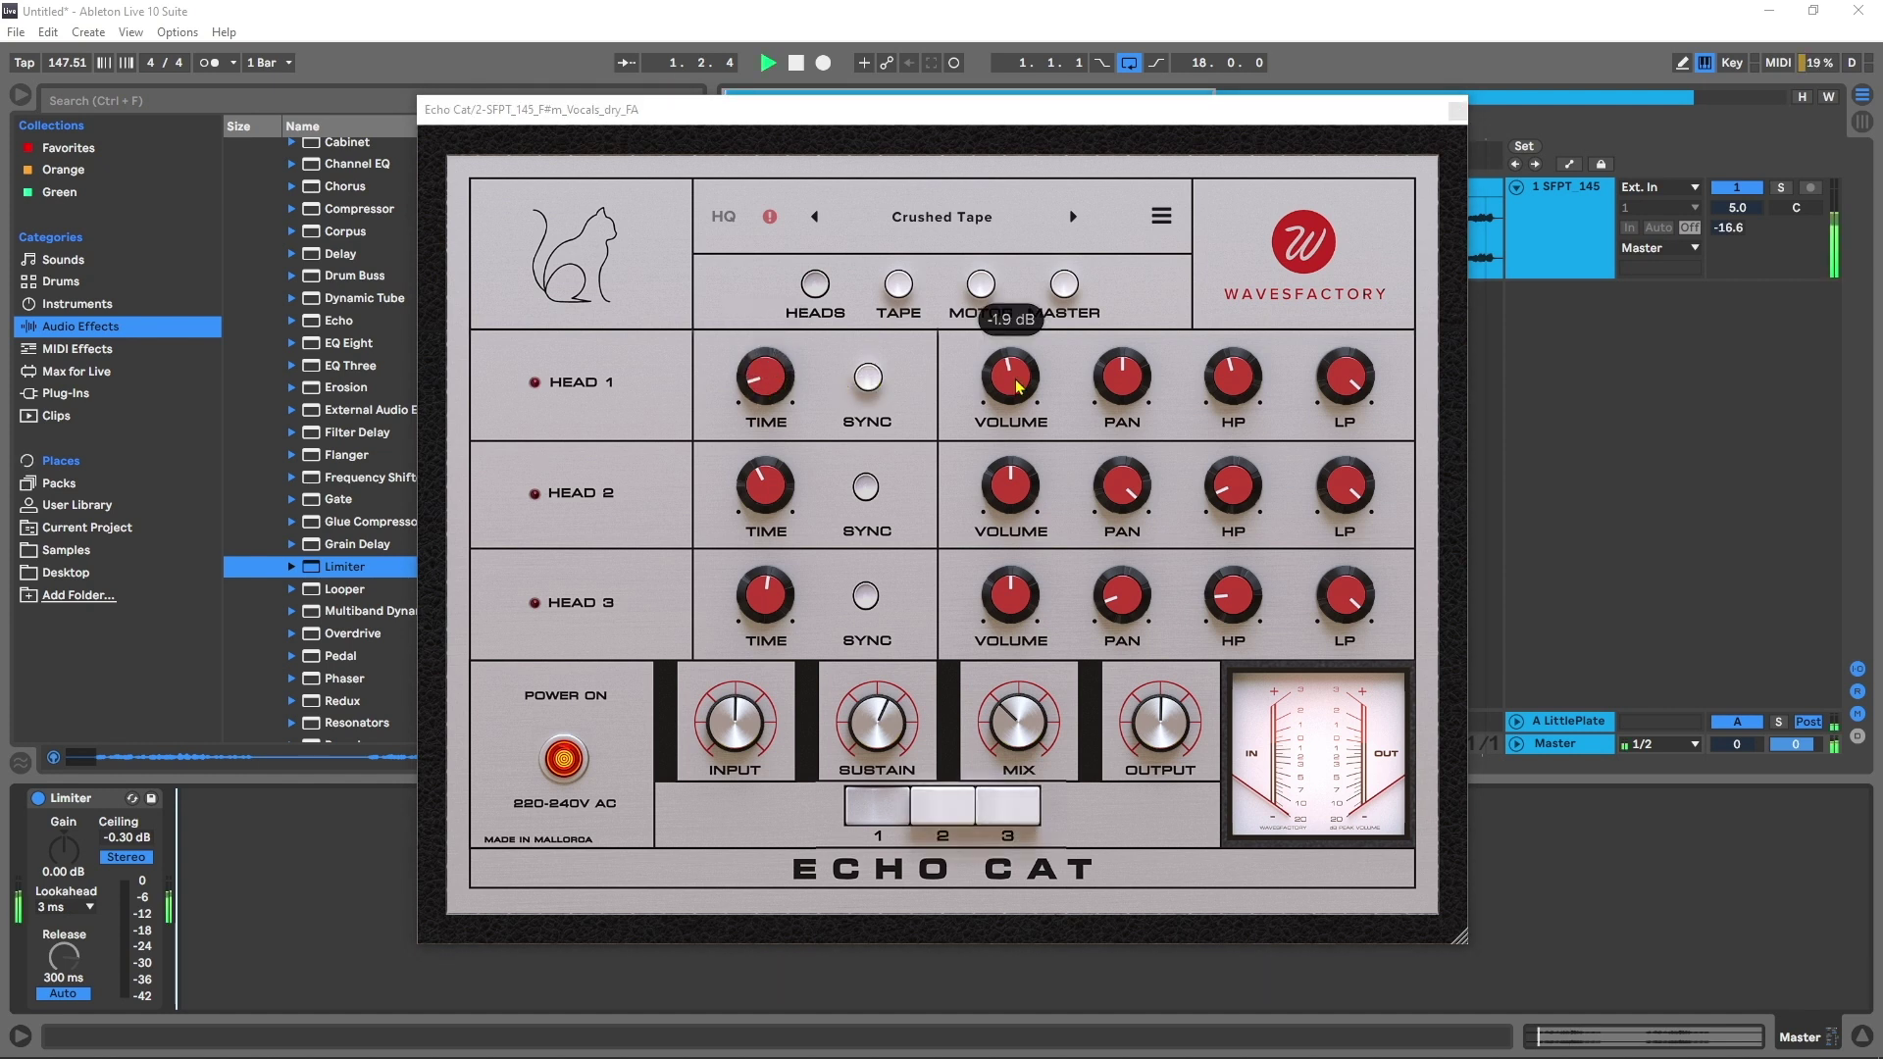
{"action": "left_click_drag", "start_coordinate": [1018, 350], "coordinate": [985, 394]}
{"action": "left_click_drag", "start_coordinate": [785, 400], "coordinate": [785, 317]}
{"action": "left_click_drag", "start_coordinate": [1231, 374], "coordinate": [1178, 434]}
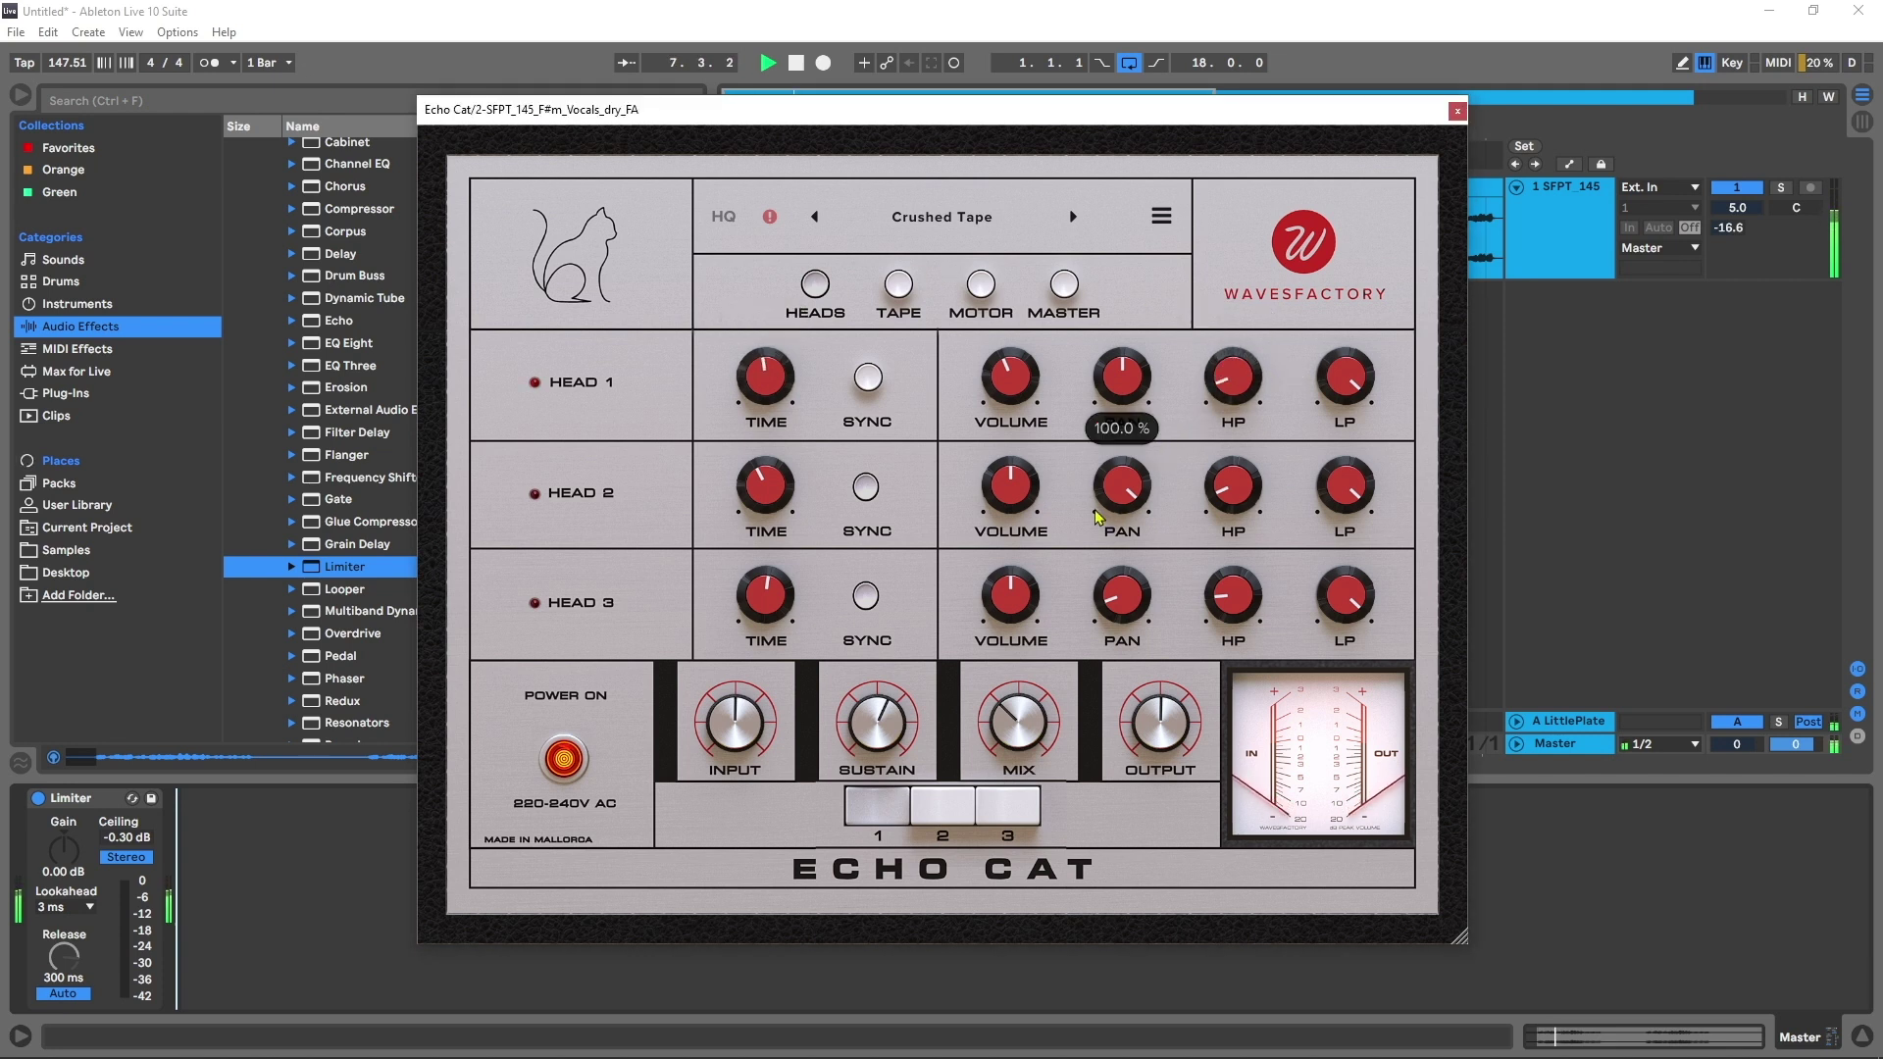
{"action": "left_click_drag", "start_coordinate": [756, 392], "coordinate": [717, 472]}
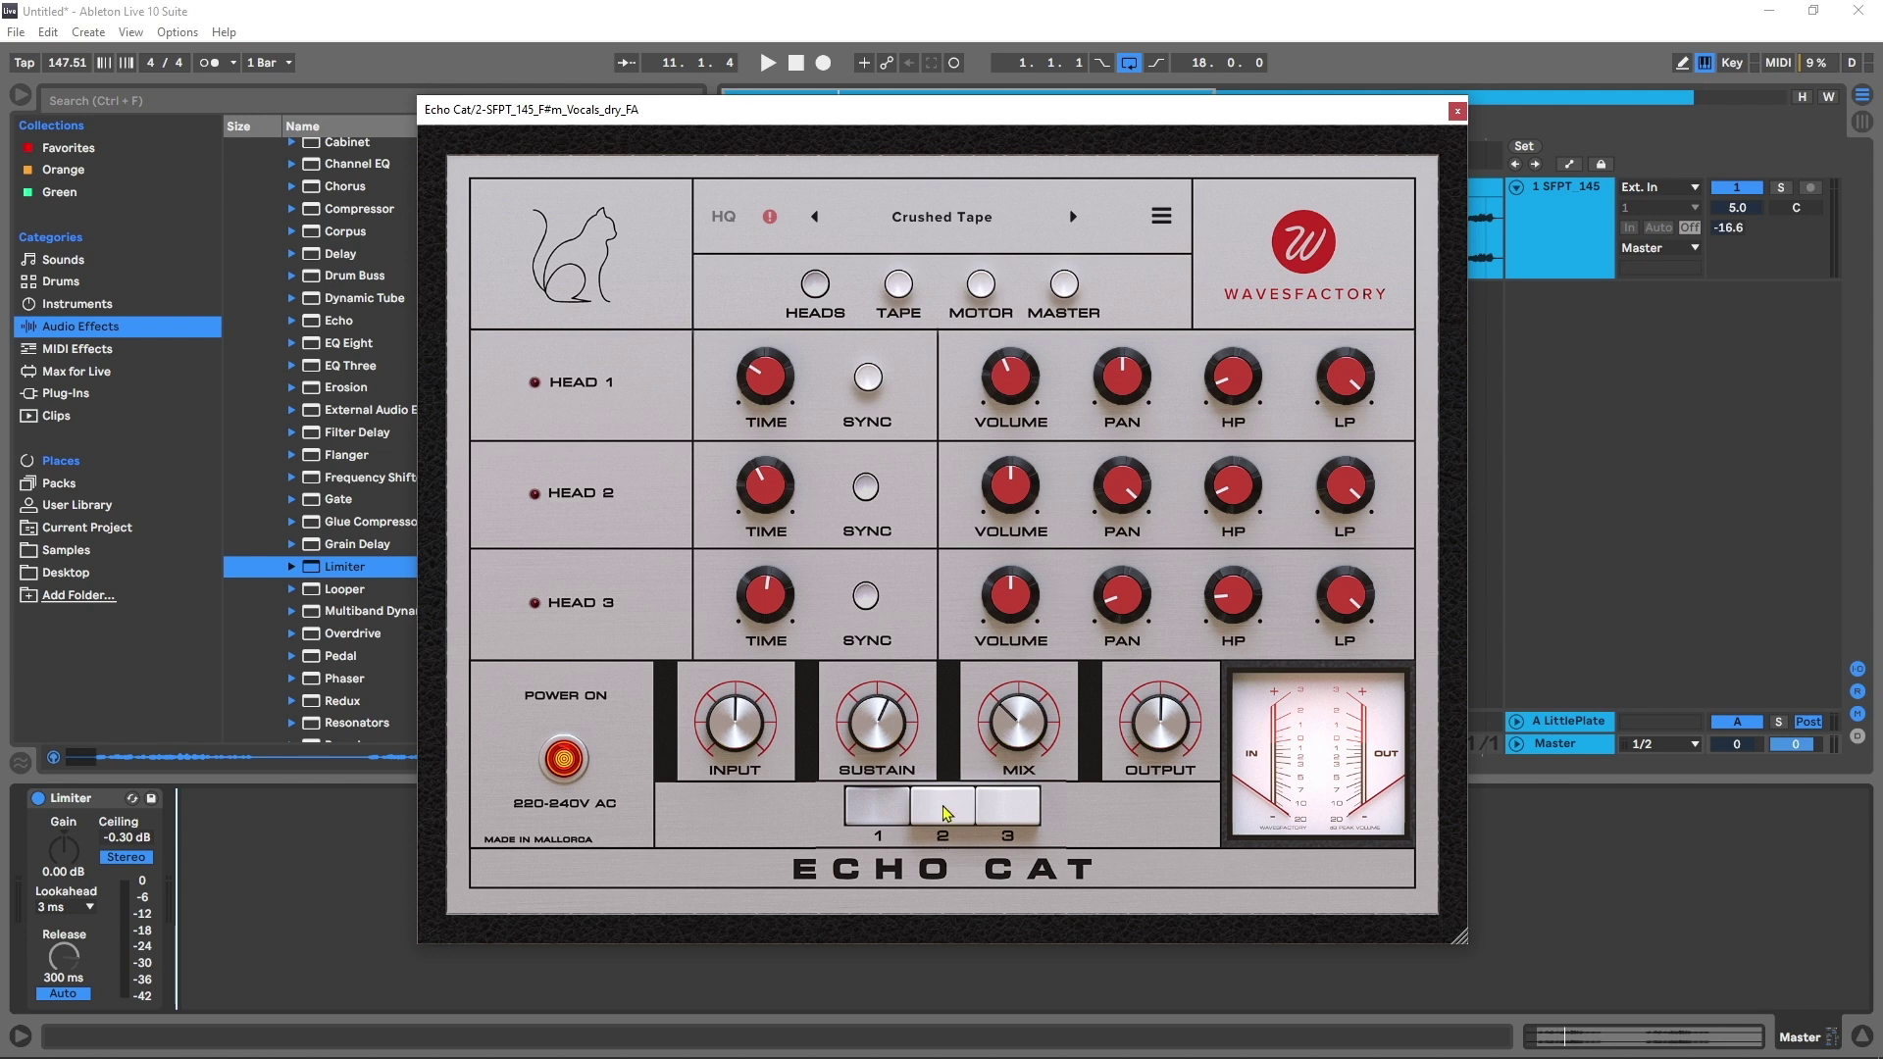
Step: Set the tape hiss volume slightly below halfway, with Mix at maximum and Sustain at about 46%
{"action": "left_click", "coordinate": [900, 283]}
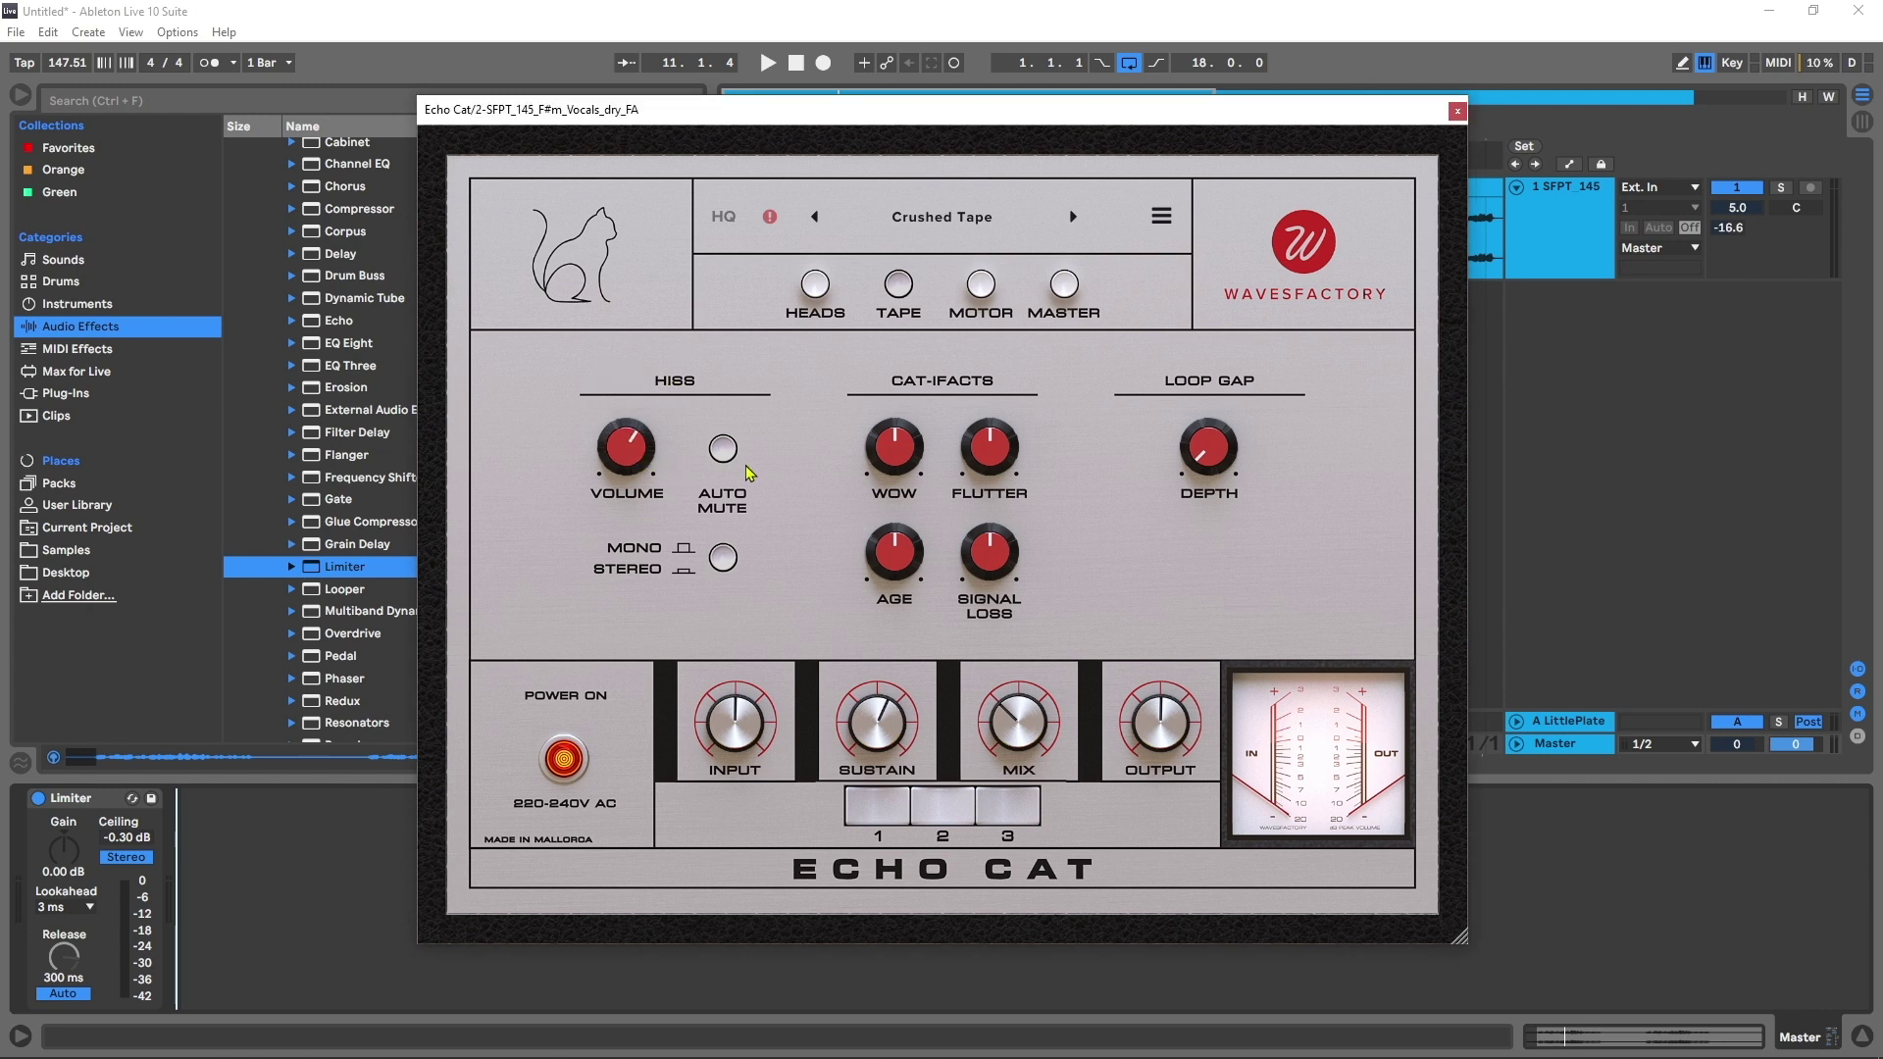
{"action": "left_click_drag", "start_coordinate": [628, 440], "coordinate": [675, 499]}
{"action": "mouse_move", "coordinate": [625, 476]}
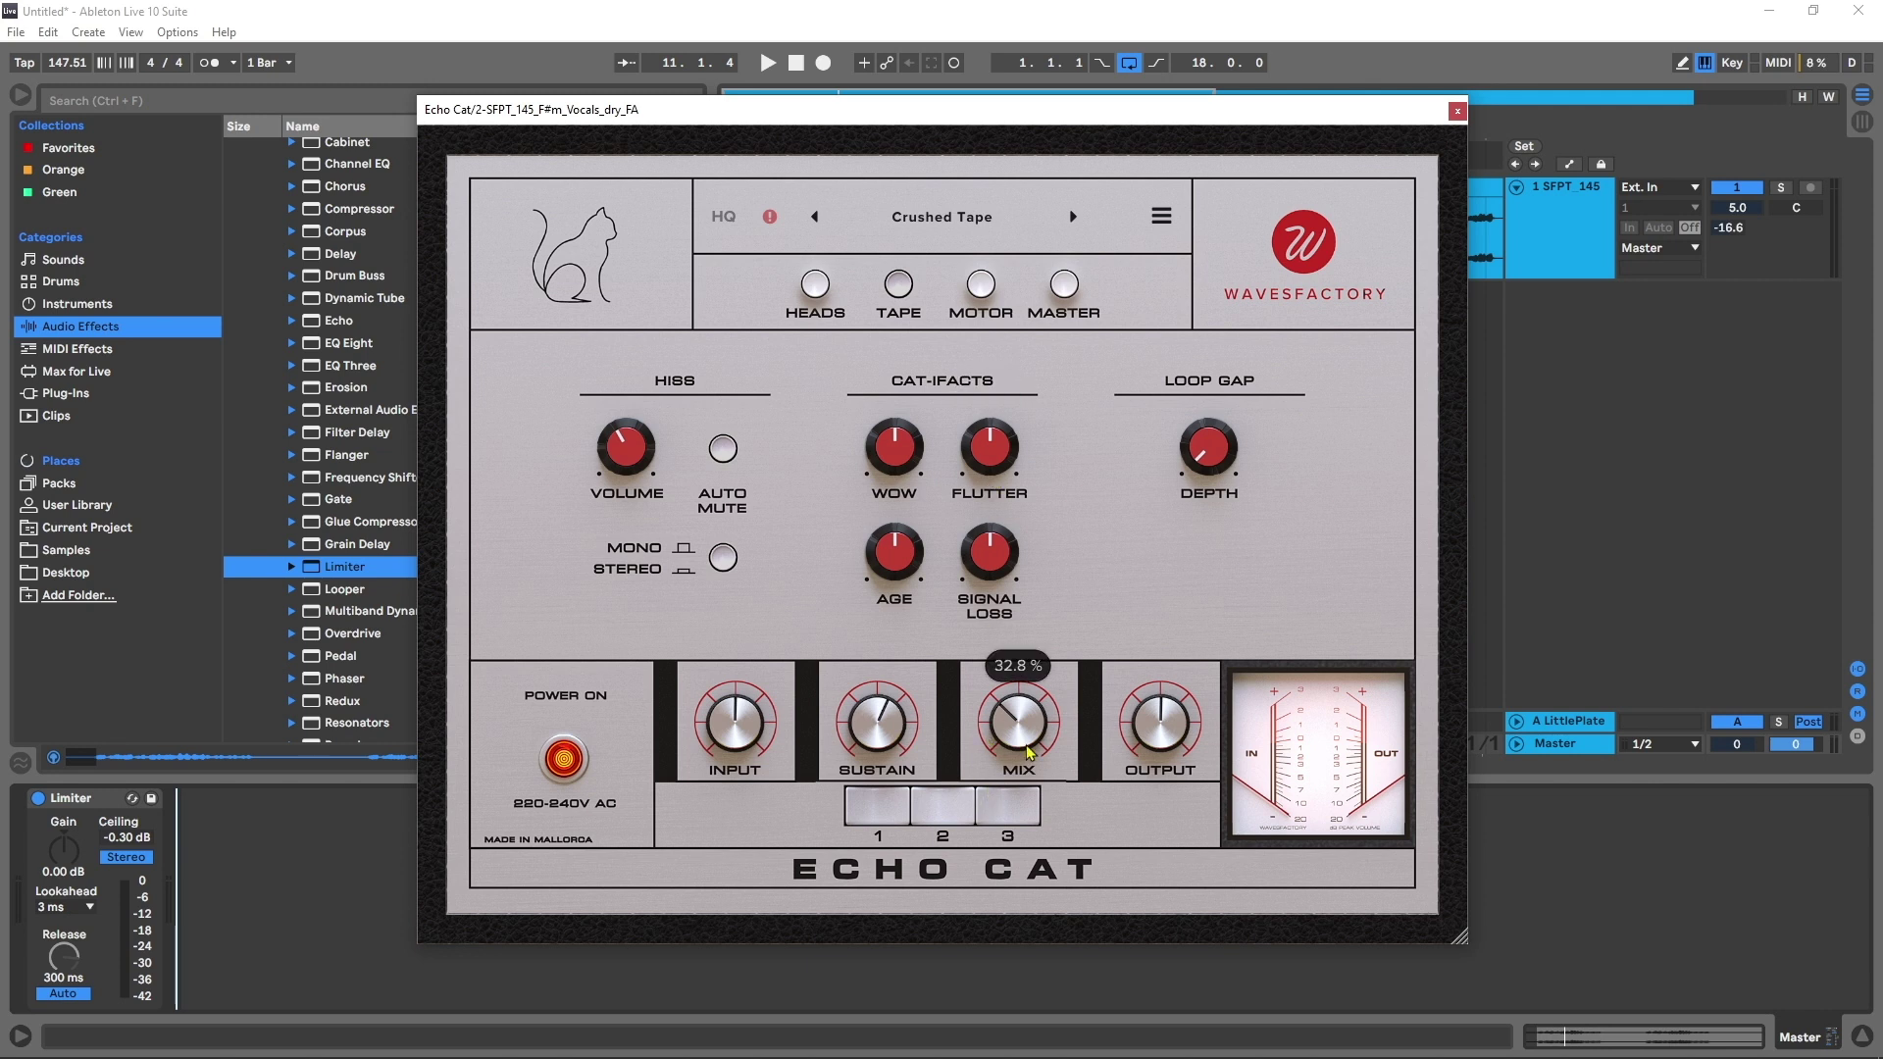
{"action": "left_click_drag", "start_coordinate": [879, 717], "coordinate": [880, 724]}
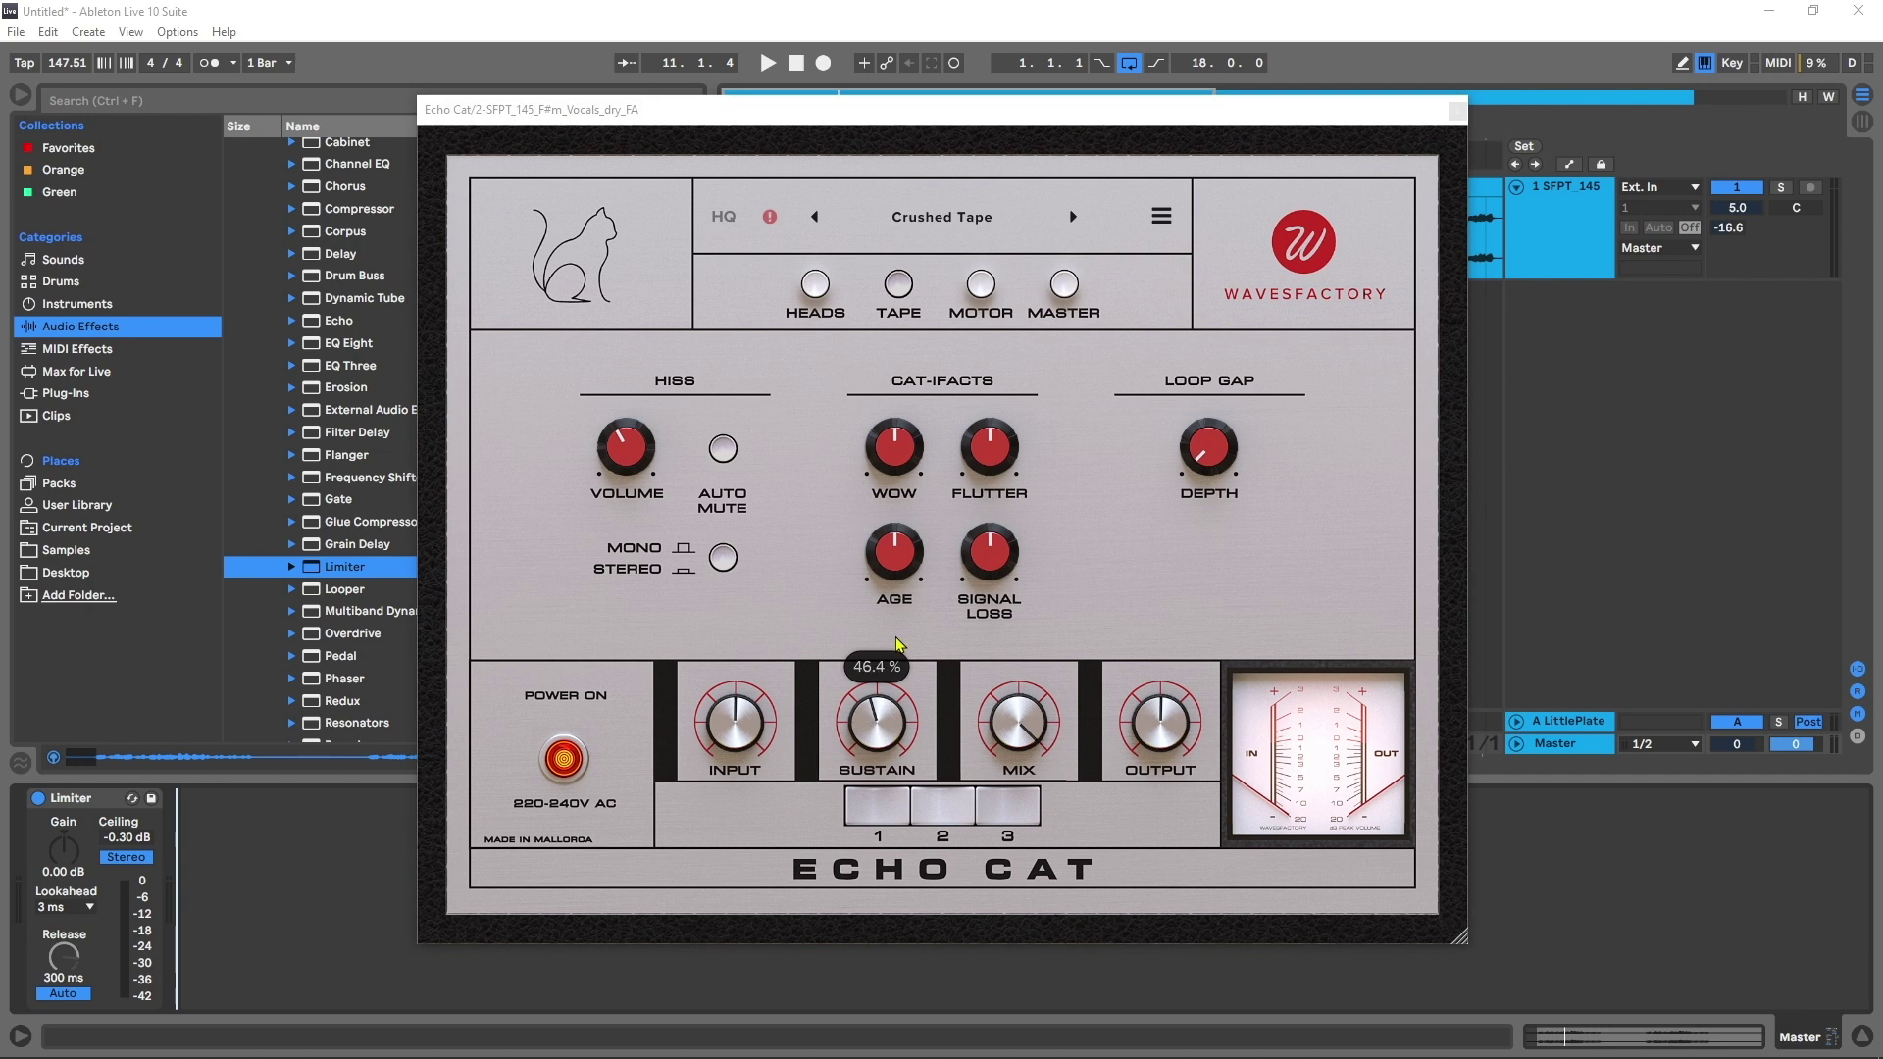
Step: Play the vocal, raise the output level, and set Flutter to 100% and Wow to its minimum
{"action": "key", "text": "space"}
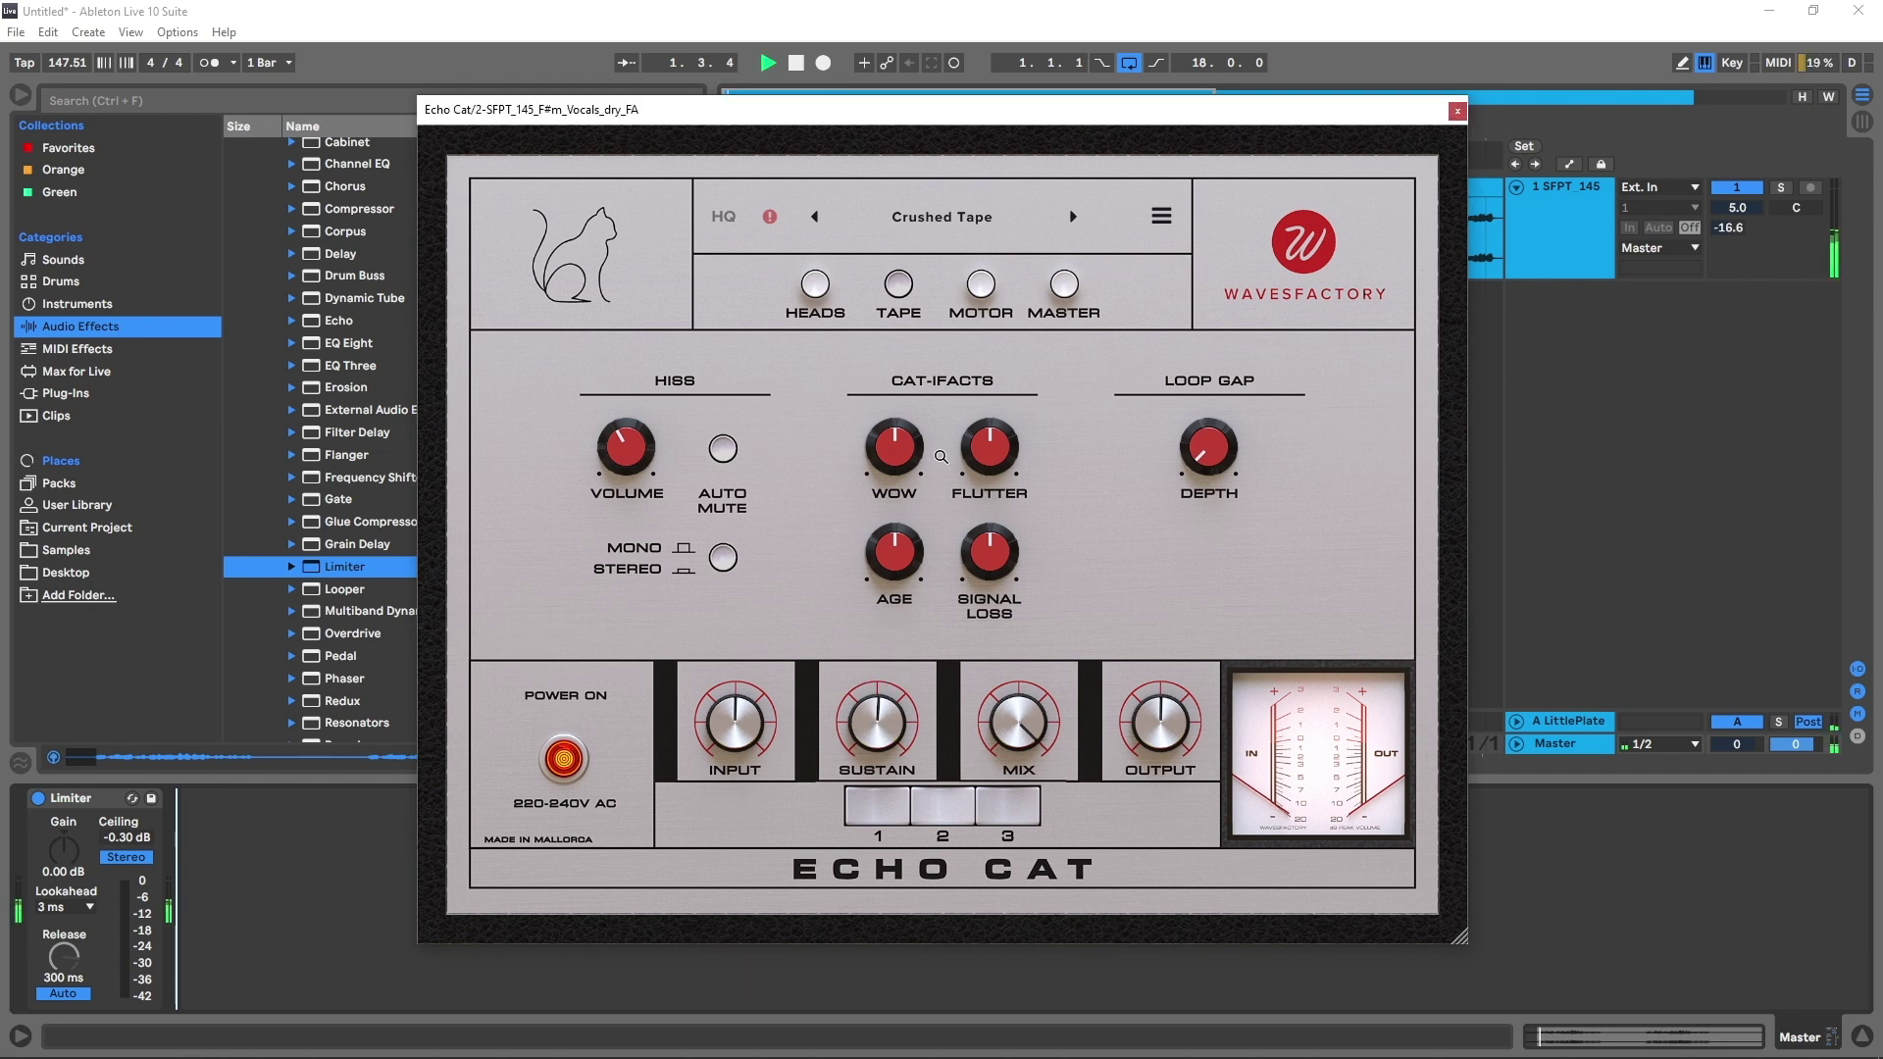
{"action": "left_click_drag", "start_coordinate": [920, 461], "coordinate": [966, 303]}
{"action": "left_click_drag", "start_coordinate": [1159, 739], "coordinate": [1158, 693]}
{"action": "left_click_drag", "start_coordinate": [989, 446], "coordinate": [1029, 342]}
{"action": "left_click_drag", "start_coordinate": [898, 449], "coordinate": [901, 709]}
Step: Turn the motor's hum volume, modulation depth and rate, and varispeed Smooth down to minimum, and reset the varispeed Amount to centre
{"action": "left_click", "coordinate": [980, 284]}
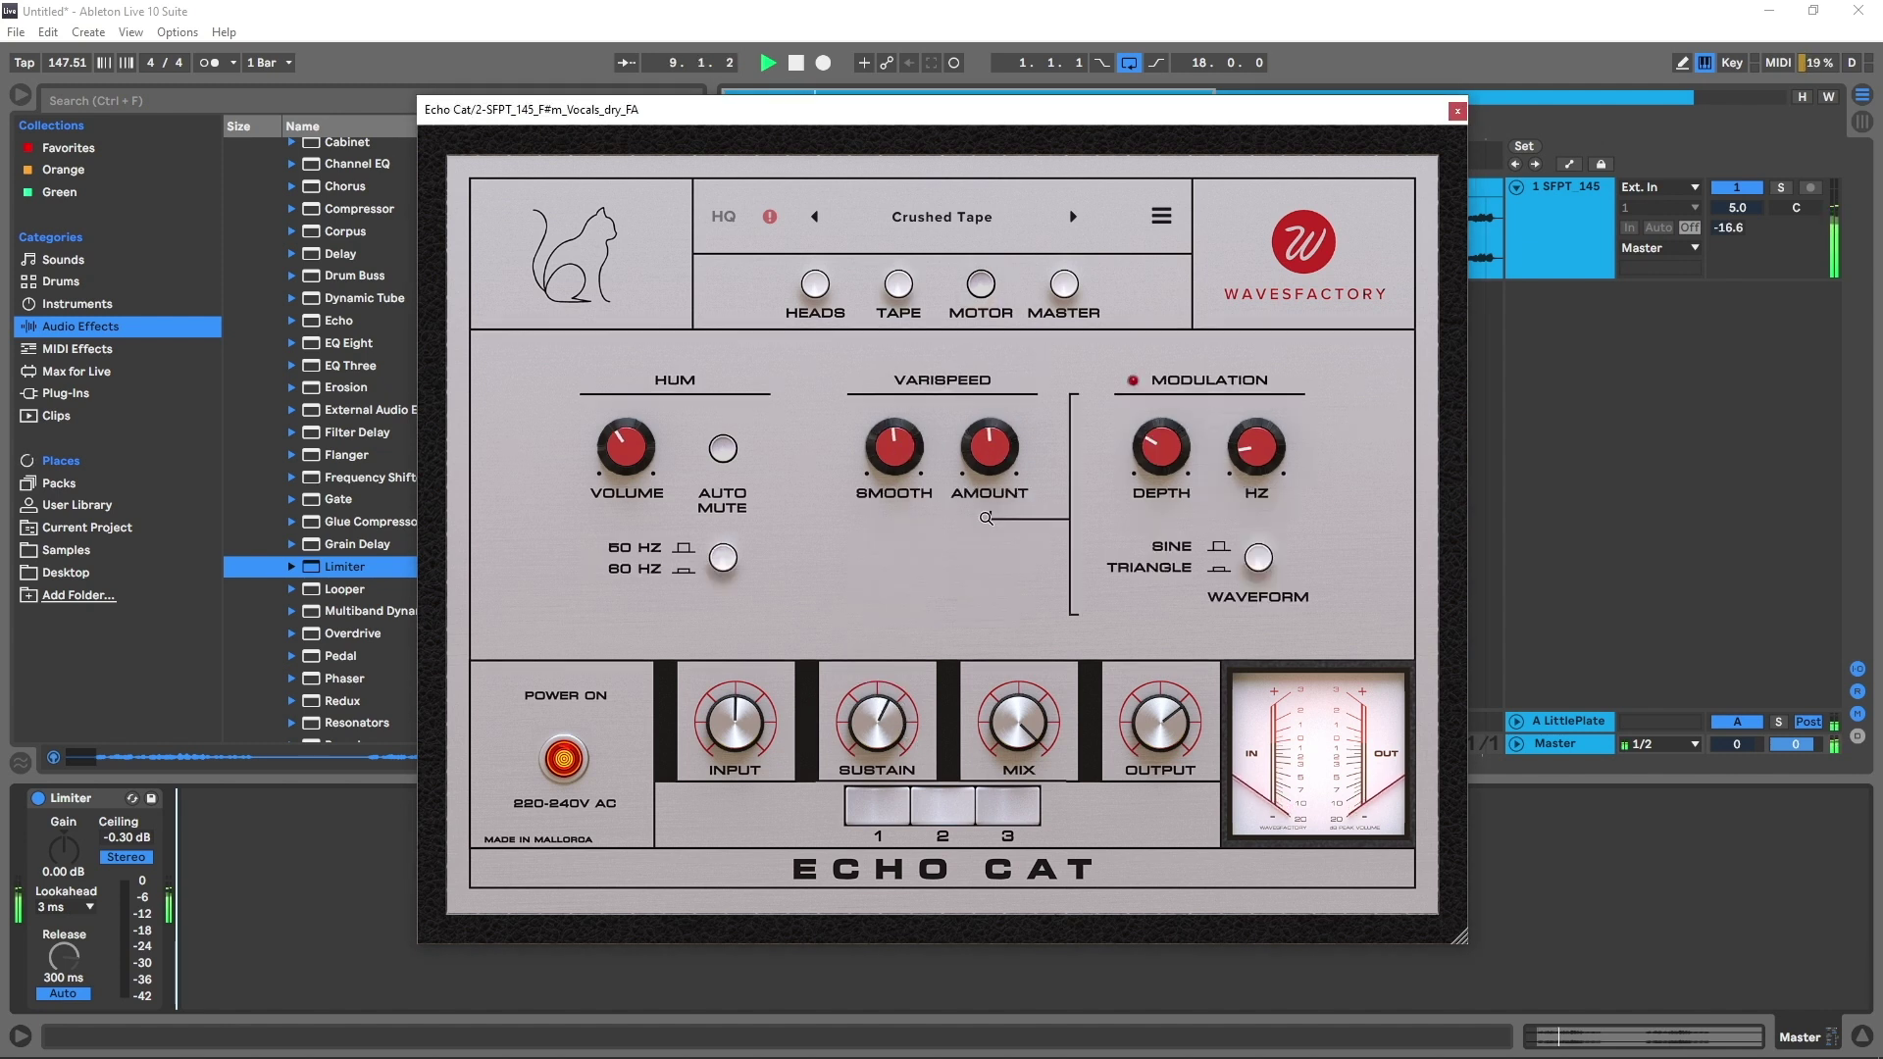
{"action": "left_click_drag", "start_coordinate": [1158, 454], "coordinate": [1162, 458]}
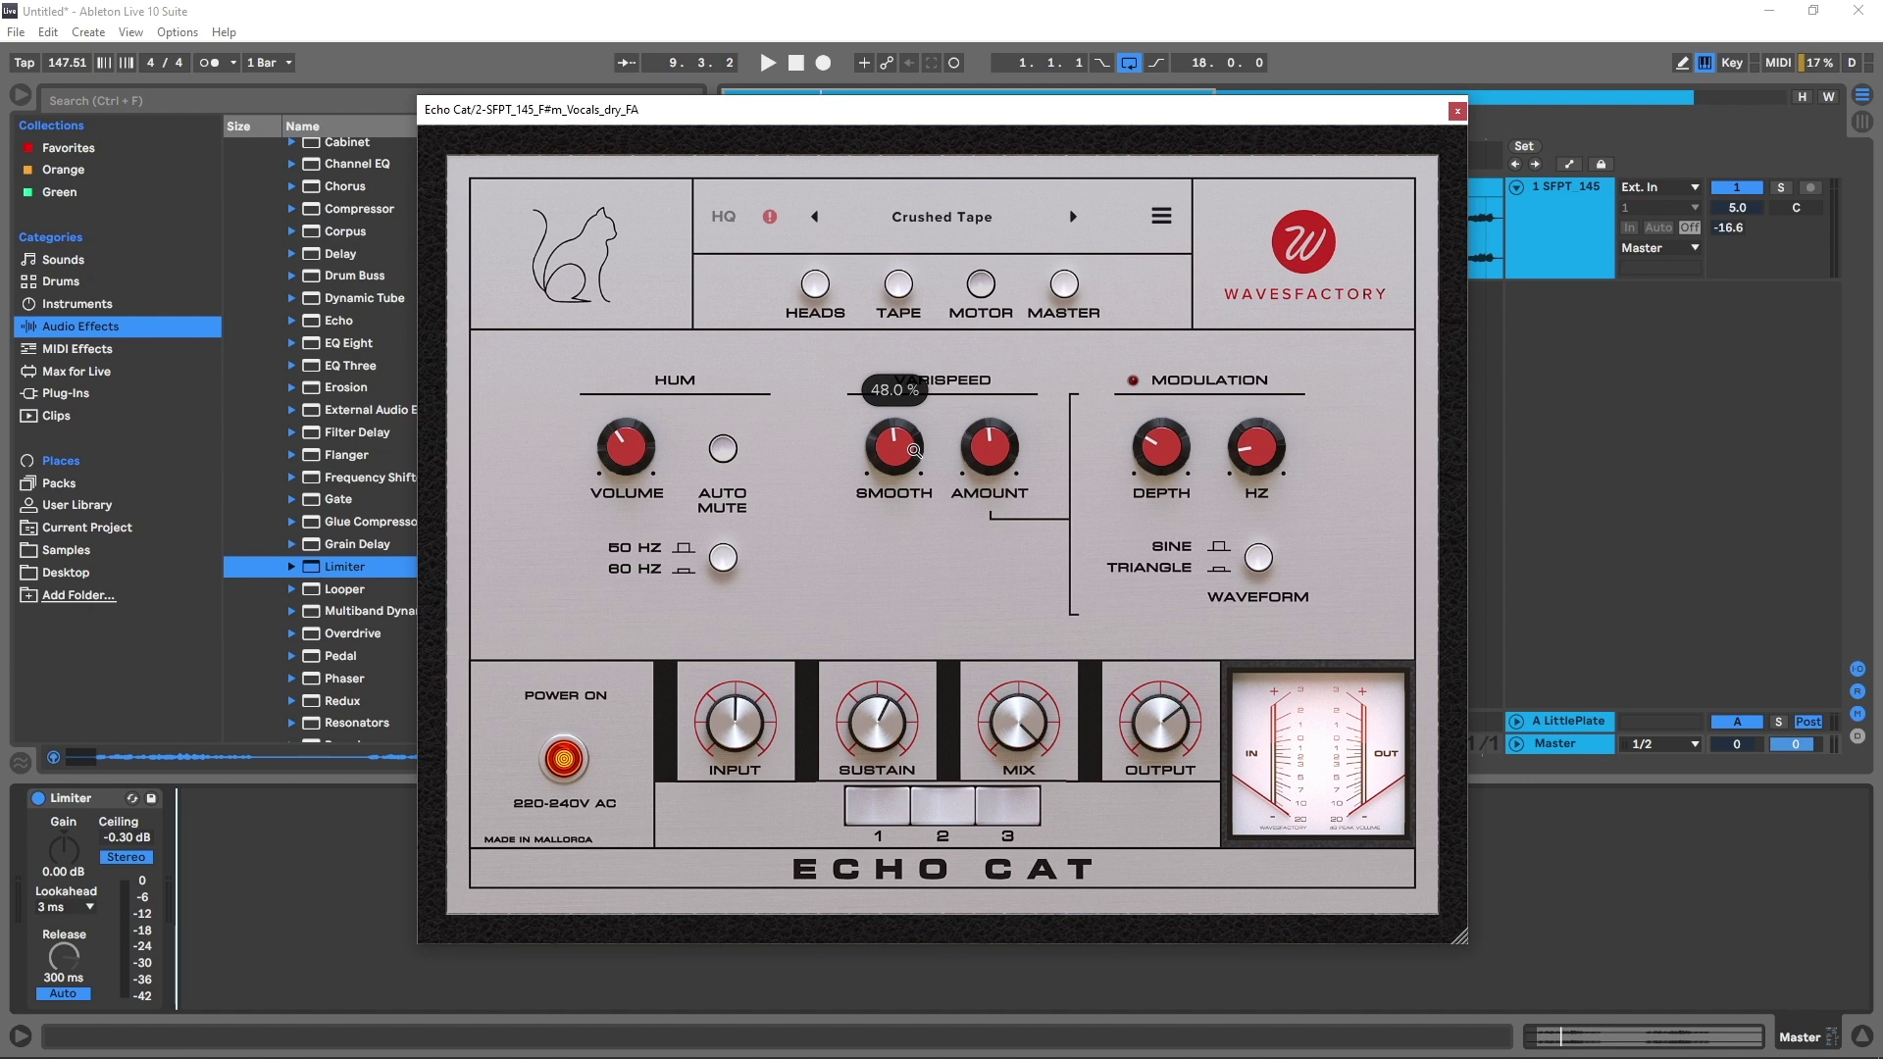
{"action": "left_click_drag", "start_coordinate": [1162, 455], "coordinate": [1171, 656]}
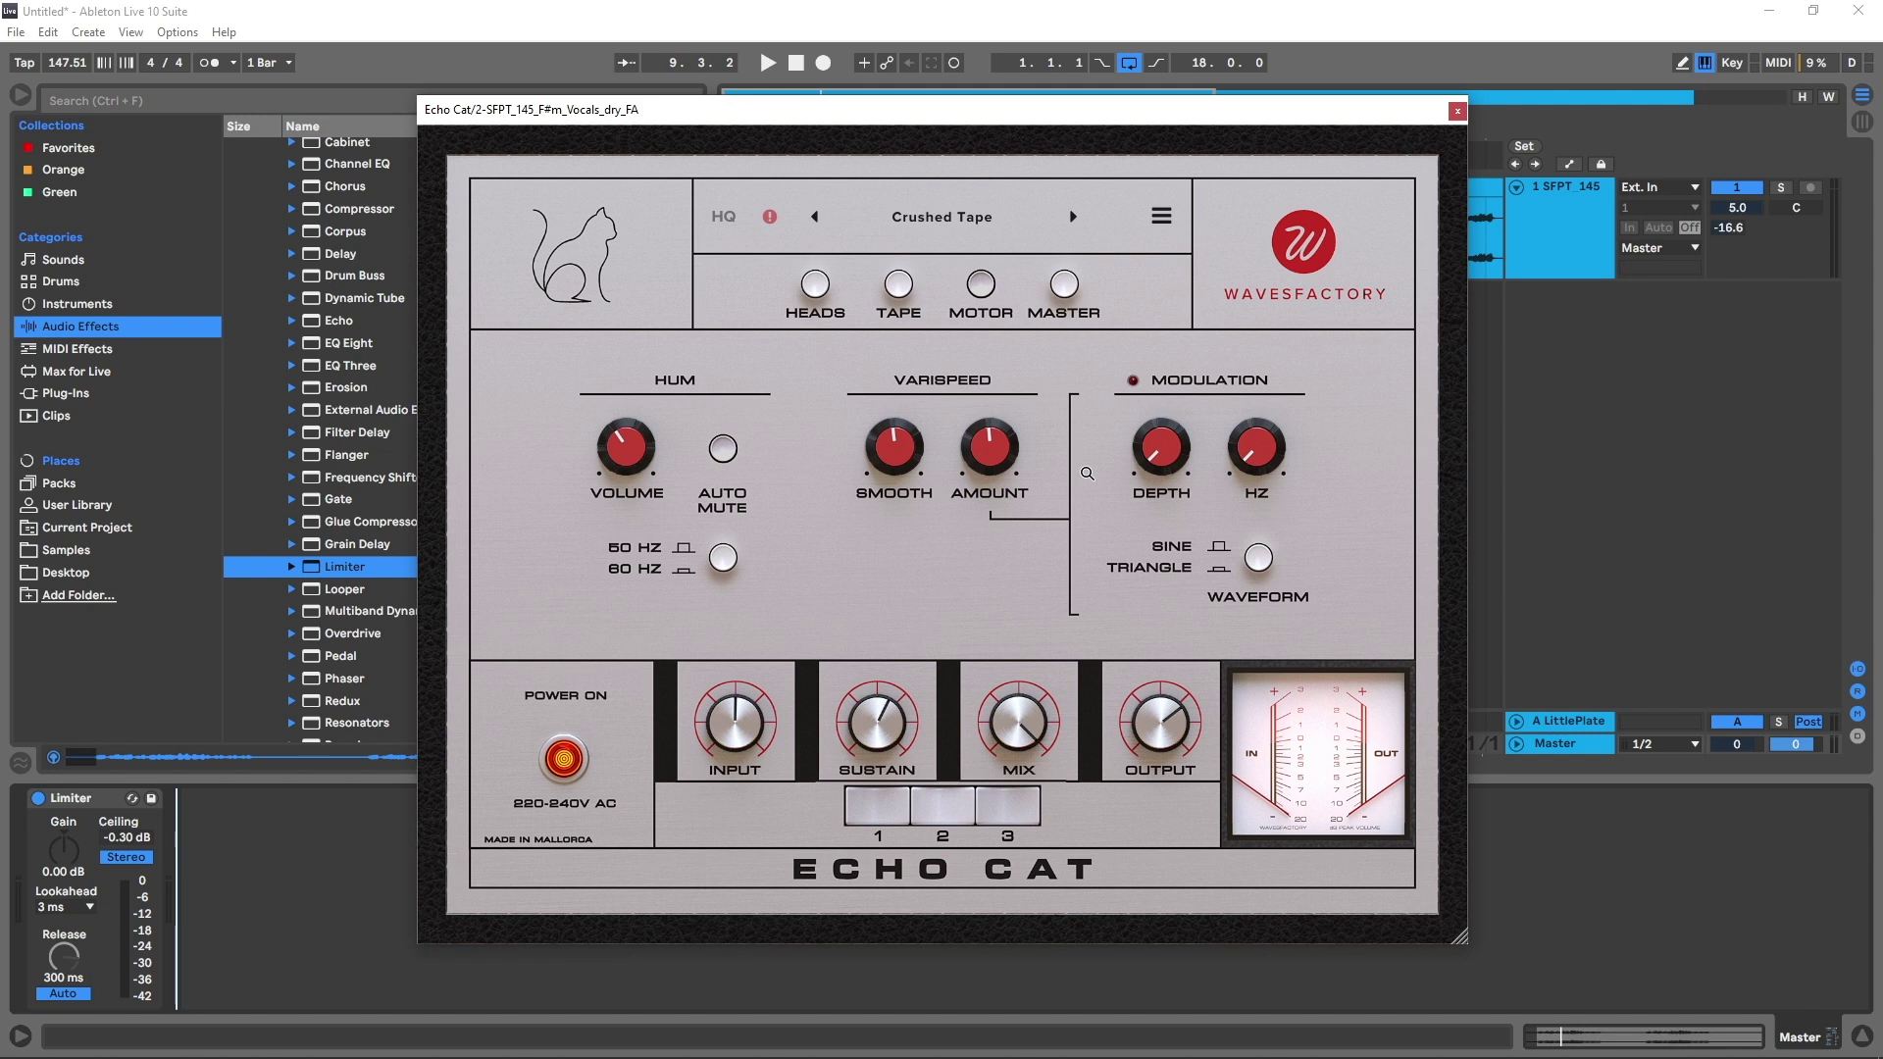
{"action": "left_click_drag", "start_coordinate": [989, 454], "coordinate": [900, 530]}
{"action": "double_click", "coordinate": [1009, 469]}
{"action": "left_click_drag", "start_coordinate": [897, 450], "coordinate": [904, 598]}
Step: Play the vocal briefly and check the Tape, Master and Motor settings, ending on the tape controls
{"action": "left_click", "coordinate": [898, 285]}
{"action": "key", "text": "space"}
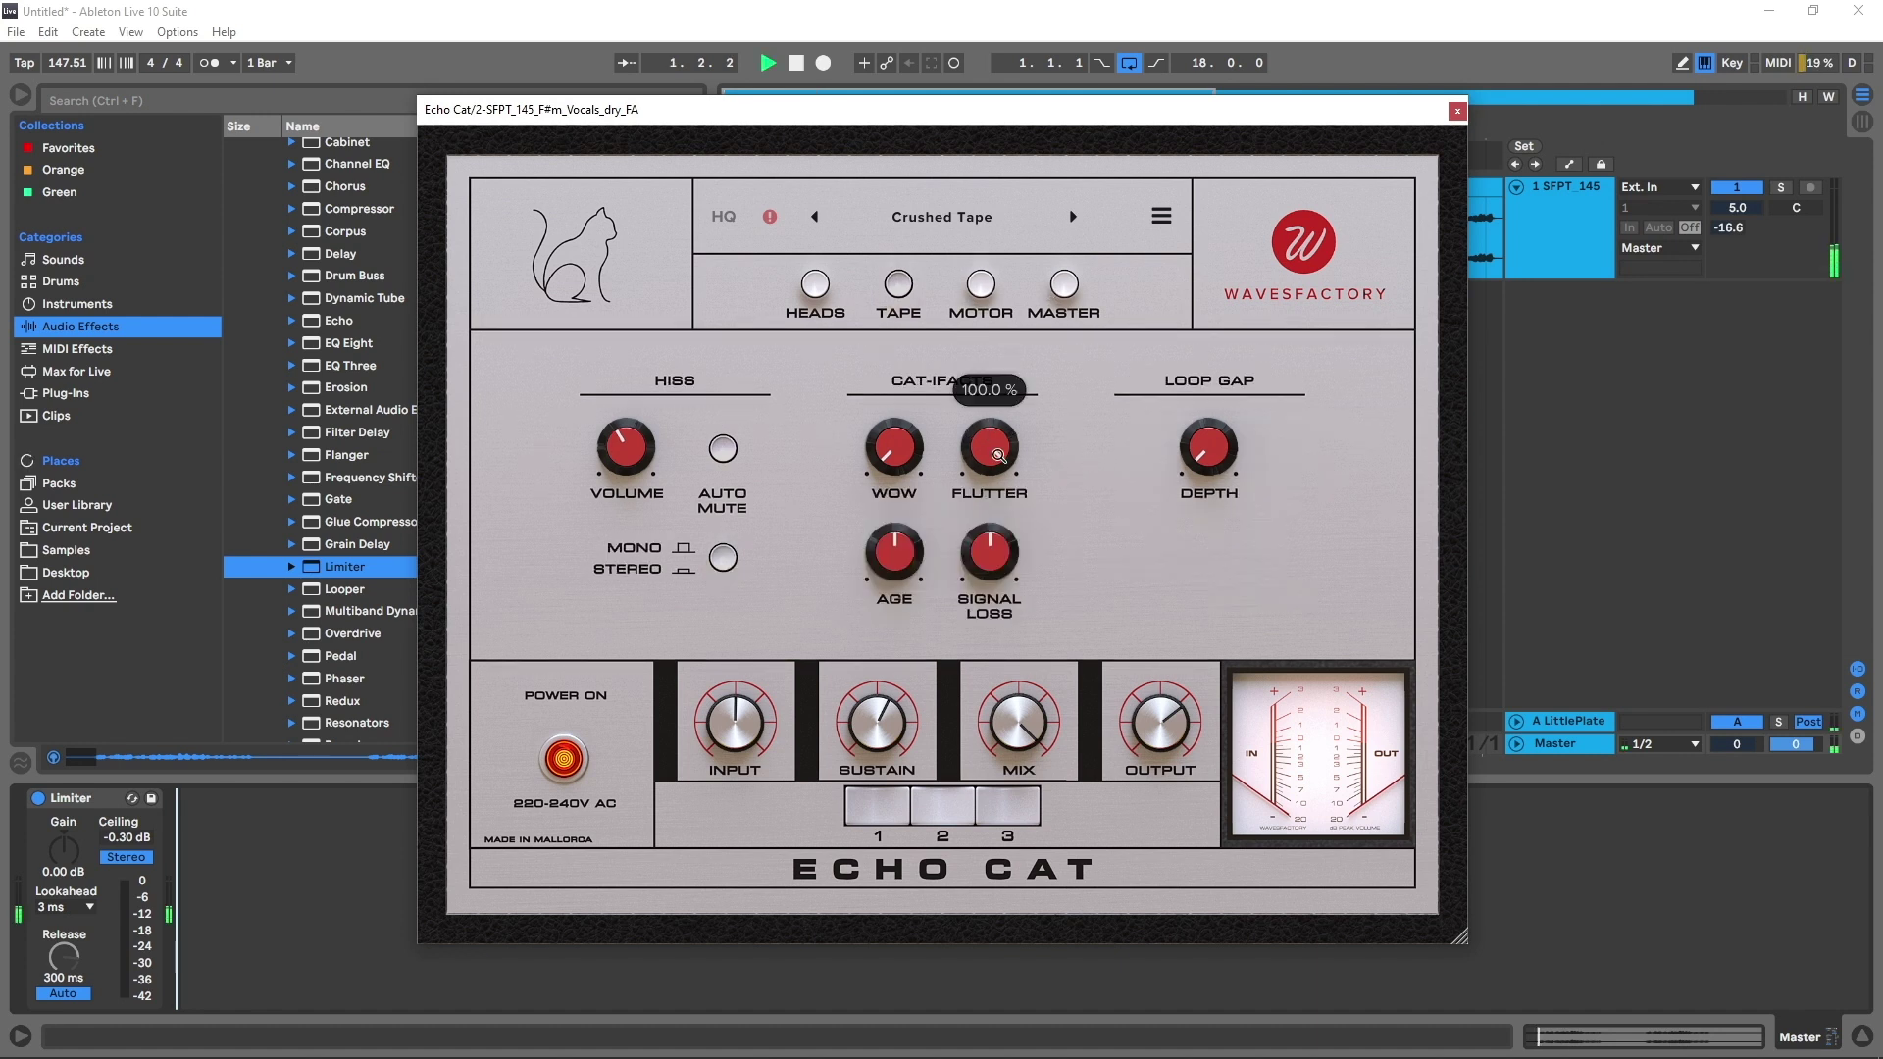
{"action": "left_click", "coordinate": [982, 312]}
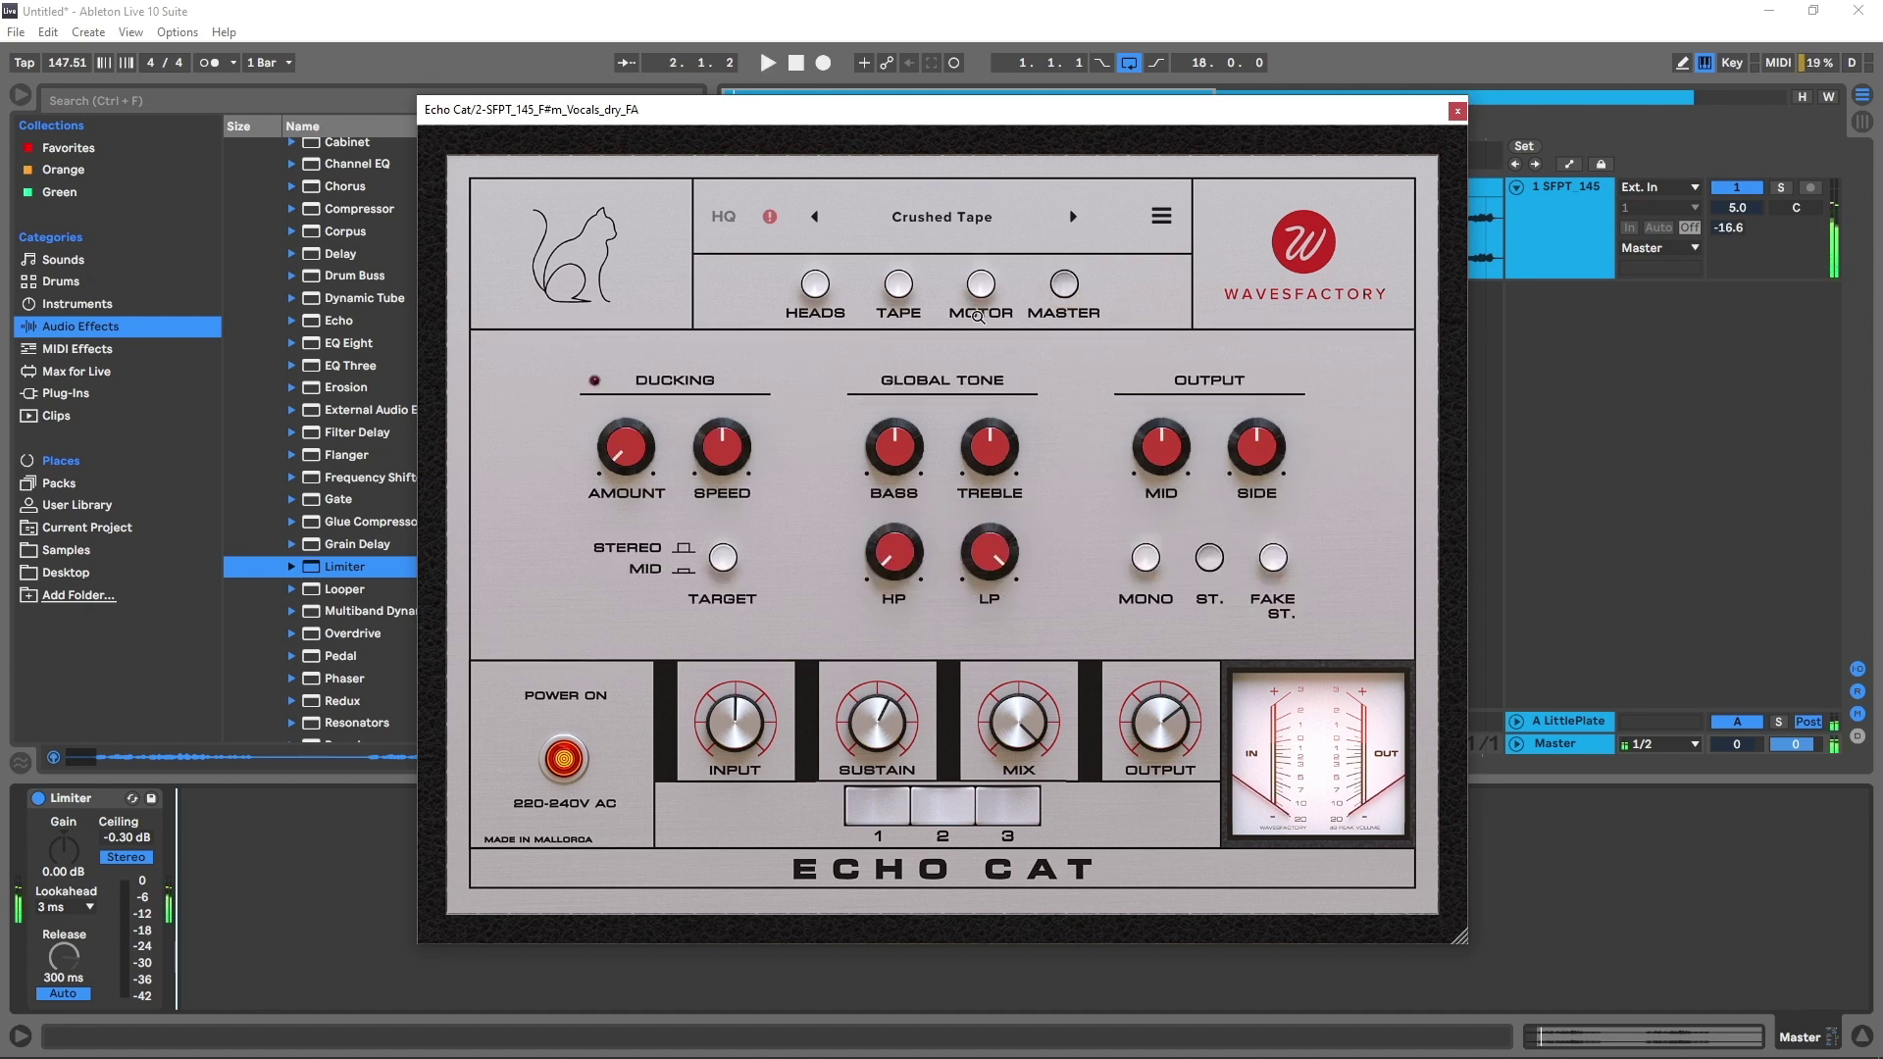
{"action": "left_click", "coordinate": [984, 293]}
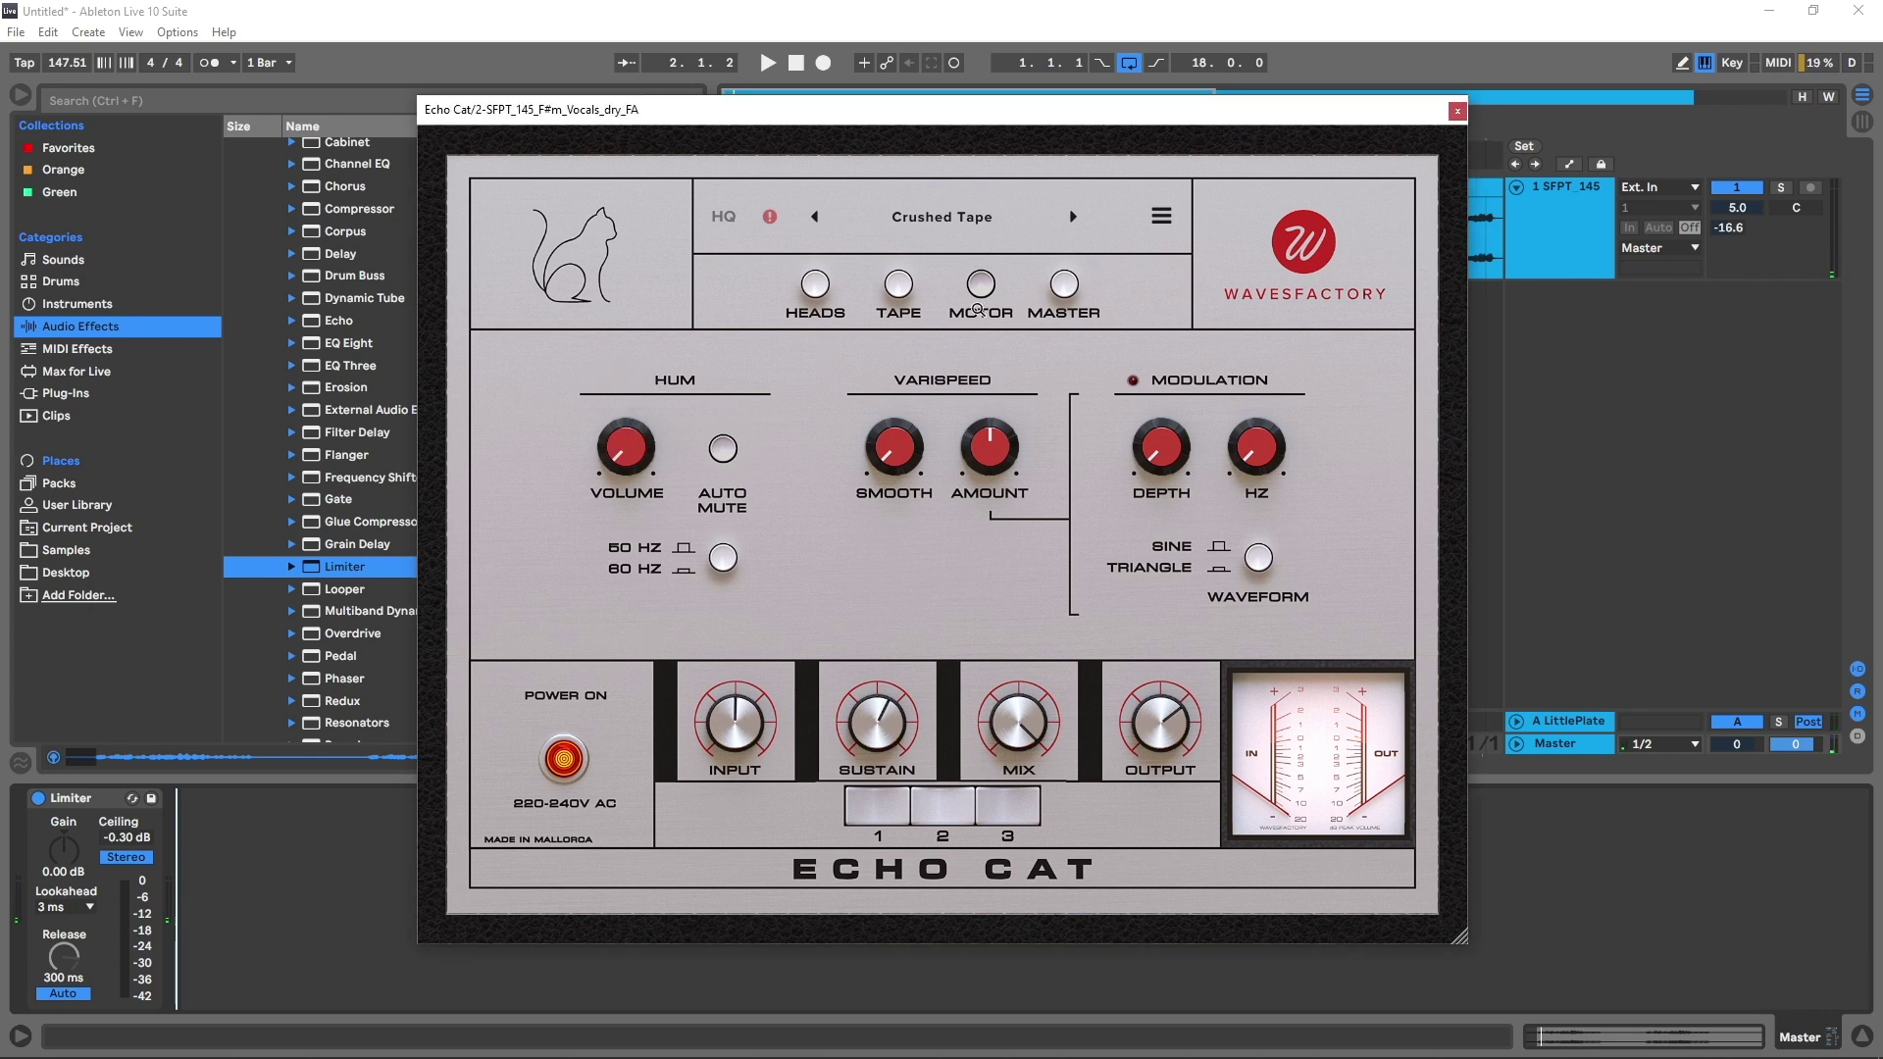
{"action": "left_click", "coordinate": [895, 289]}
Step: Play the vocal and compare Flutter and Wow separately and together by switching each between minimum and 100%
{"action": "key", "text": "space"}
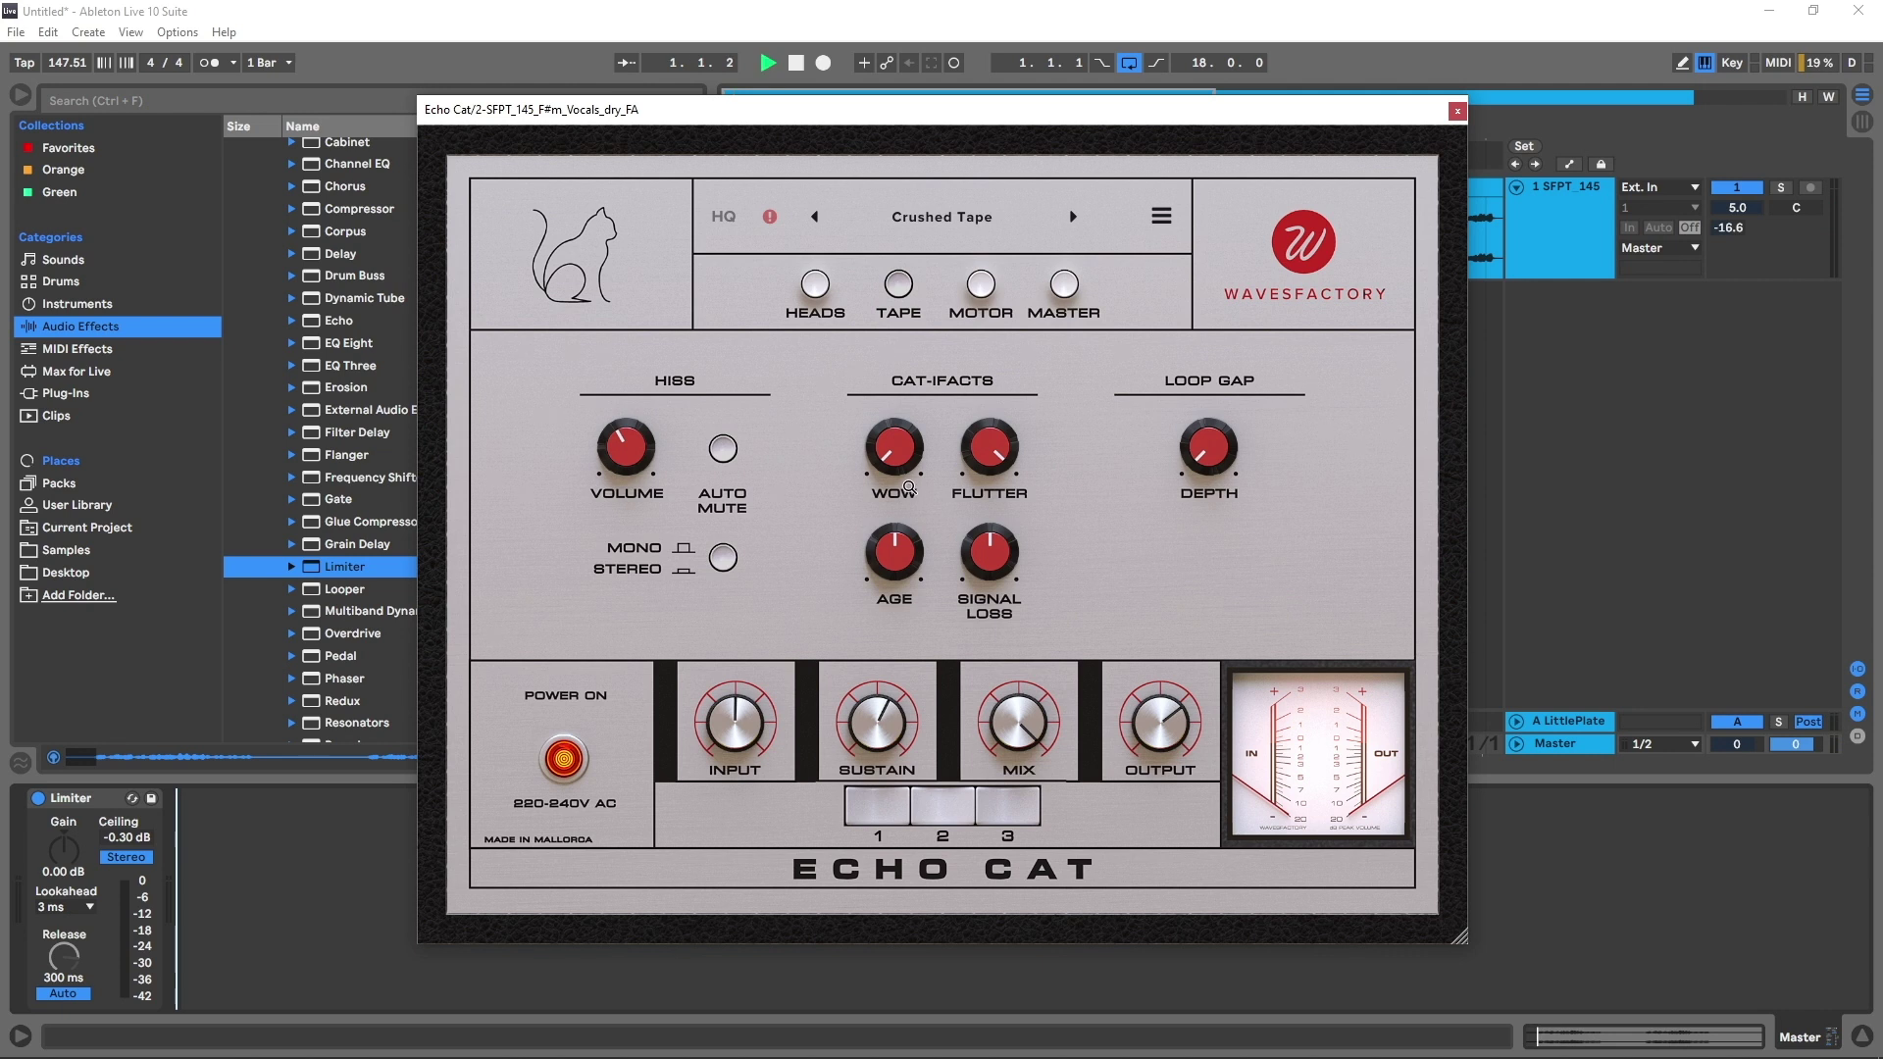
{"action": "mouse_move", "coordinate": [987, 443]}
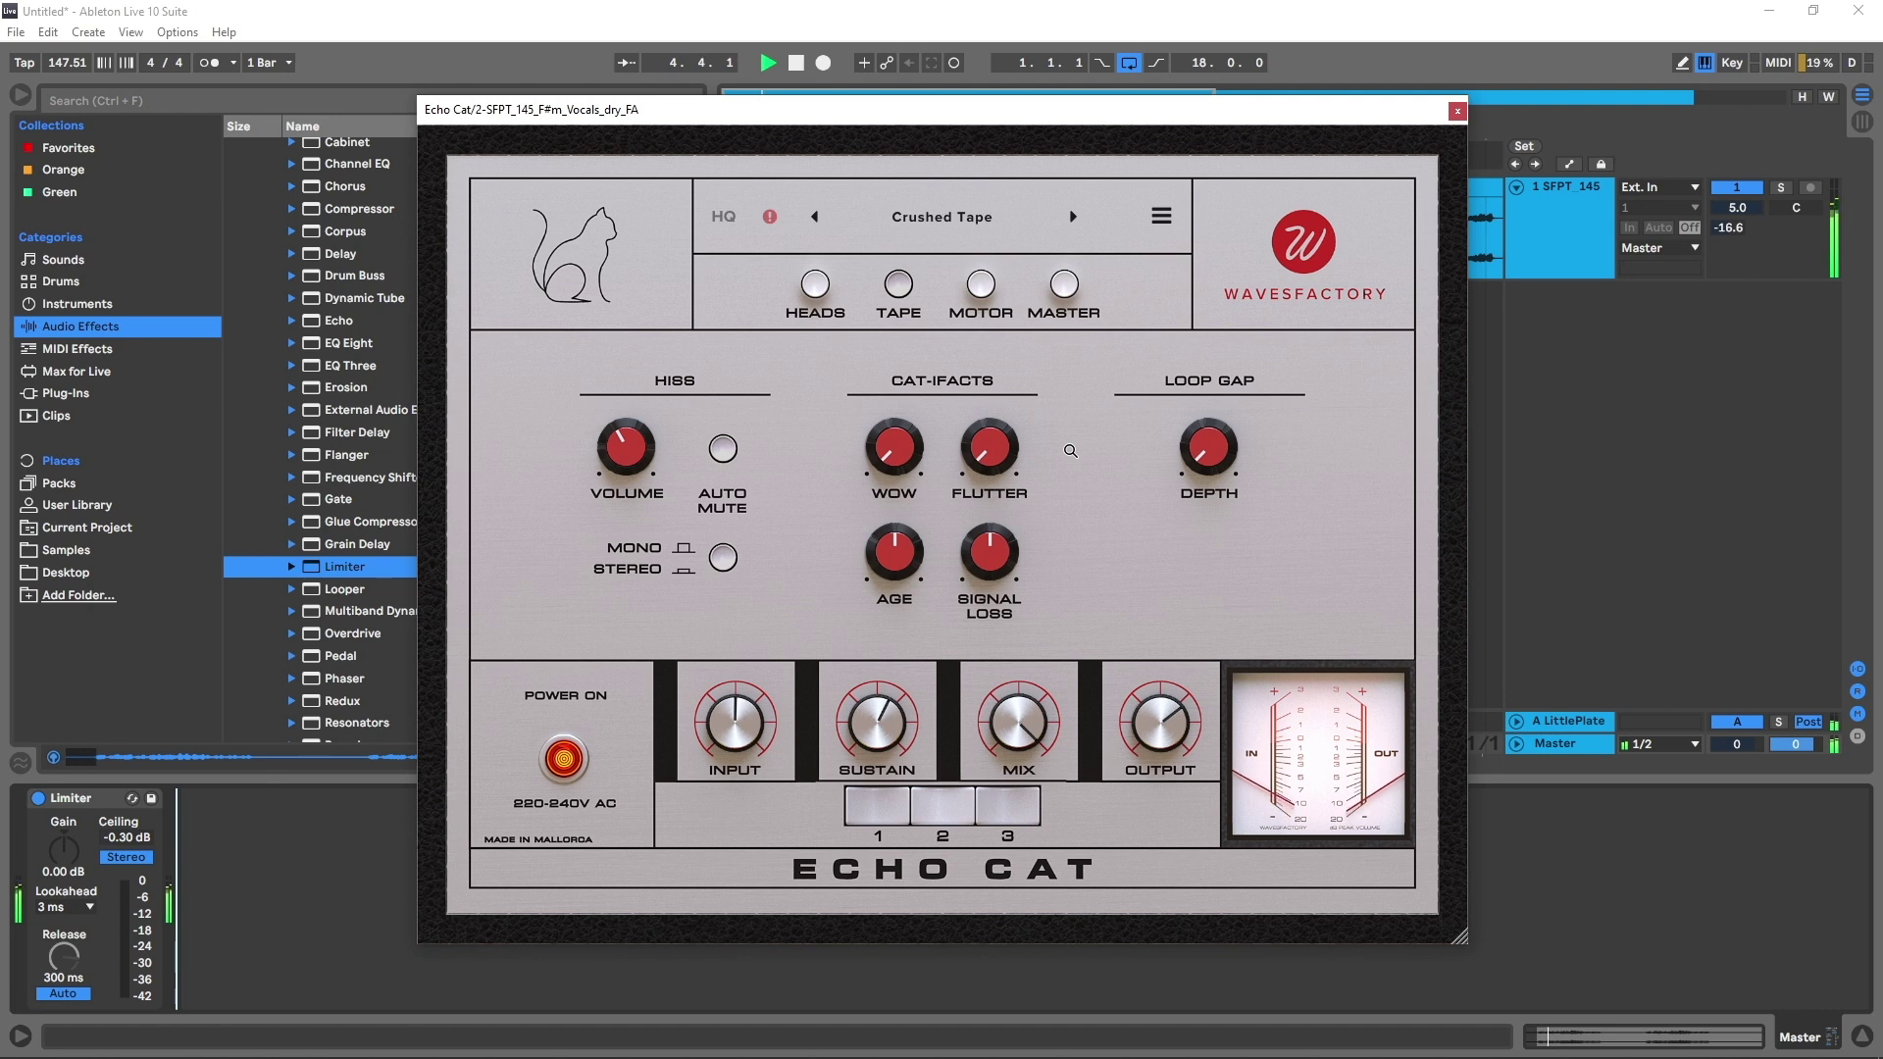
{"action": "left_click_drag", "start_coordinate": [1007, 460], "coordinate": [1002, 236]}
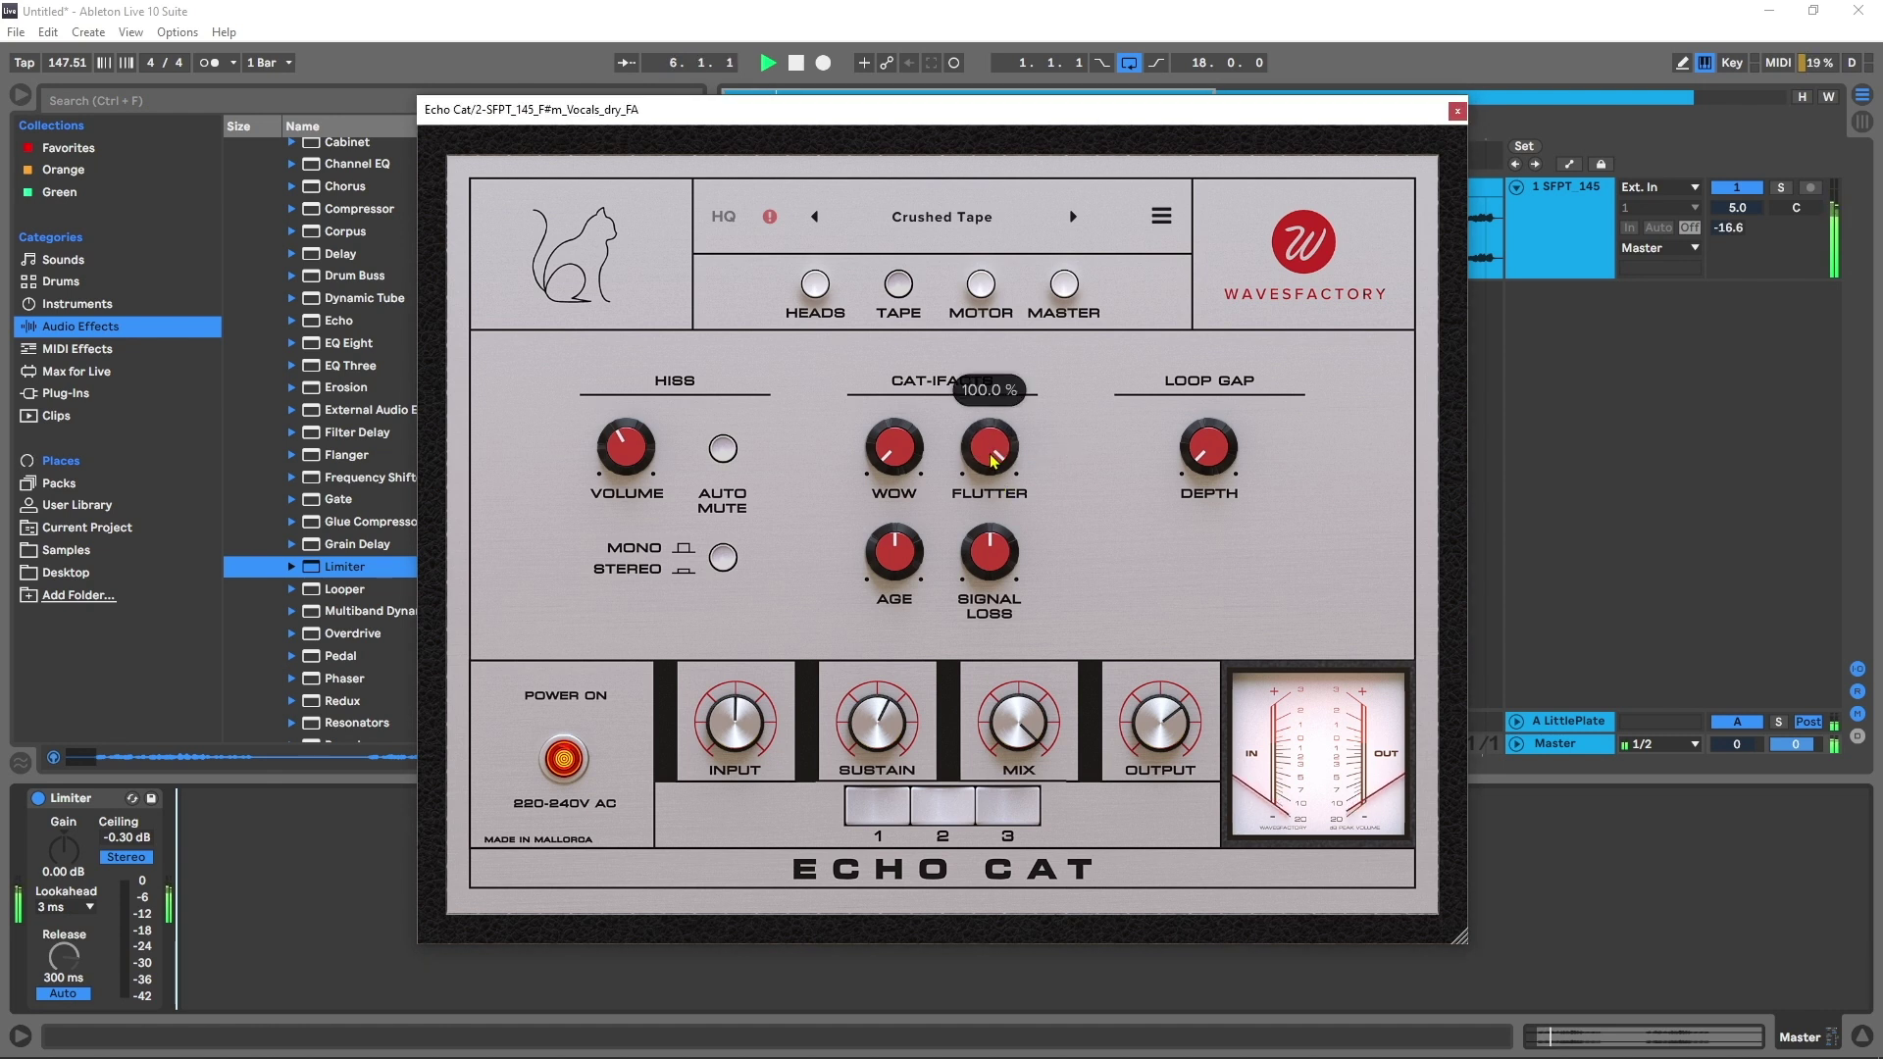
{"action": "left_click_drag", "start_coordinate": [1001, 448], "coordinate": [970, 665]}
{"action": "left_click_drag", "start_coordinate": [907, 461], "coordinate": [913, 208]}
{"action": "left_click_drag", "start_coordinate": [986, 428], "coordinate": [973, 475]}
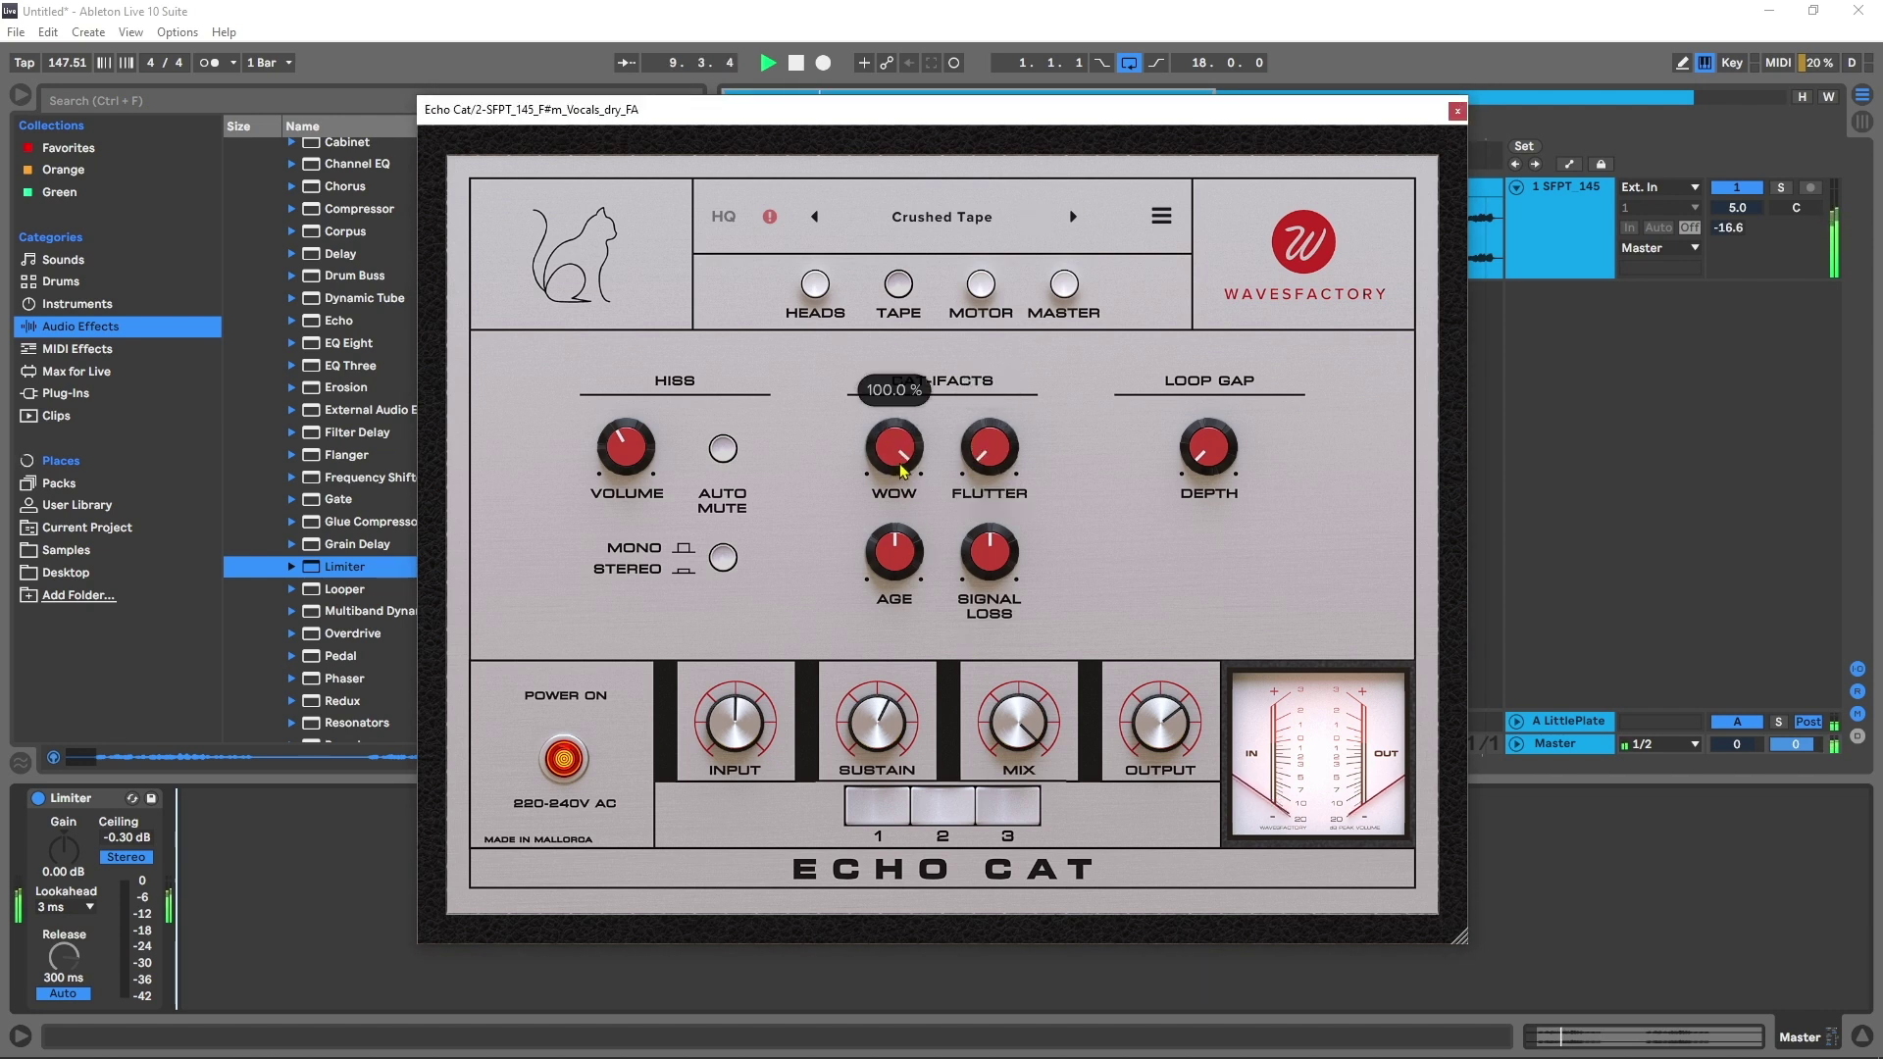
{"action": "left_click_drag", "start_coordinate": [1008, 477], "coordinate": [1011, 295]}
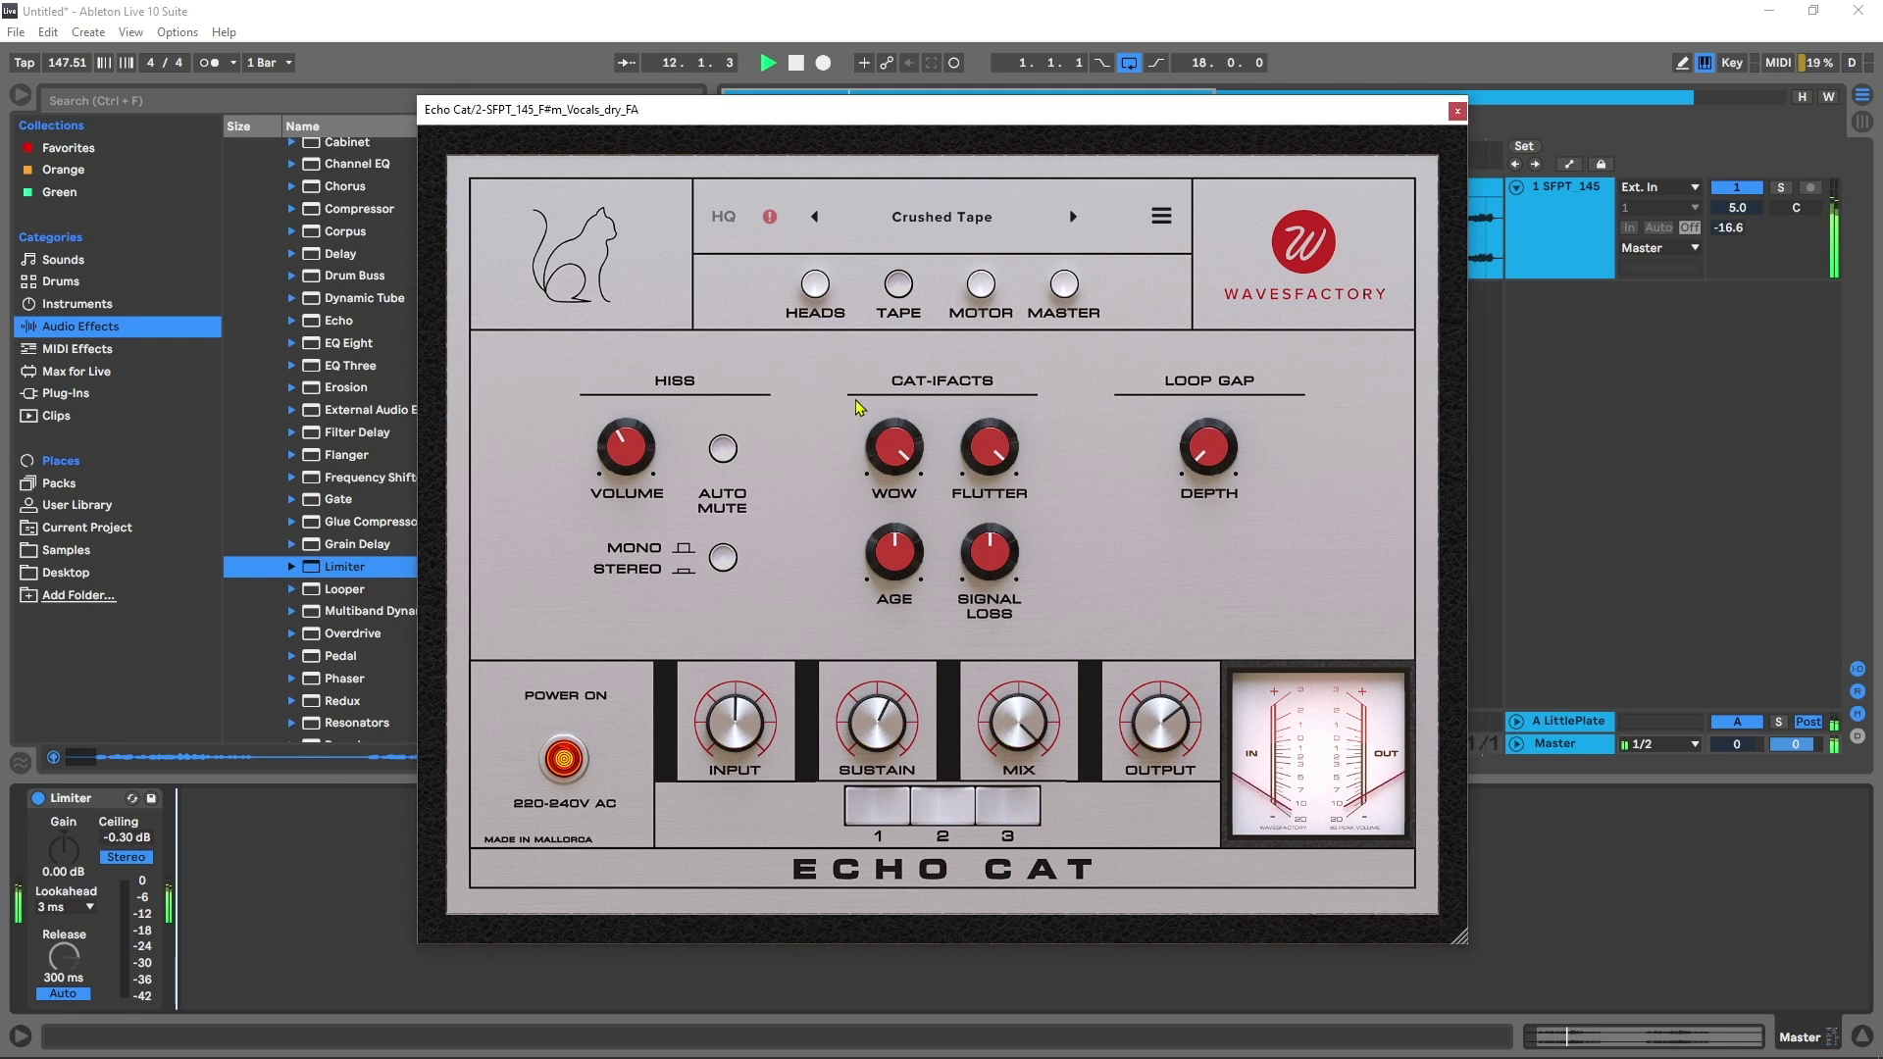
Step: Lower Sustain slightly, turn Wow and Flutter down to minimum, and stop playback
{"action": "left_click", "coordinate": [814, 284]}
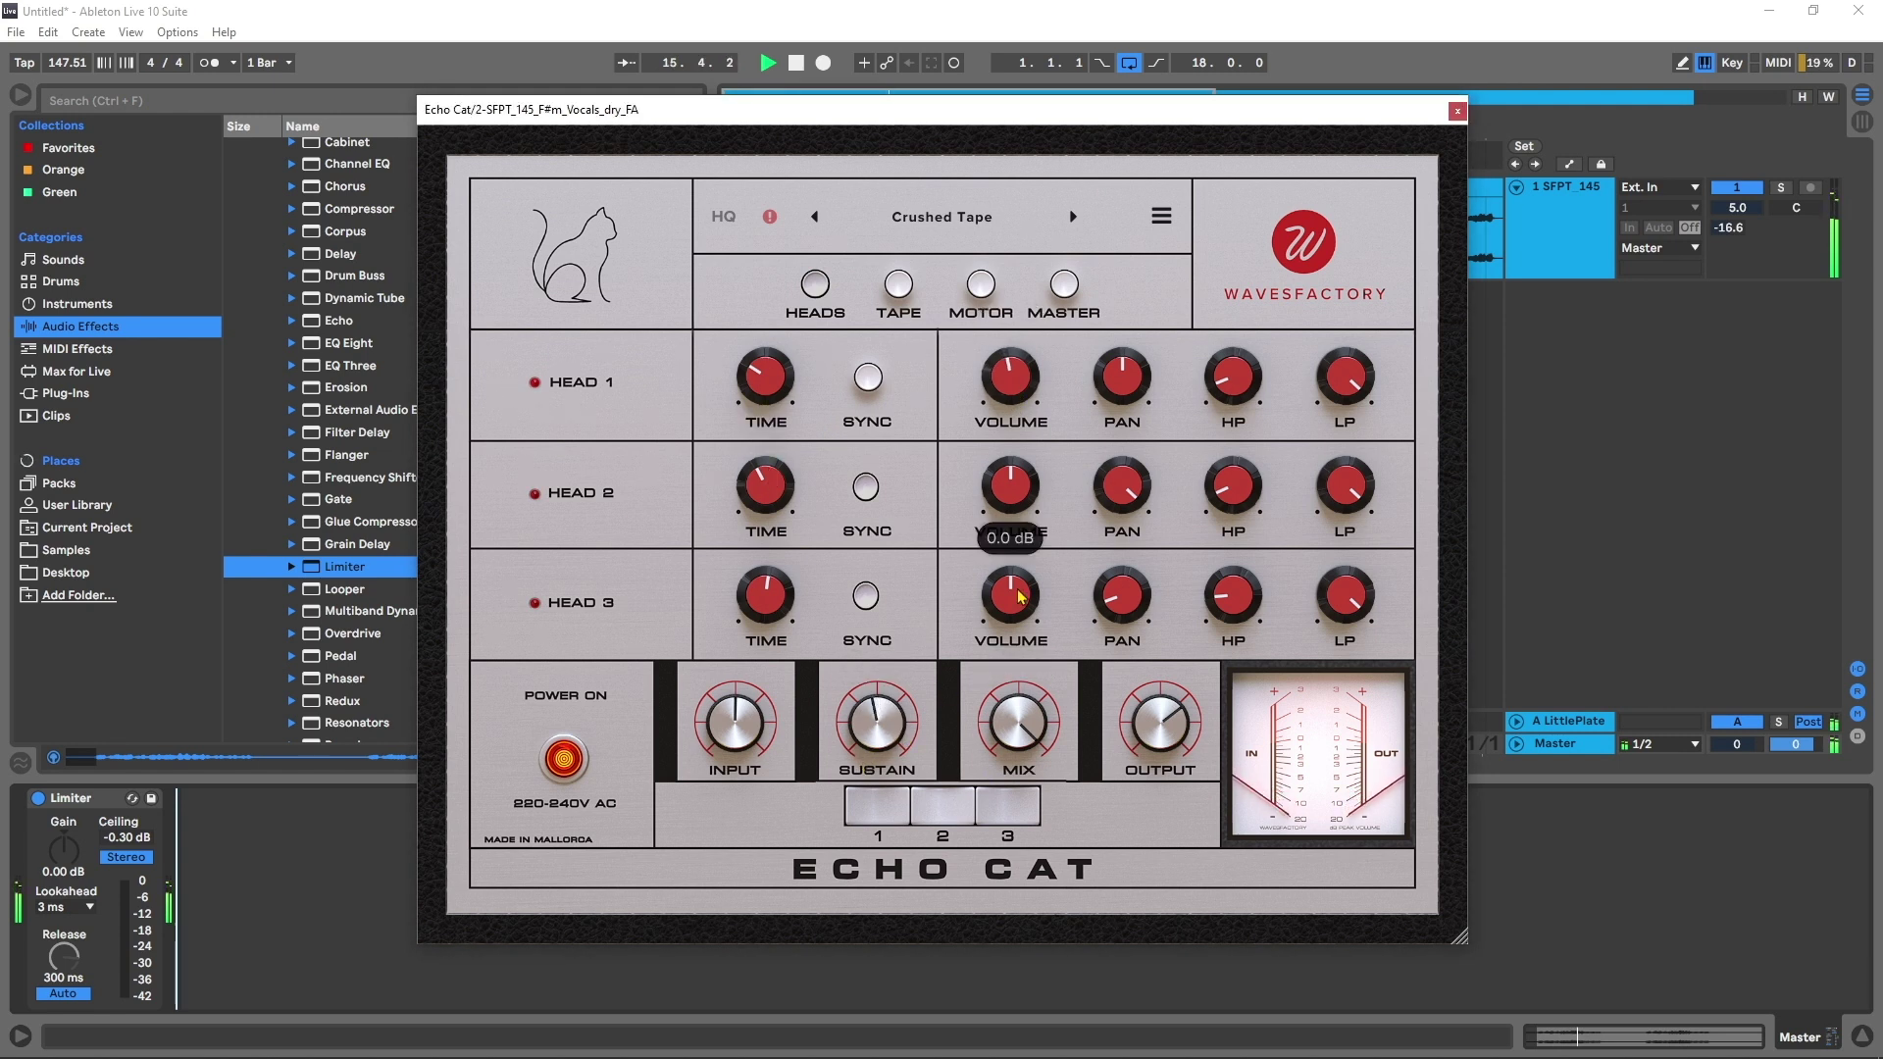
{"action": "left_click", "coordinate": [898, 284]}
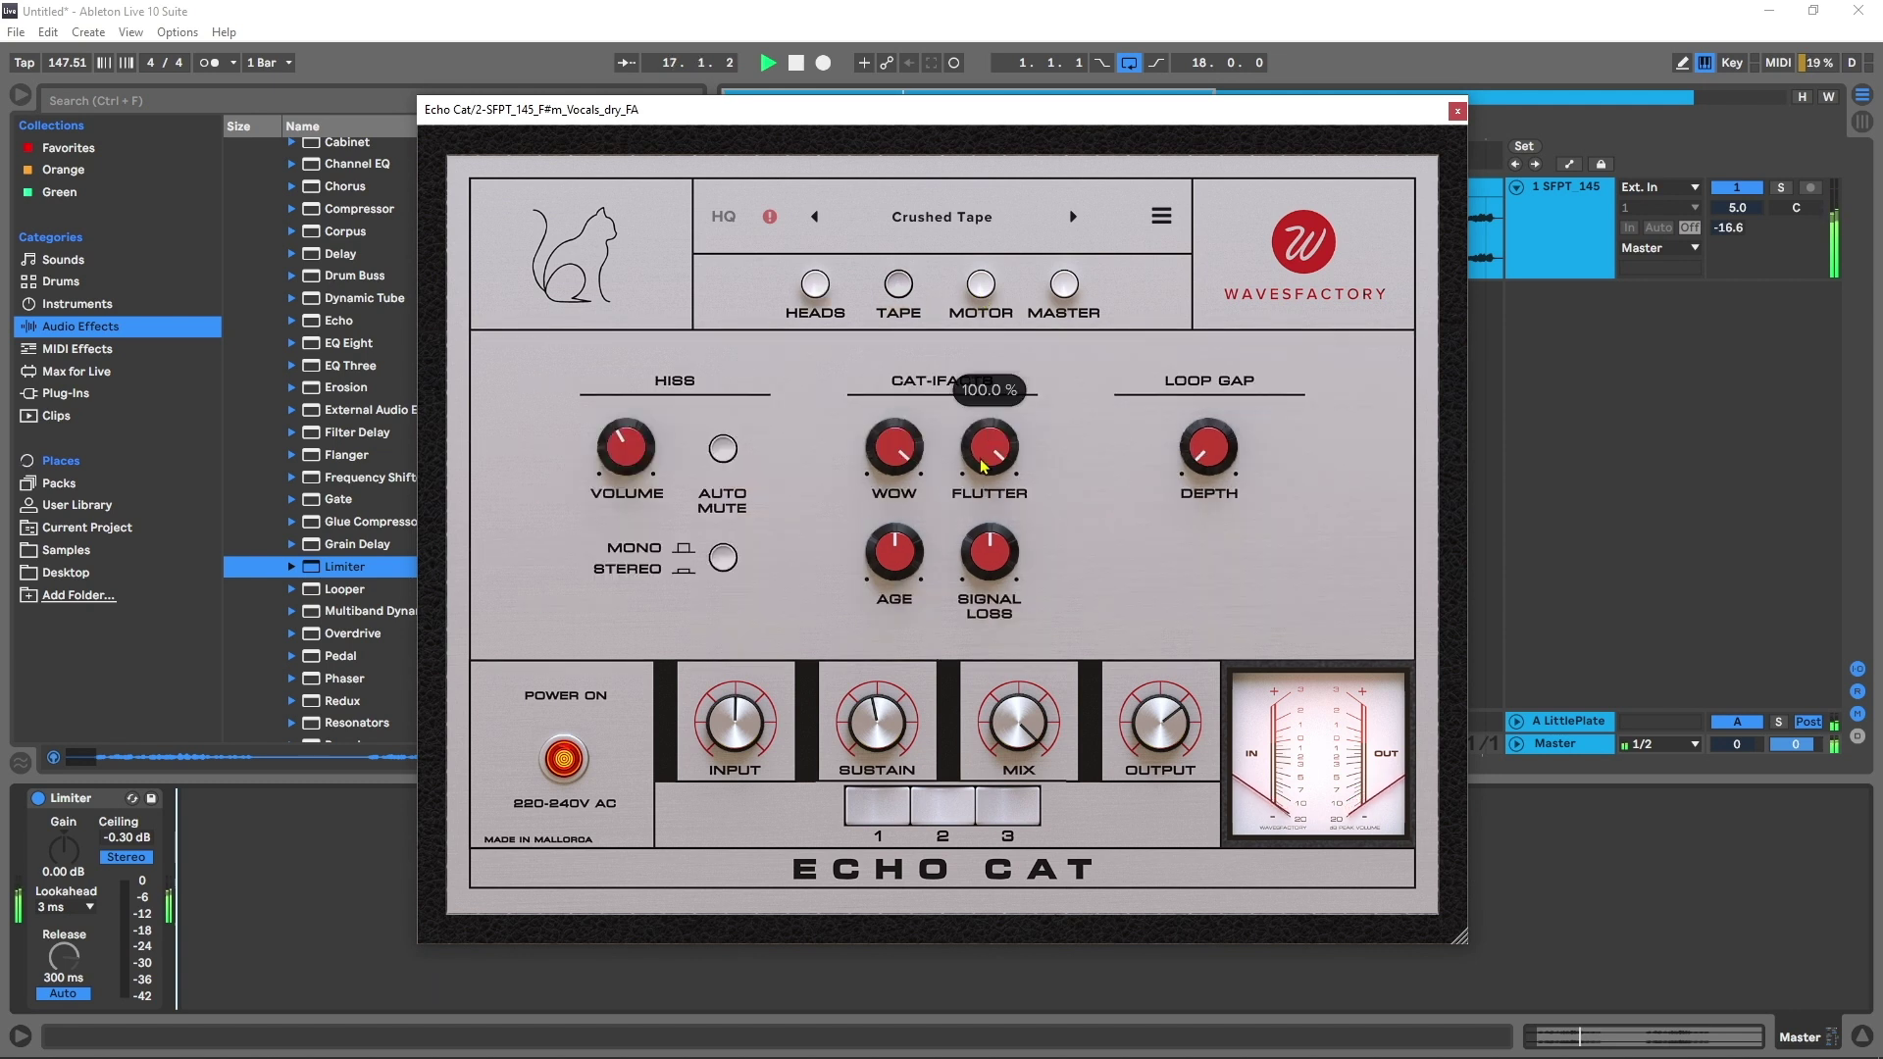
{"action": "left_click_drag", "start_coordinate": [902, 438], "coordinate": [822, 700]}
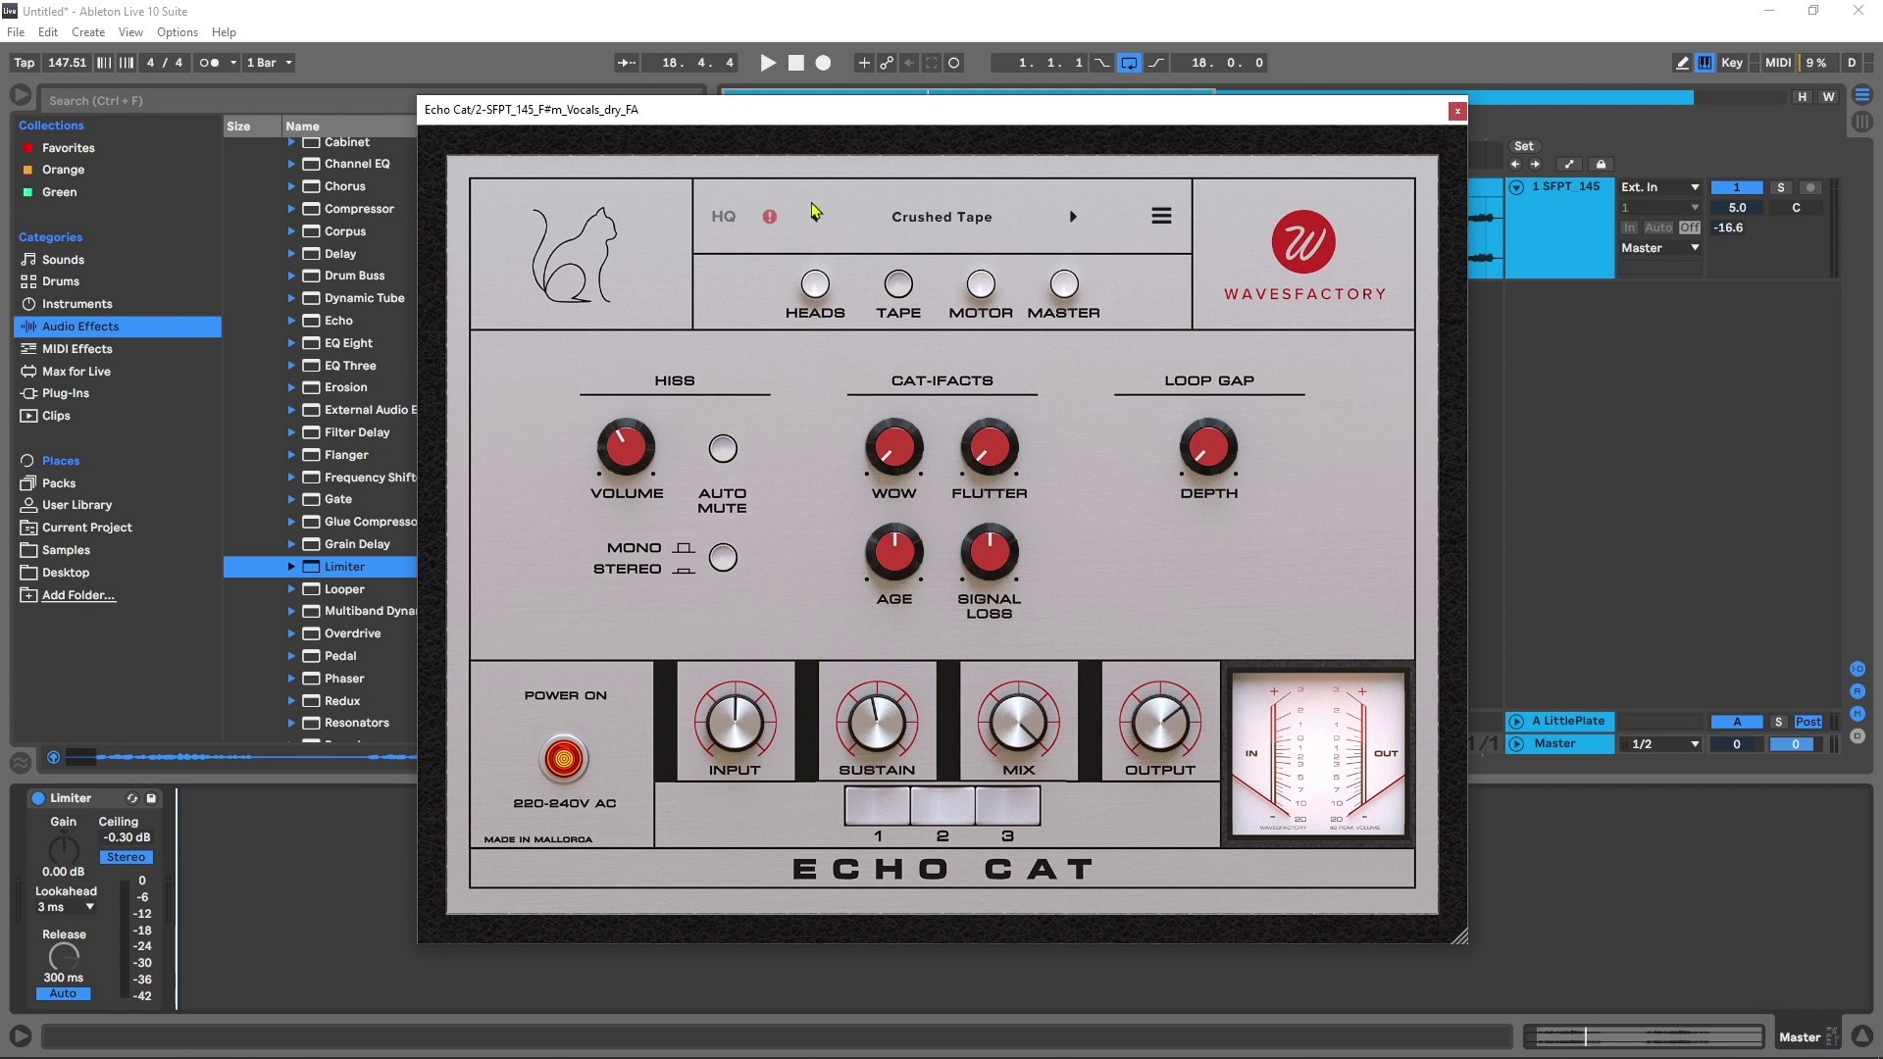
Step: Play the vocal with the tape Age and Signal Loss raised to 100%, sweeping Age to hear its effect
{"action": "mouse_move", "coordinate": [902, 454]}
{"action": "key", "text": "space"}
{"action": "left_click_drag", "start_coordinate": [894, 557], "coordinate": [898, 471]}
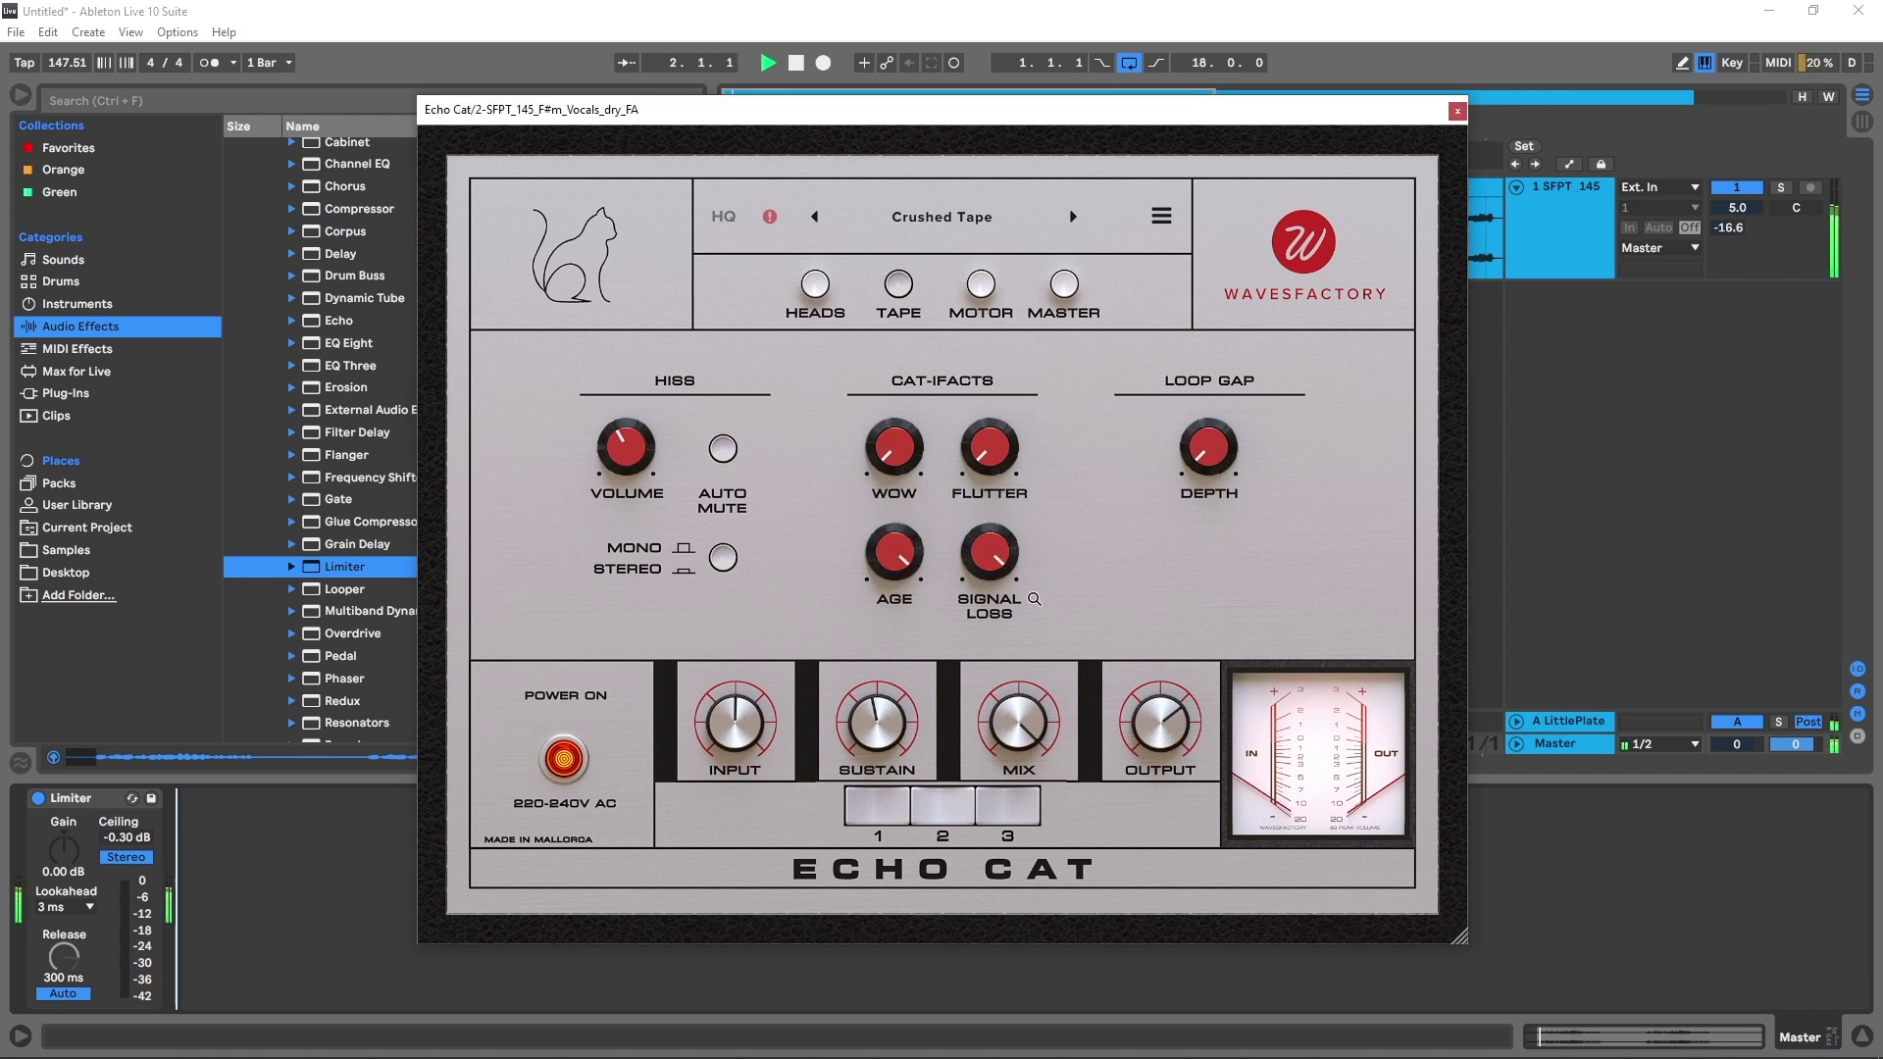
{"action": "mouse_move", "coordinate": [998, 555]}
{"action": "mouse_move", "coordinate": [898, 551]}
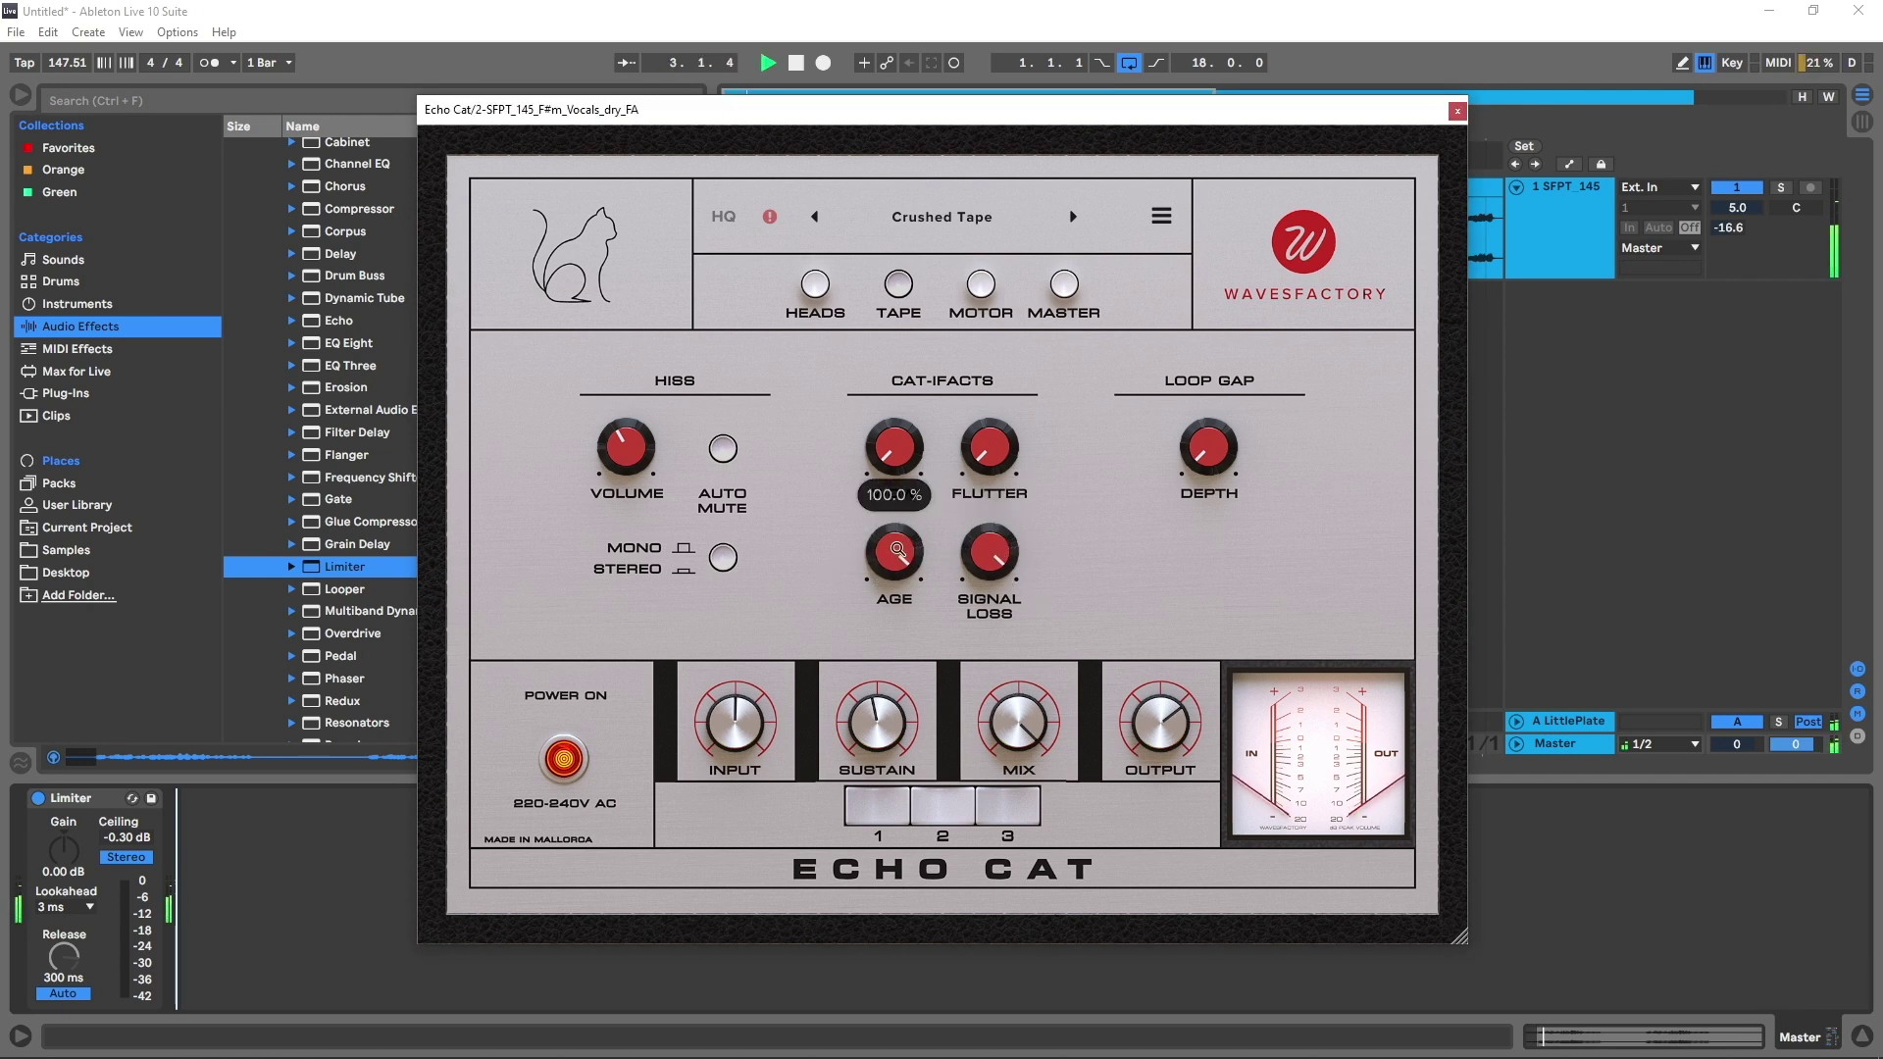
{"action": "left_click_drag", "start_coordinate": [898, 551], "coordinate": [901, 684]}
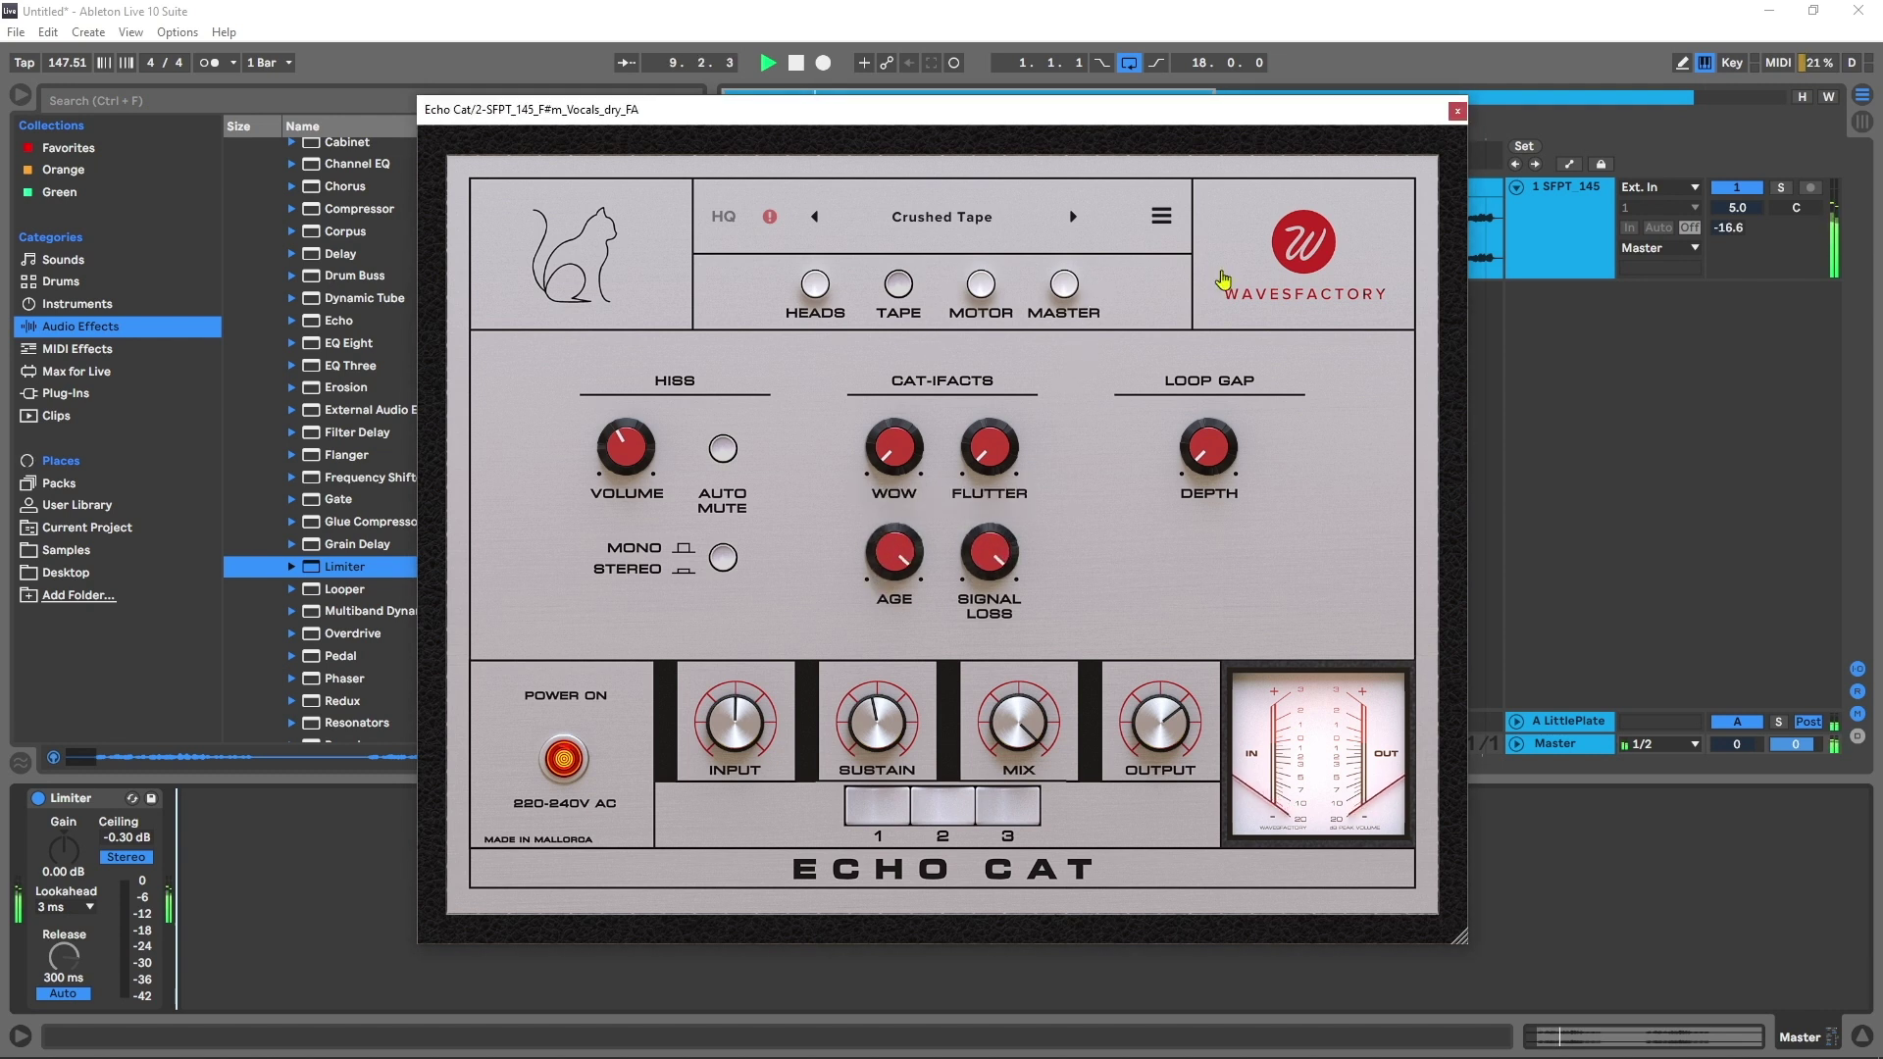
Step: Stop playback and raise the tape Loop Gap Depth to about 58%
{"action": "key", "text": "space"}
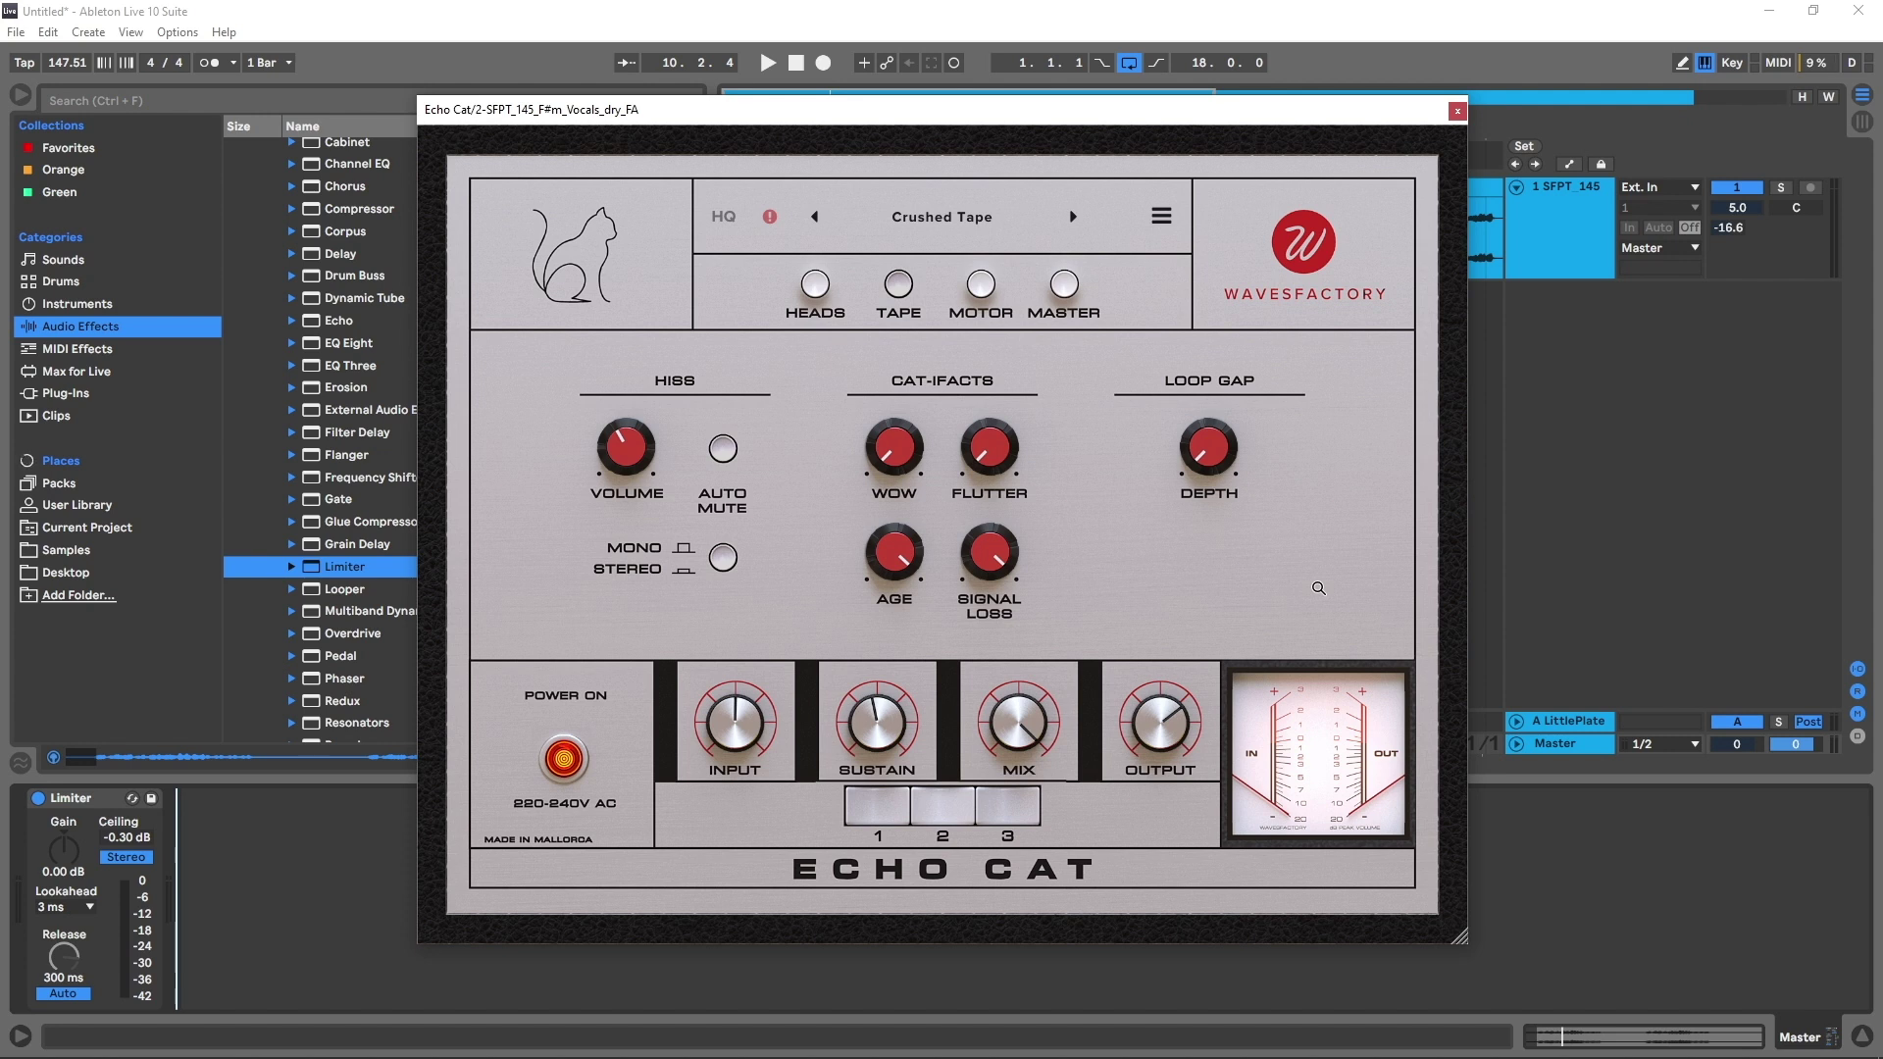
{"action": "mouse_move", "coordinate": [1204, 426]}
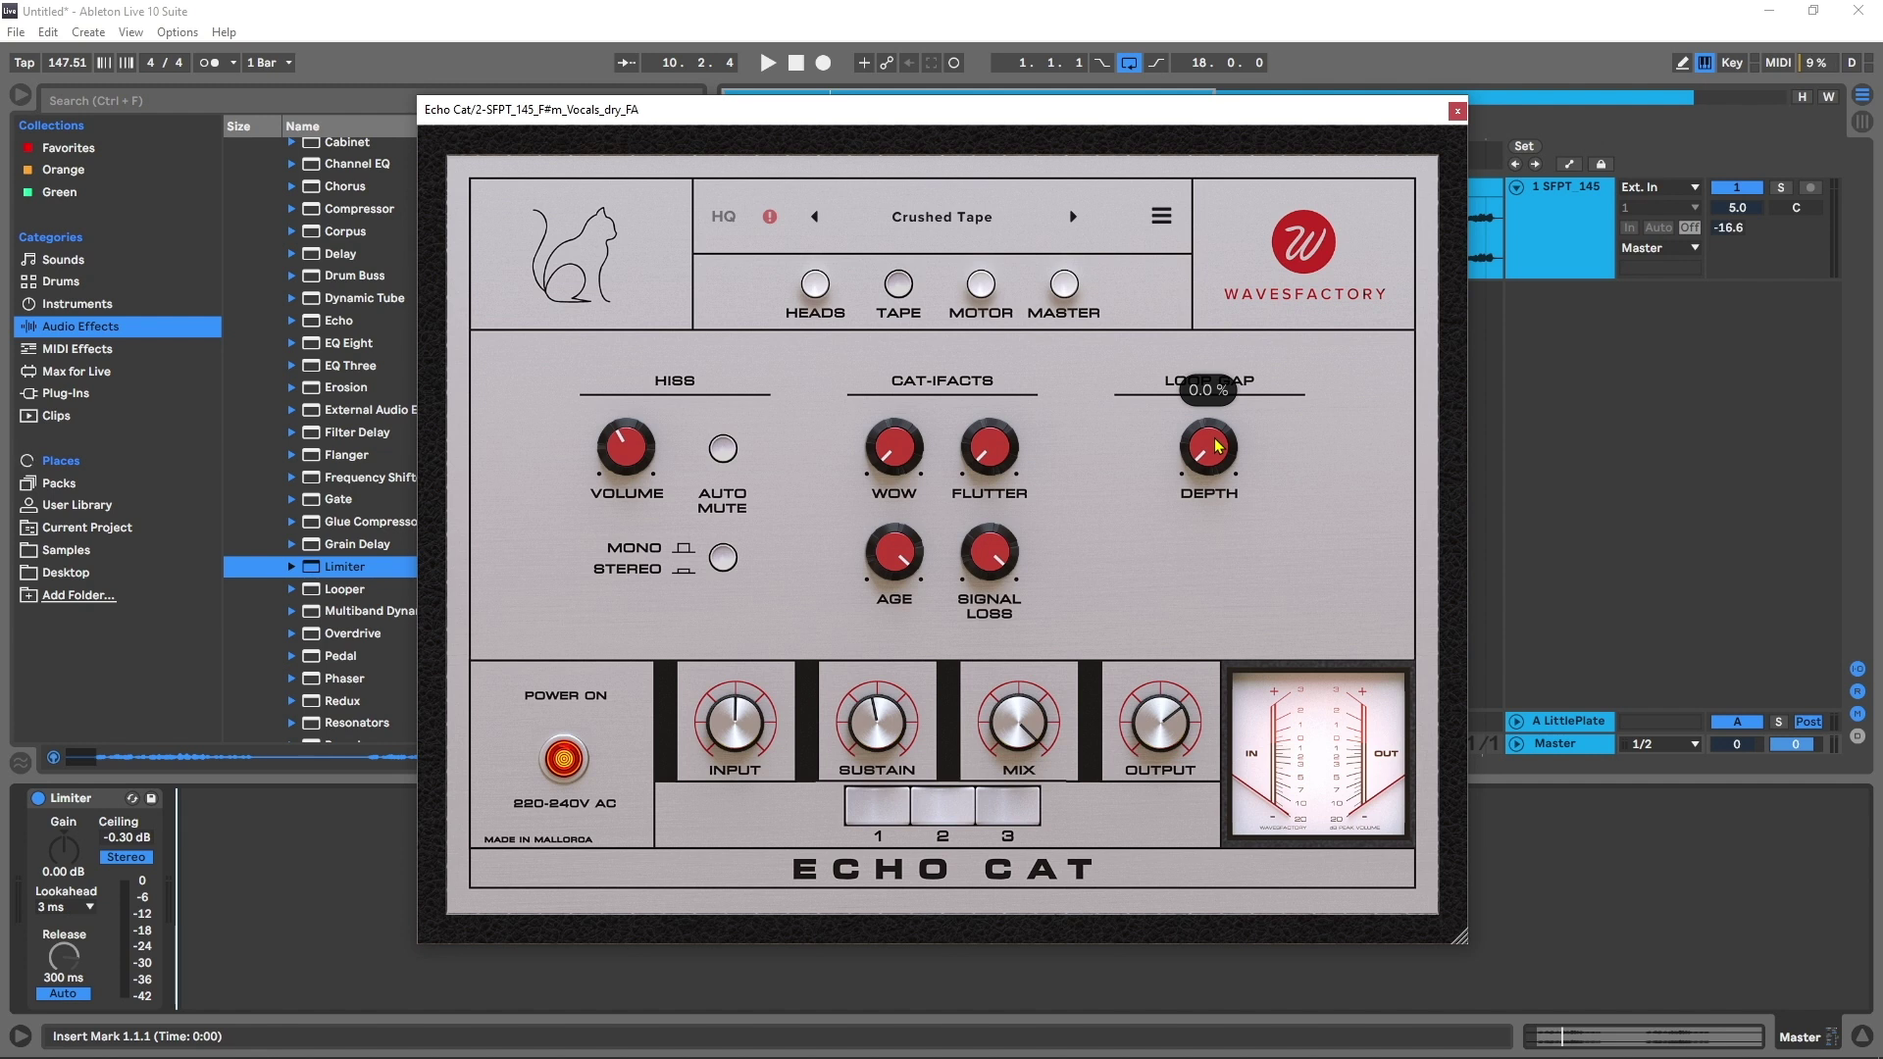
{"action": "mouse_move", "coordinate": [1214, 444]}
{"action": "left_mouse_down"}
{"action": "mouse_move", "coordinate": [1239, 448]}
{"action": "mouse_move", "coordinate": [1239, 429]}
{"action": "left_mouse_up"}
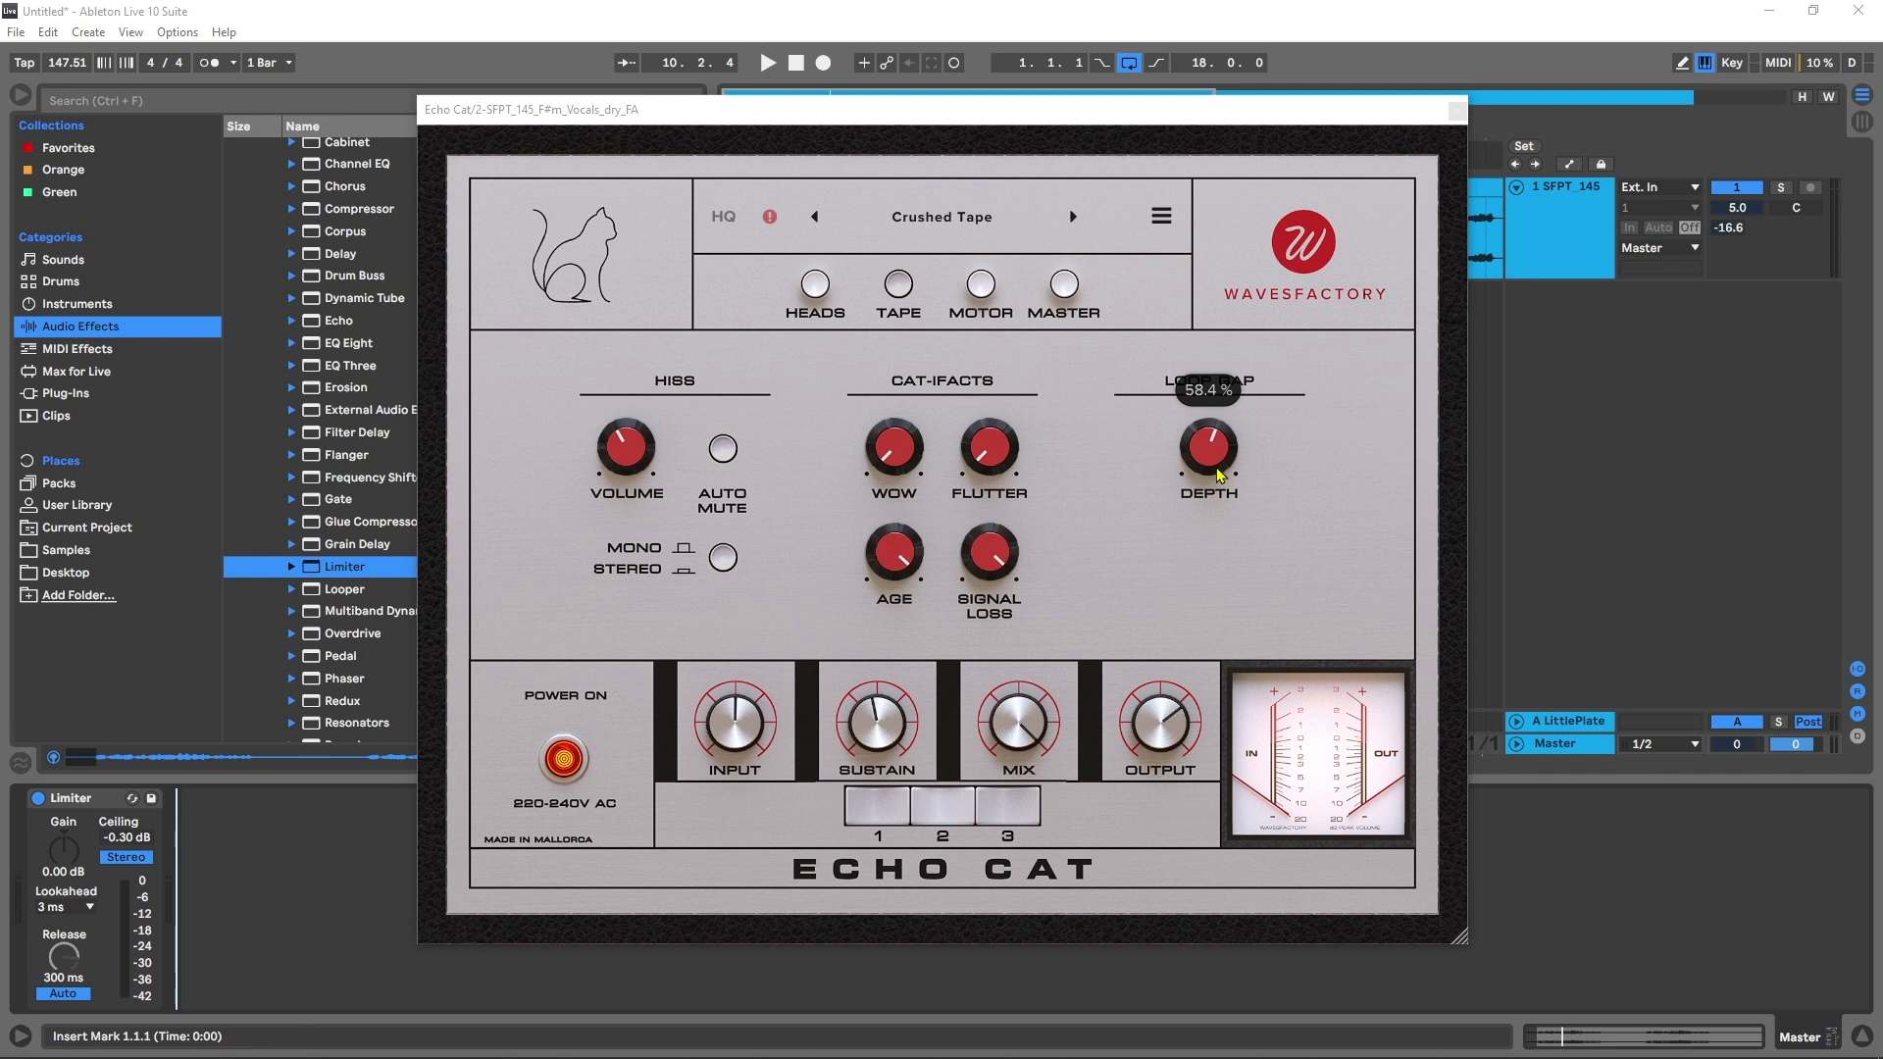
Step: Play the vocal with the motor settings open while raising varispeed Smooth and sweeping Amount to maximum and partway back
{"action": "left_click", "coordinate": [981, 285]}
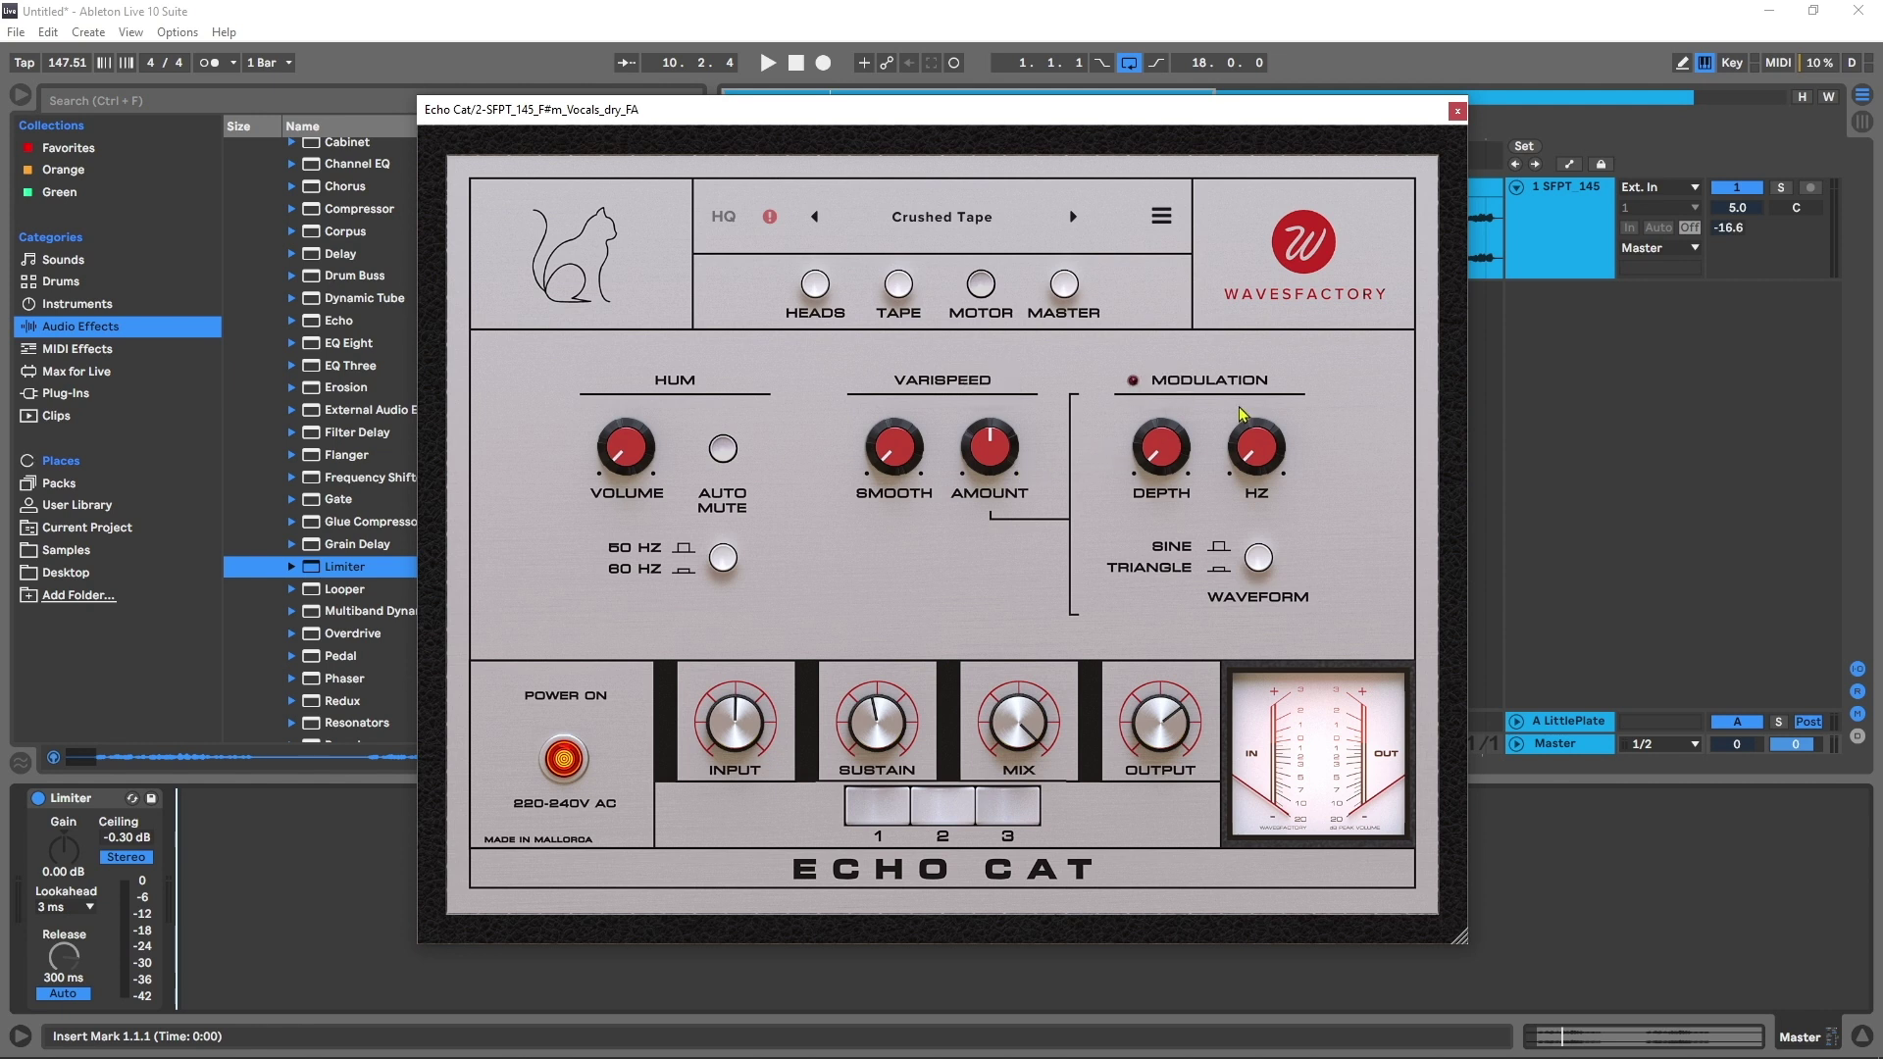
{"action": "key", "text": "space"}
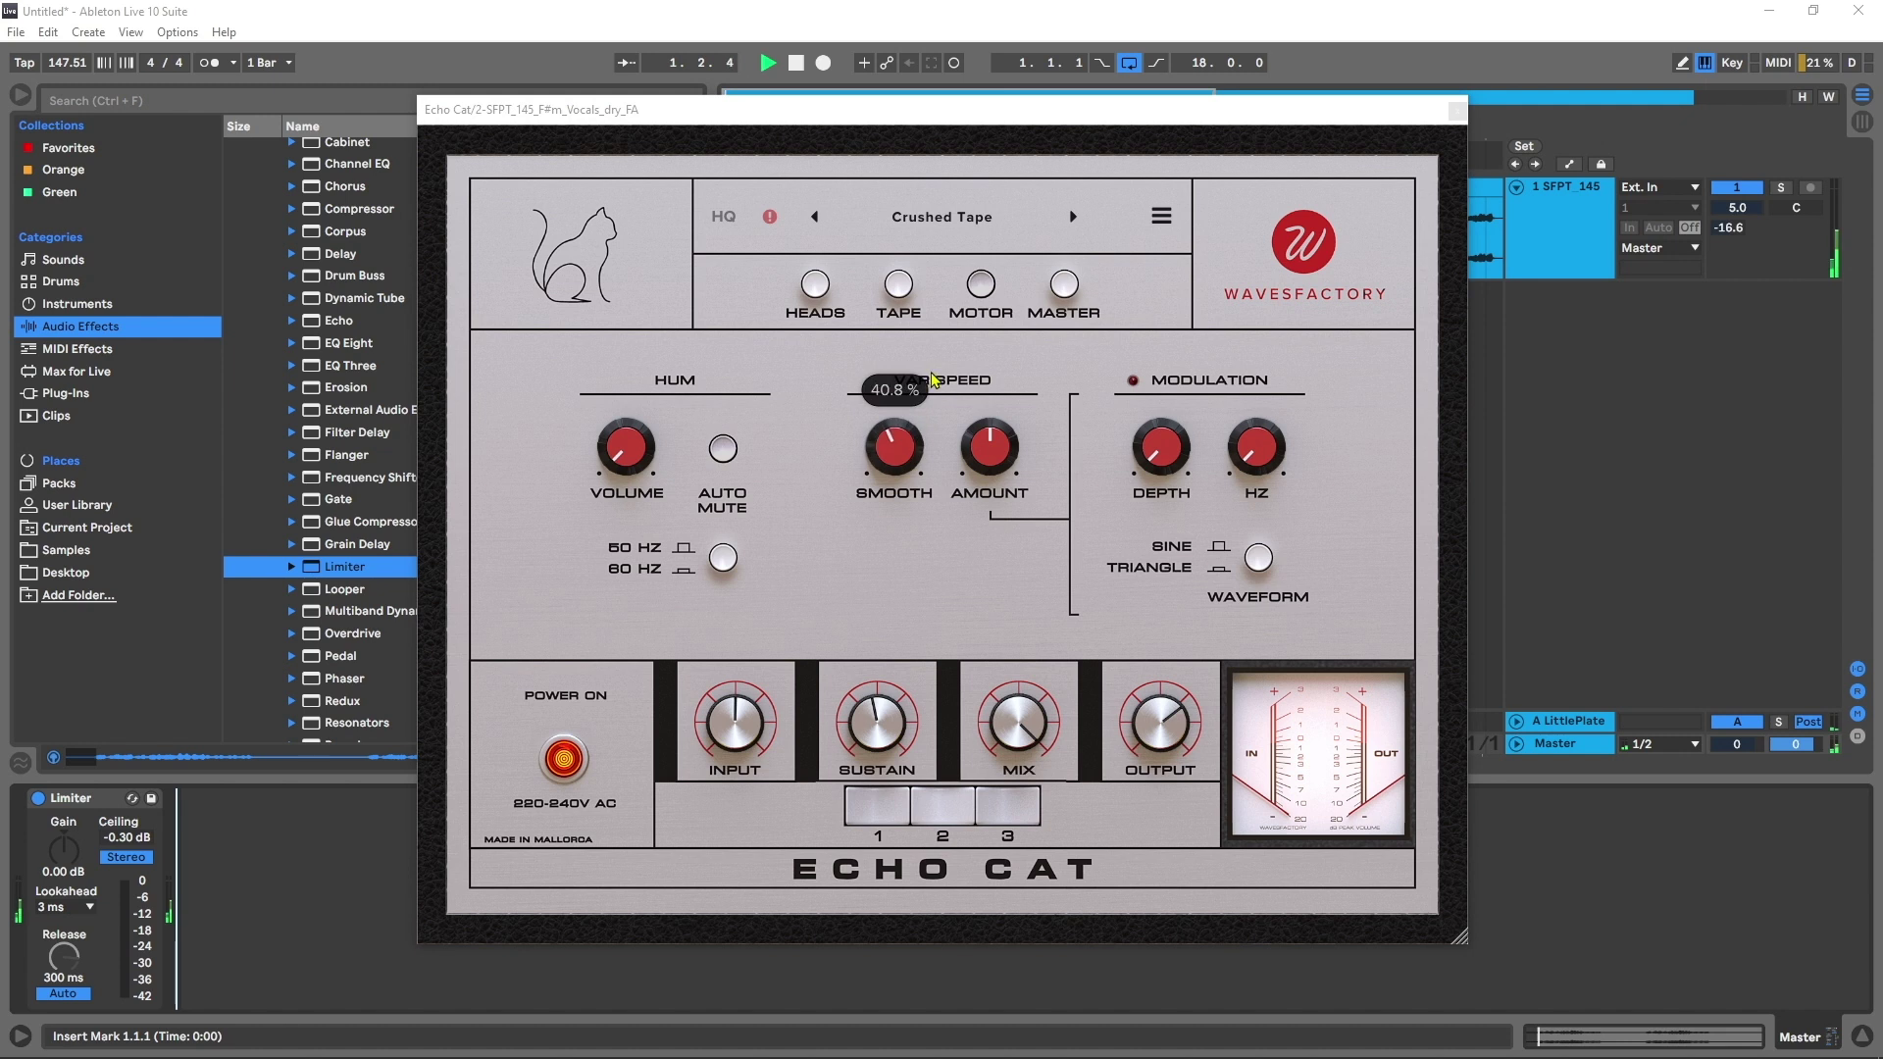
{"action": "left_click_drag", "start_coordinate": [966, 297], "coordinate": [976, 286]}
{"action": "left_click_drag", "start_coordinate": [992, 447], "coordinate": [1079, 340]}
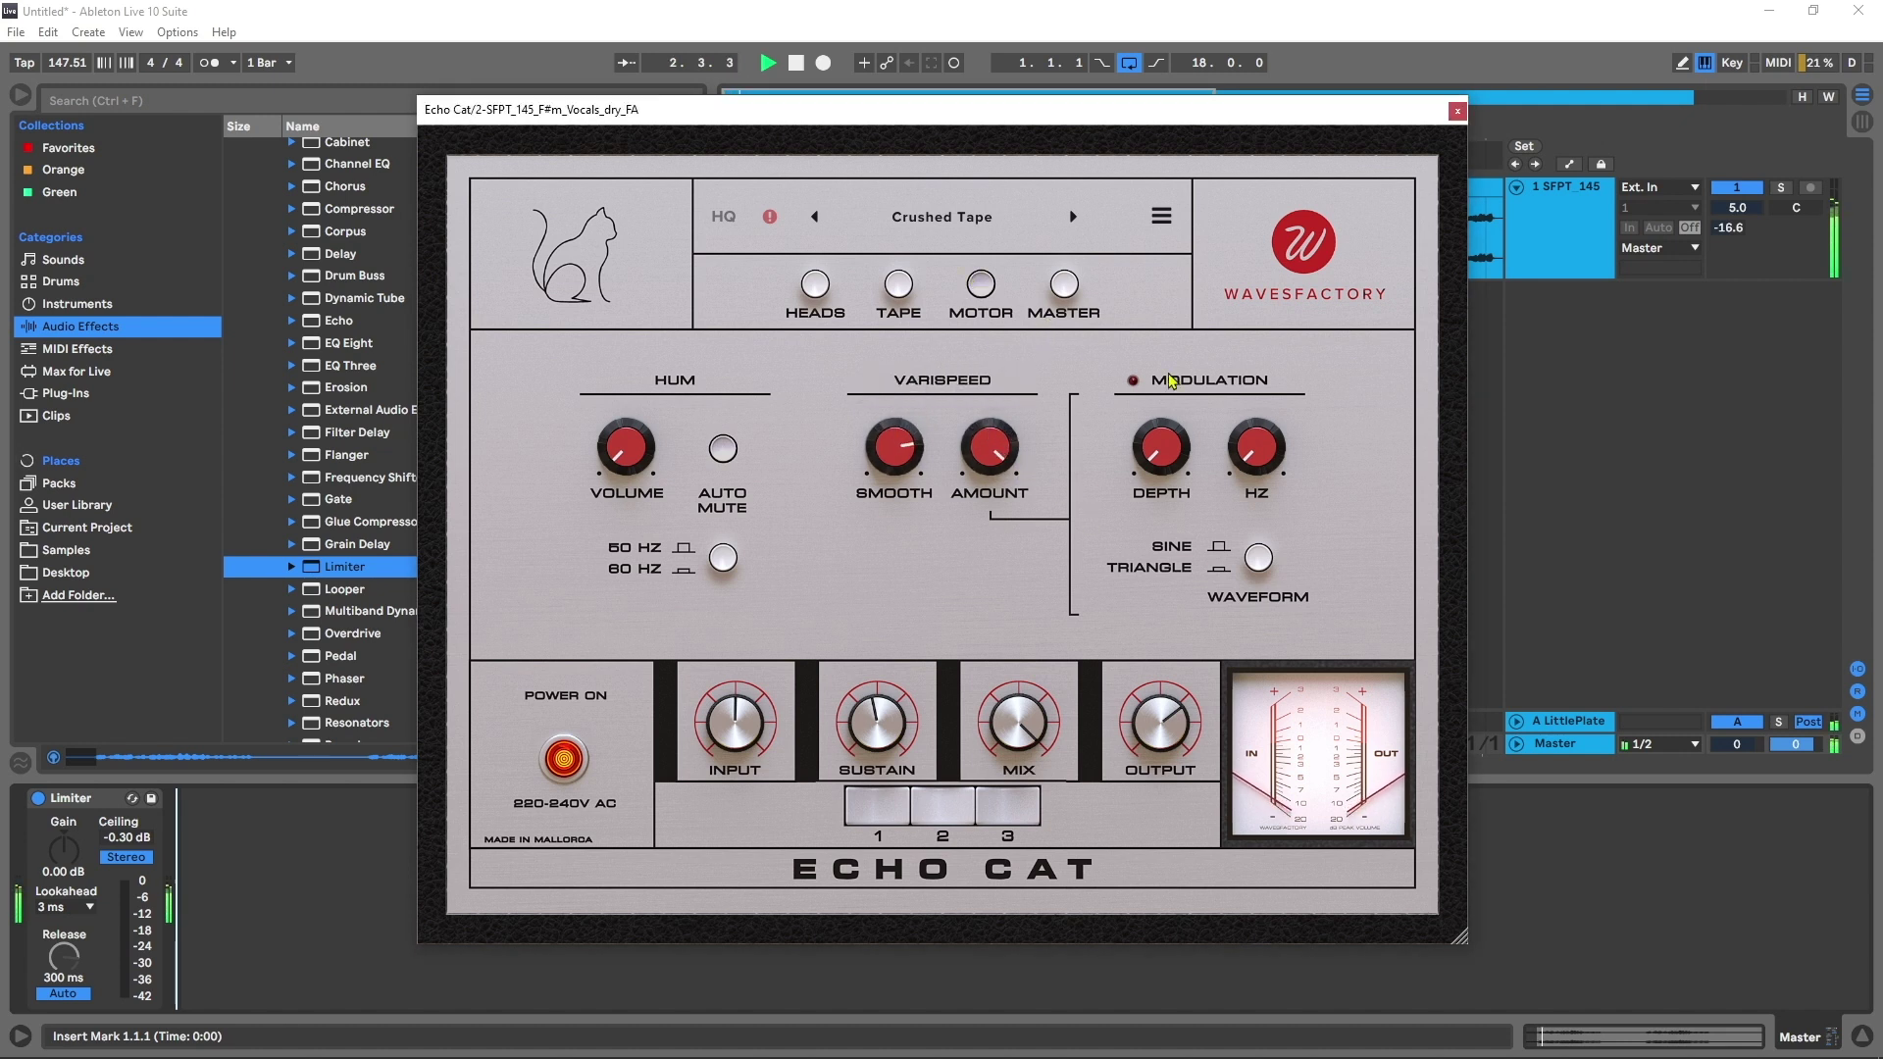
{"action": "mouse_move", "coordinate": [989, 440]}
{"action": "left_mouse_down"}
{"action": "mouse_move", "coordinate": [969, 721]}
{"action": "mouse_move", "coordinate": [950, 603]}
{"action": "mouse_move", "coordinate": [972, 428]}
{"action": "mouse_move", "coordinate": [1002, 439]}
{"action": "mouse_move", "coordinate": [999, 496]}
{"action": "mouse_move", "coordinate": [1015, 453]}
{"action": "mouse_move", "coordinate": [976, 451]}
{"action": "left_mouse_up"}
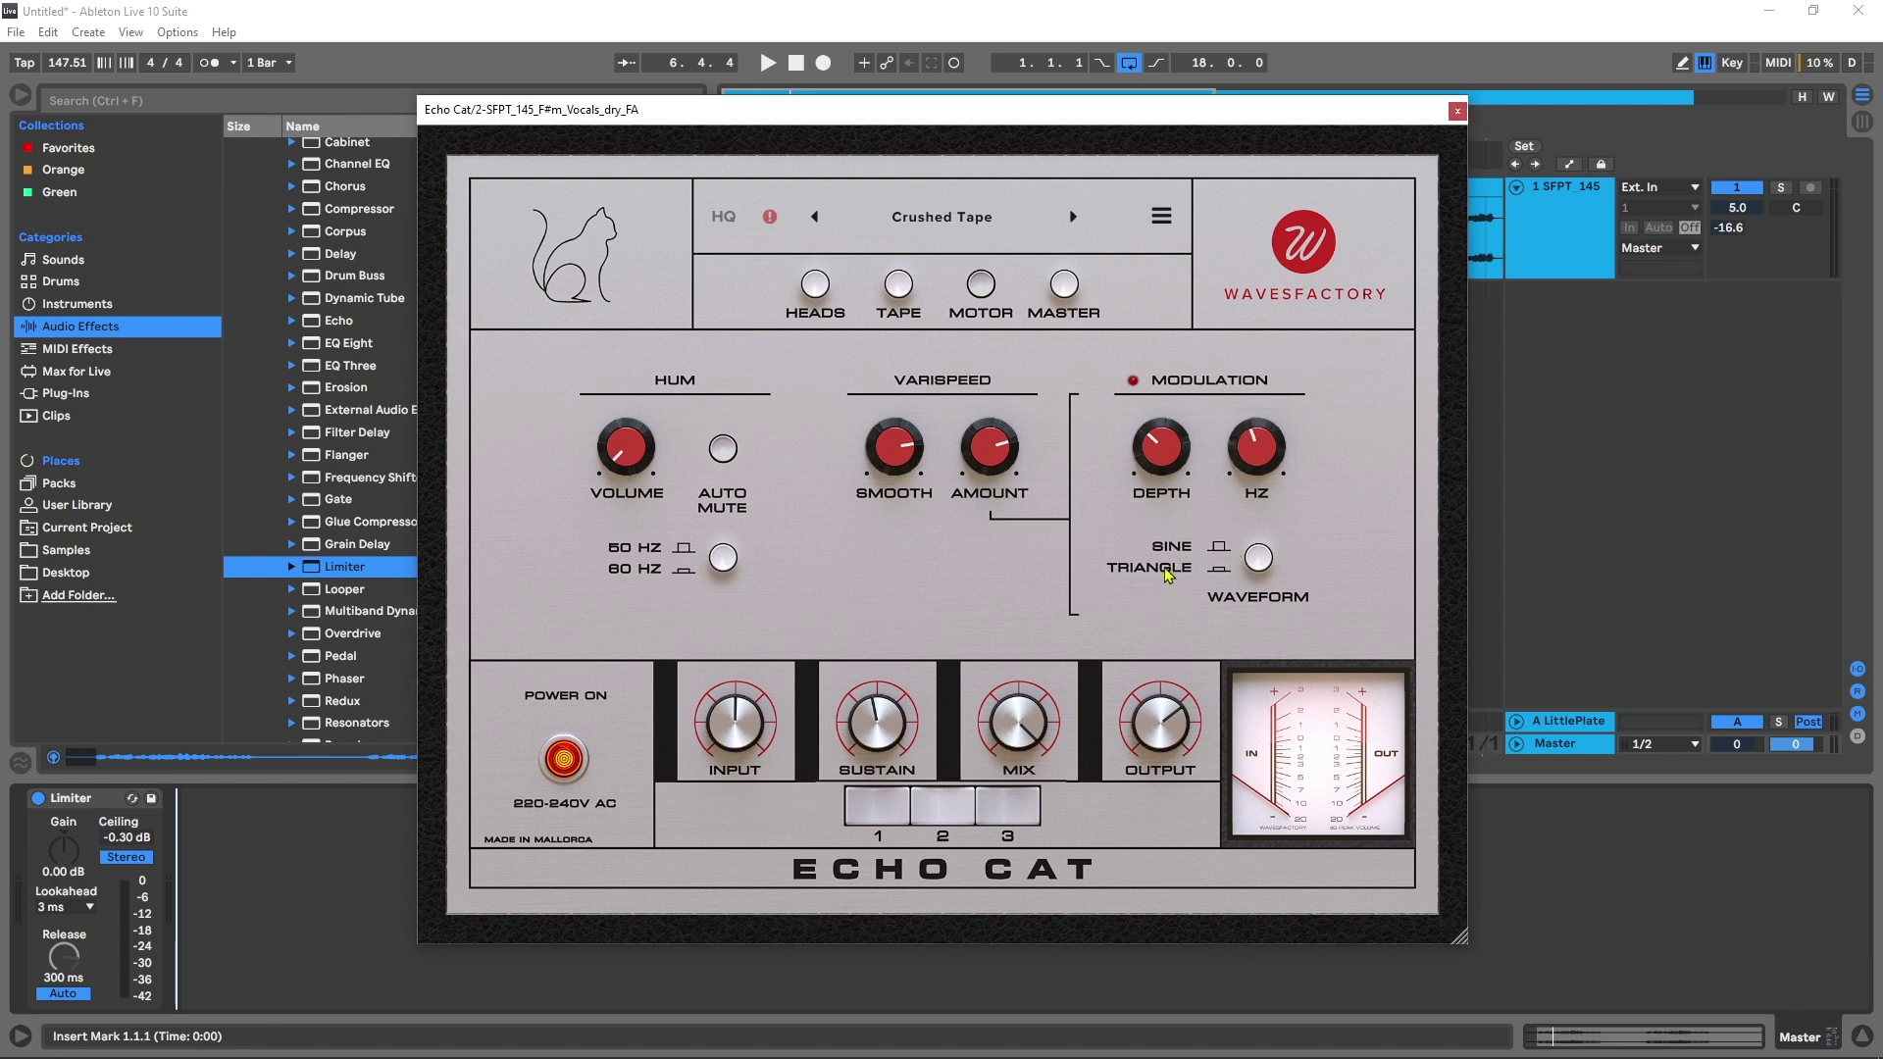
Step: Raise the motor's modulation Depth close to maximum and set its rate to about 7.5 Hz
{"action": "left_click_drag", "start_coordinate": [1232, 463], "coordinate": [1290, 438]}
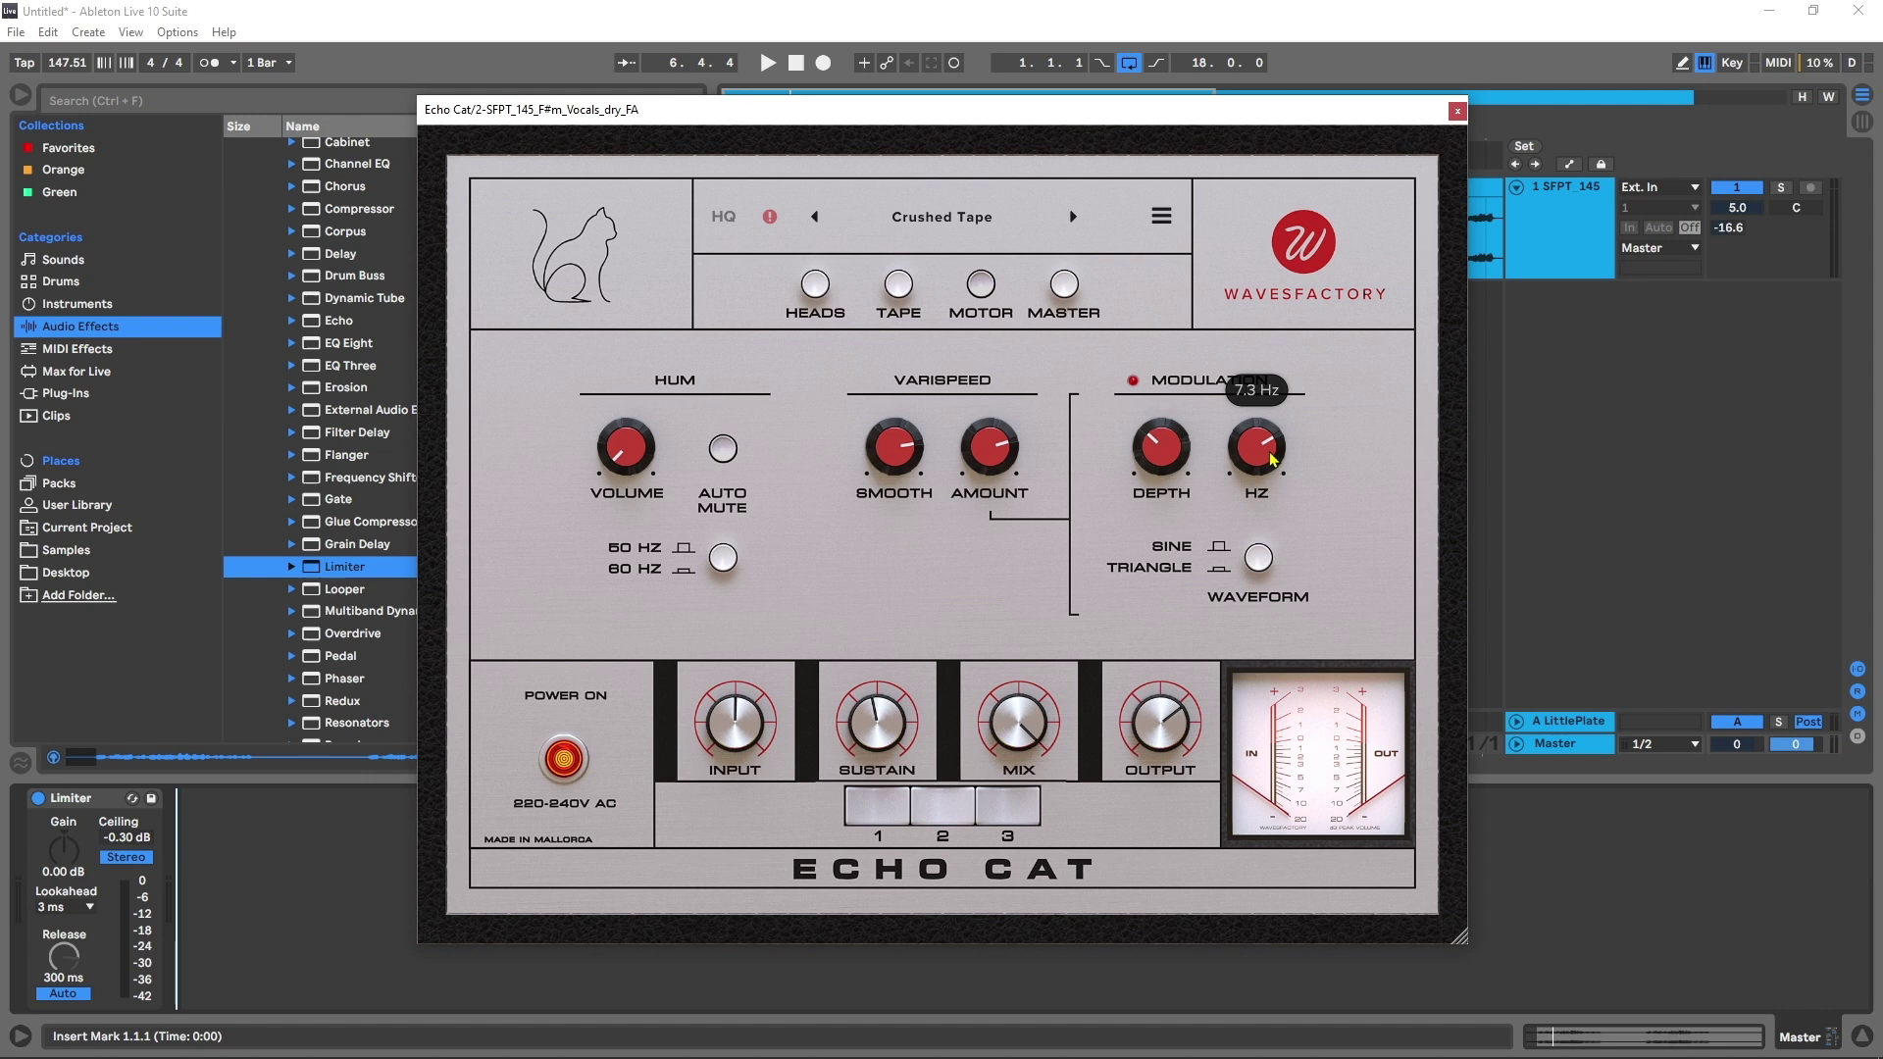
{"action": "left_click_drag", "start_coordinate": [1161, 446], "coordinate": [1226, 331]}
{"action": "left_click_drag", "start_coordinate": [1176, 448], "coordinate": [1269, 447]}
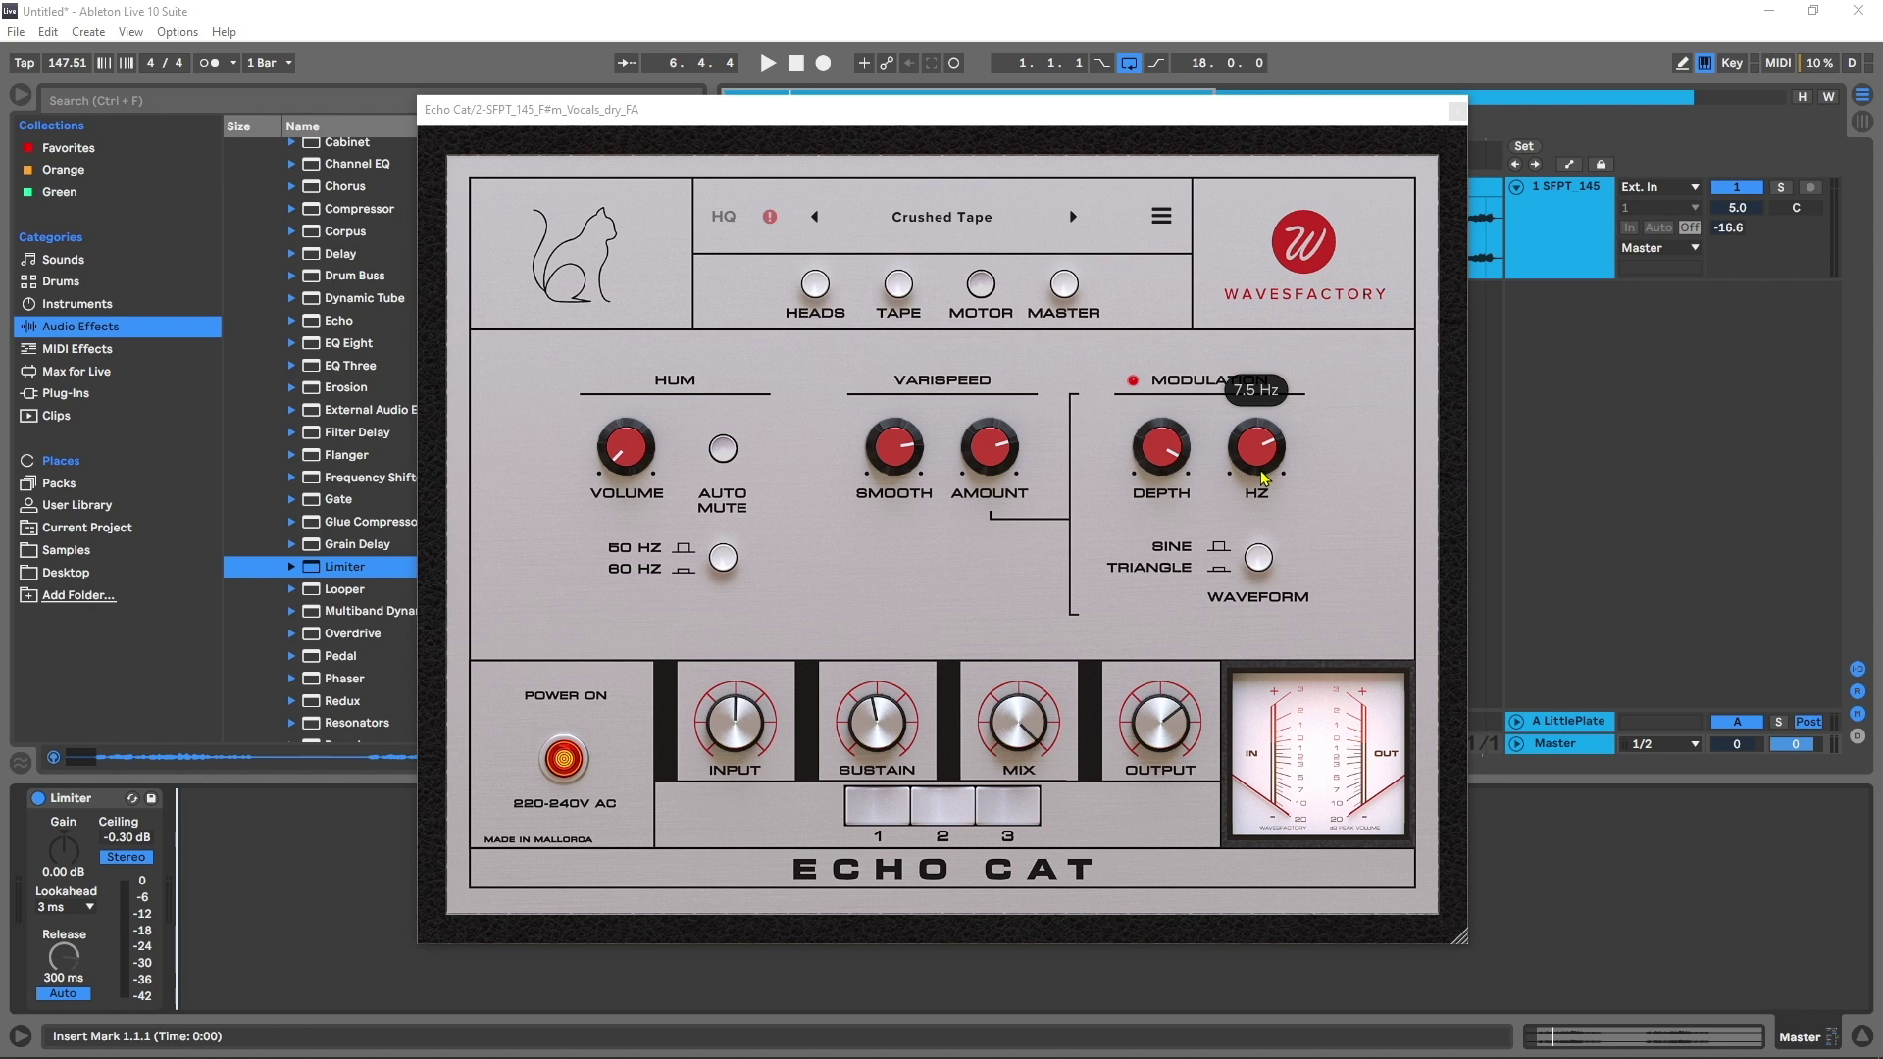
Step: Play the vocal and sweep the modulation rate between about 3.4 and 9.3 Hz while varying the modulation Depth
{"action": "key", "text": "space"}
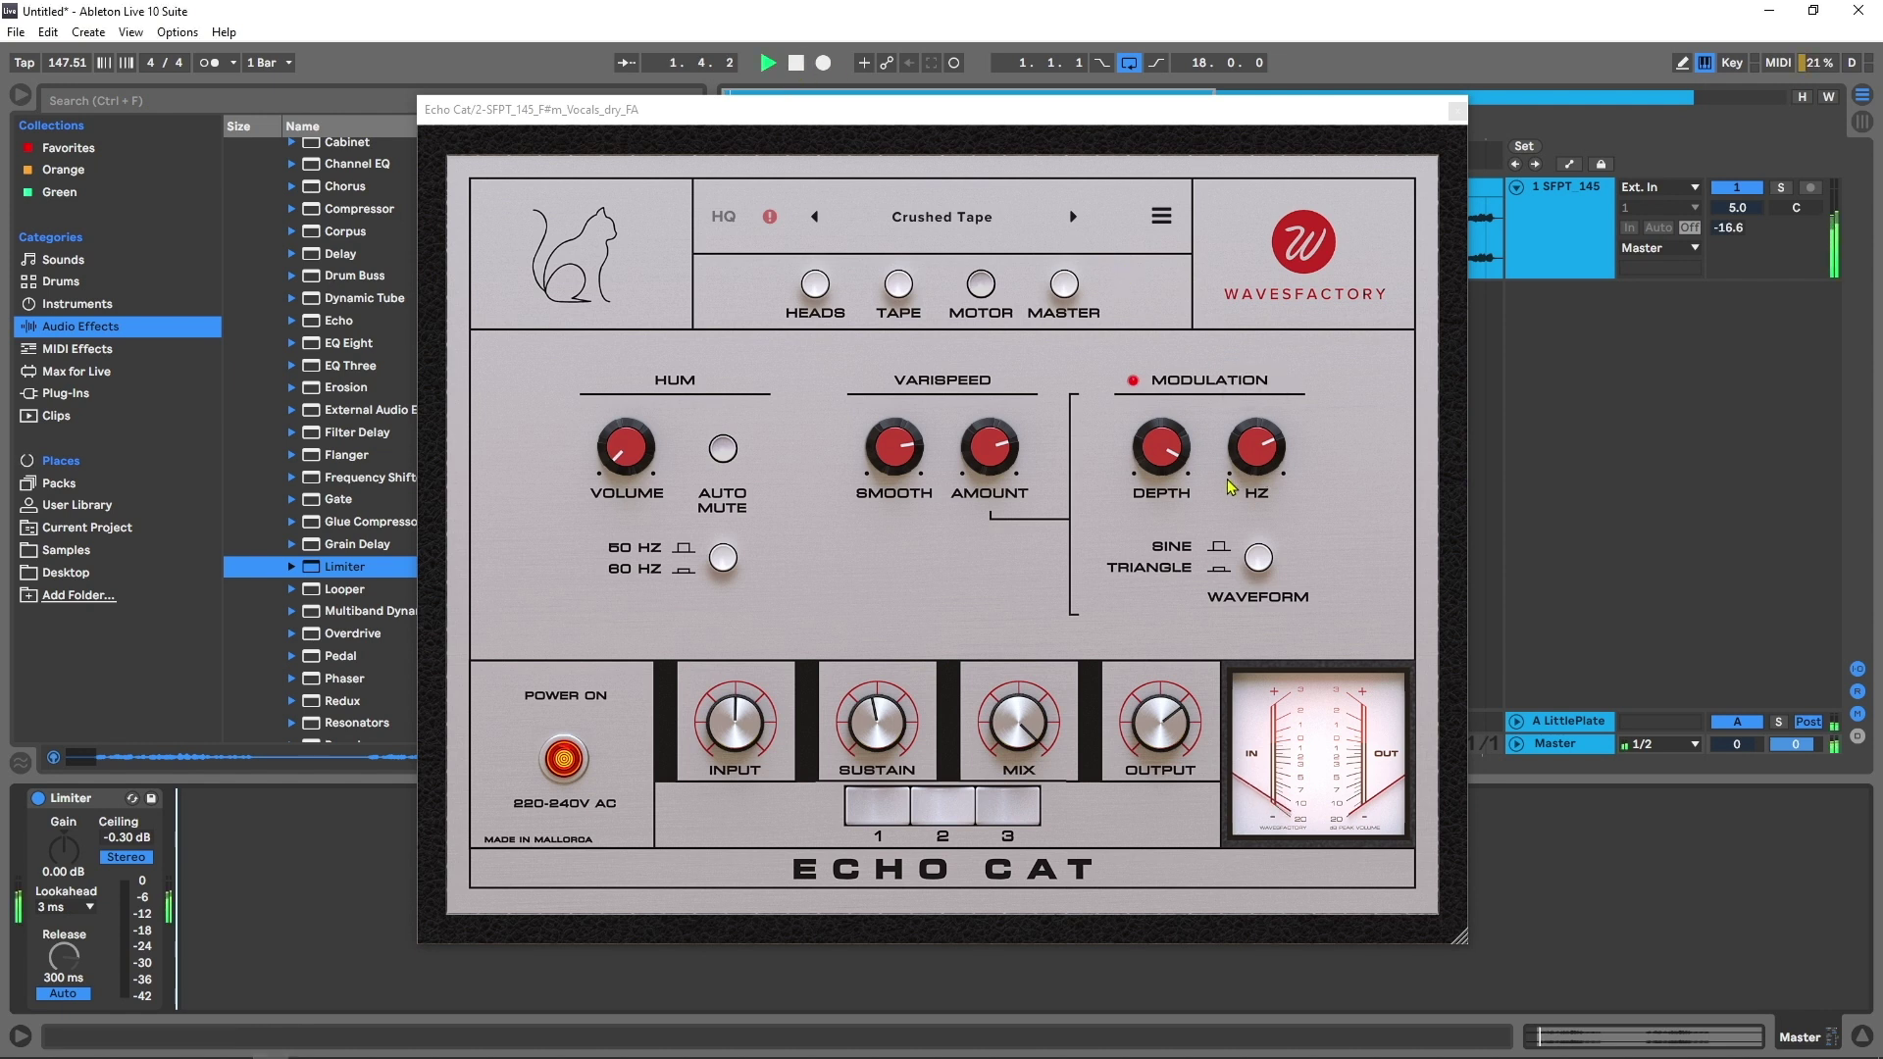
{"action": "left_click_drag", "start_coordinate": [1256, 449], "coordinate": [1214, 542]}
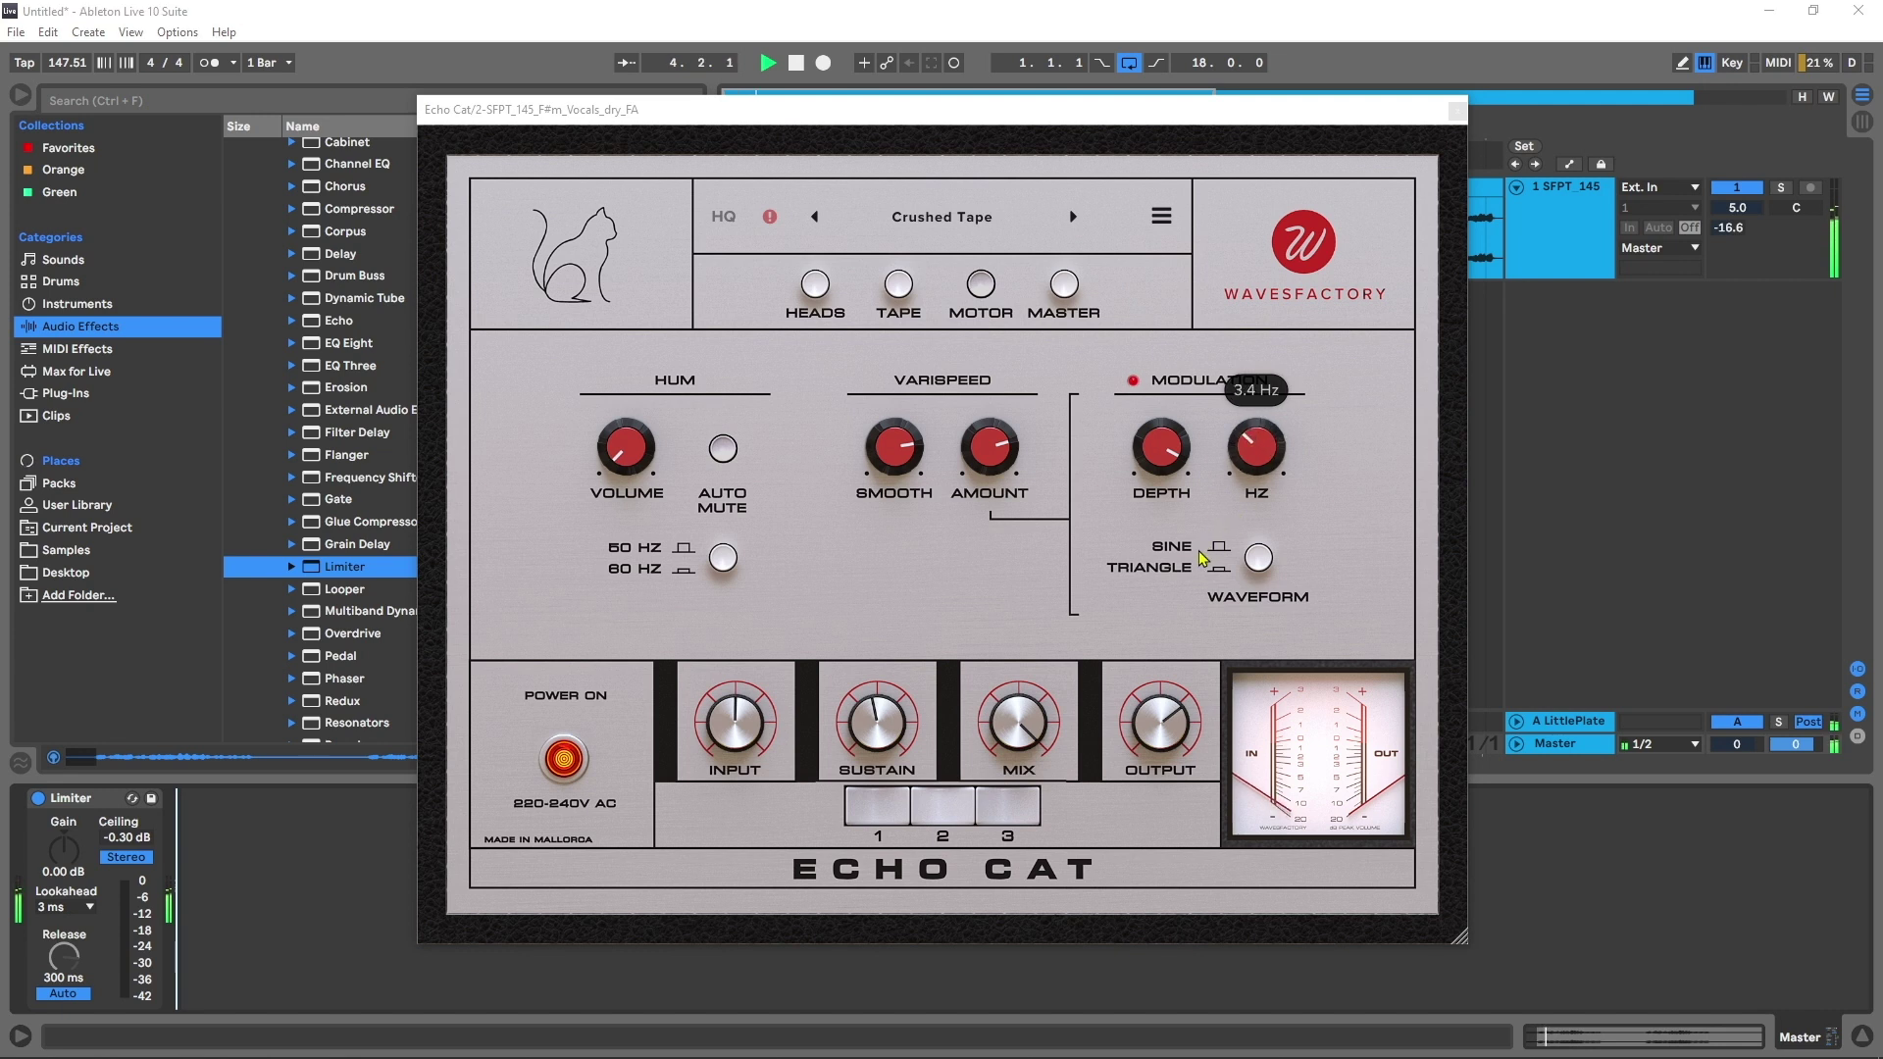
{"action": "left_click", "coordinate": [1187, 452]}
{"action": "left_click_drag", "start_coordinate": [1187, 451], "coordinate": [1118, 517]}
{"action": "mouse_move", "coordinate": [1238, 467]}
{"action": "left_click_drag", "start_coordinate": [1238, 467], "coordinate": [1371, 319]}
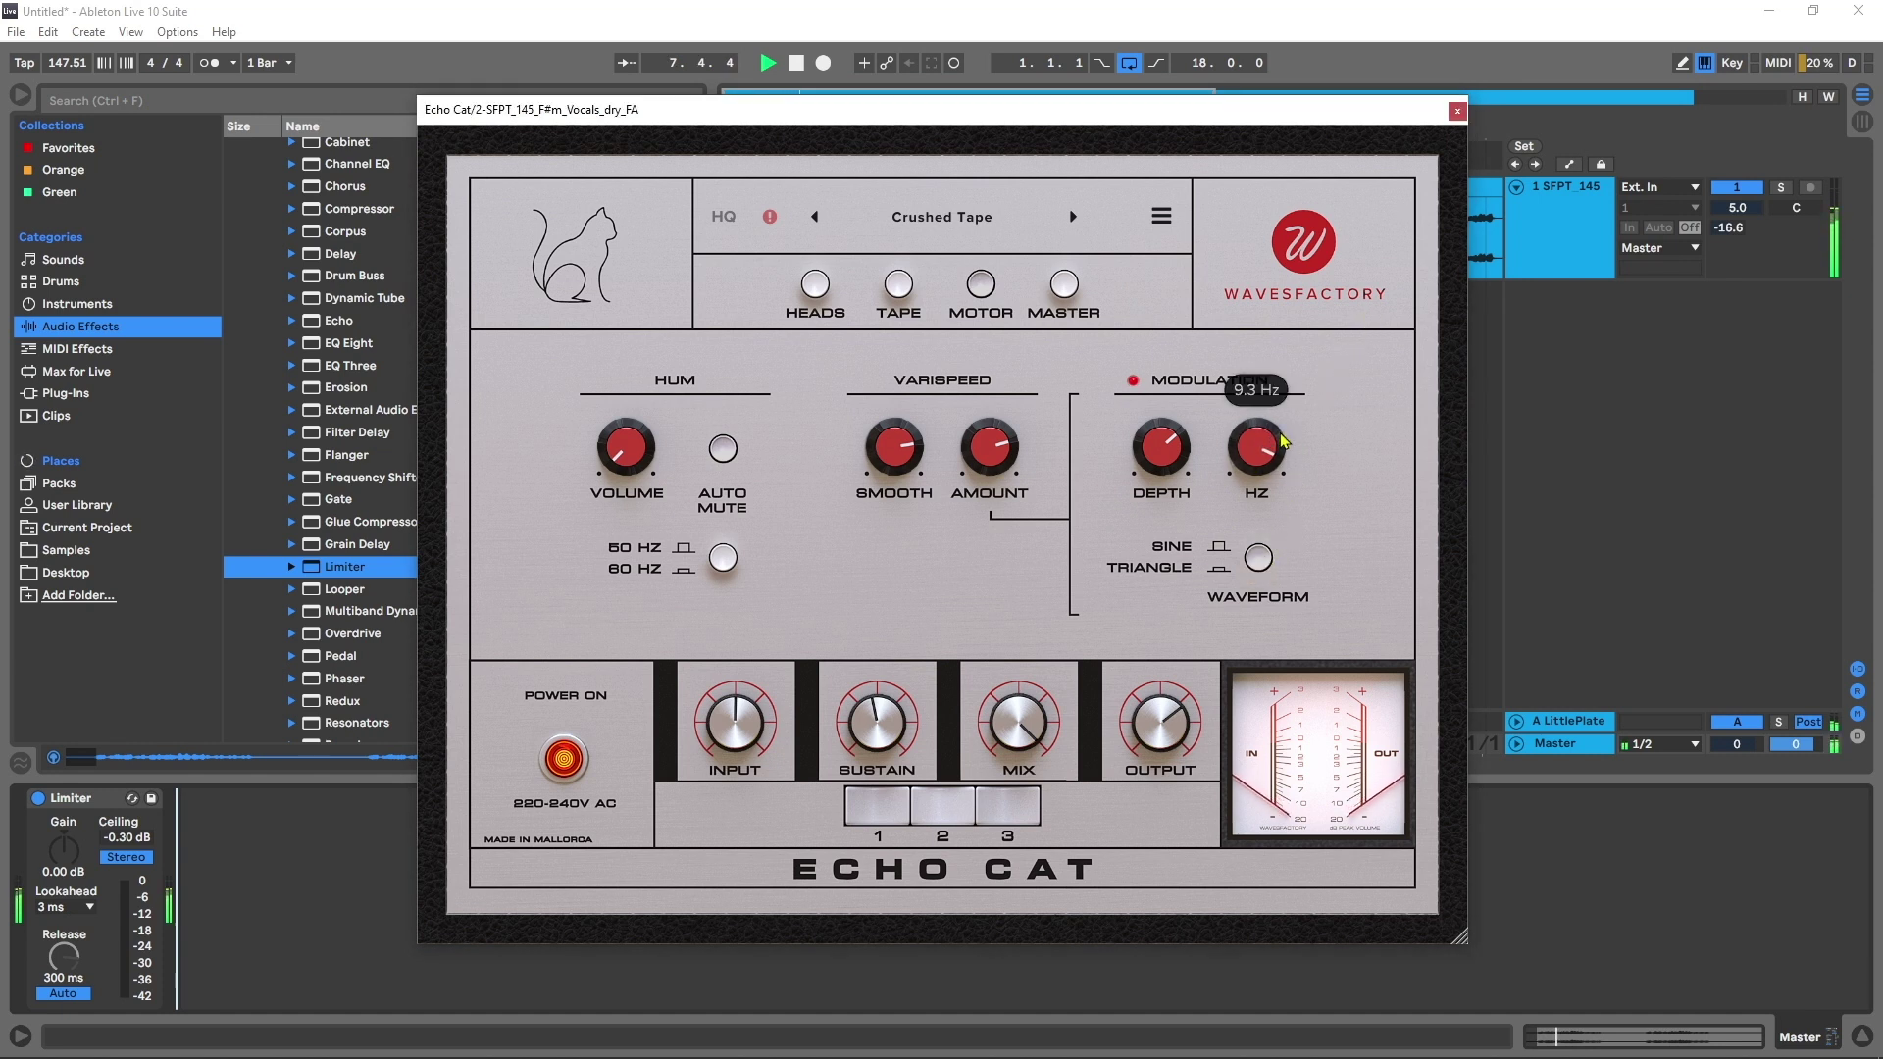
{"action": "left_click_drag", "start_coordinate": [1274, 438], "coordinate": [1216, 387]}
{"action": "mouse_move", "coordinate": [1258, 430]}
Step: During playback, sweep the varispeed Amount and Smooth, ending with Amount below centre and Smooth above halfway
{"action": "left_click_drag", "start_coordinate": [999, 449], "coordinate": [1004, 408]}
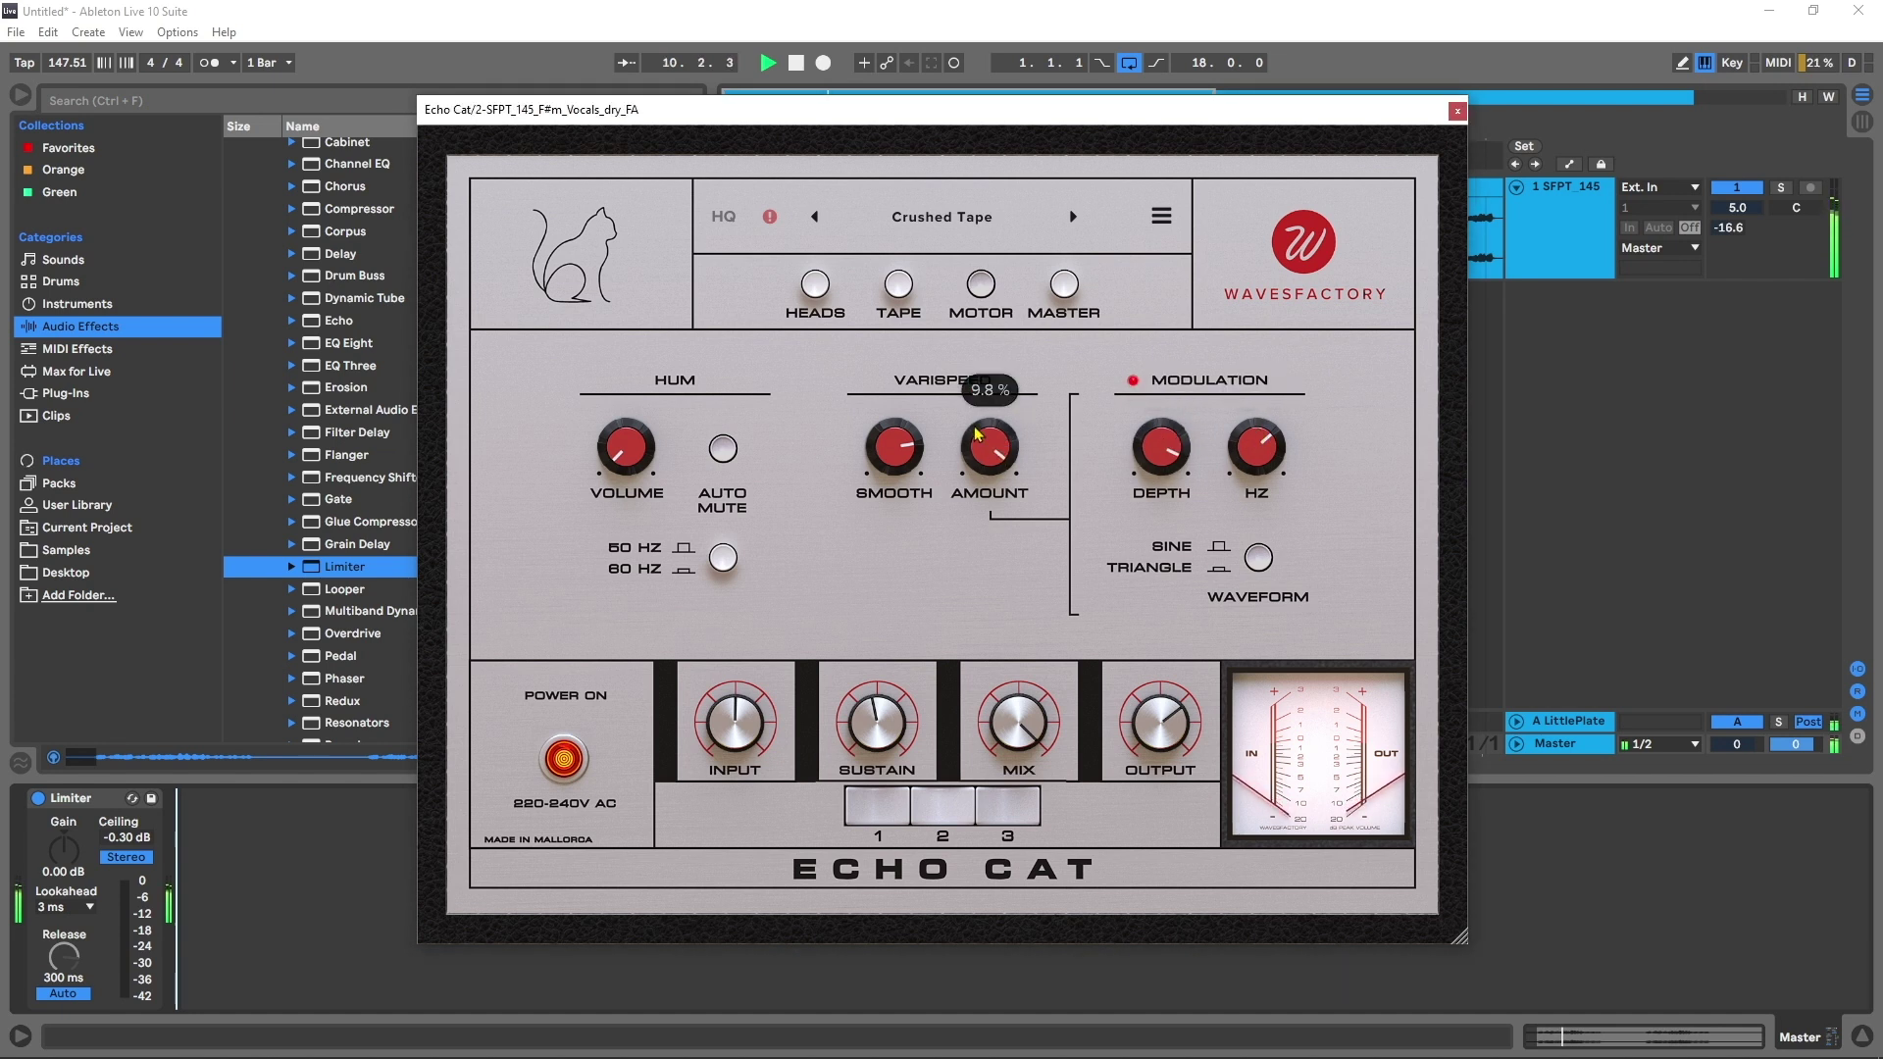
{"action": "left_click_drag", "start_coordinate": [903, 445], "coordinate": [755, 636]}
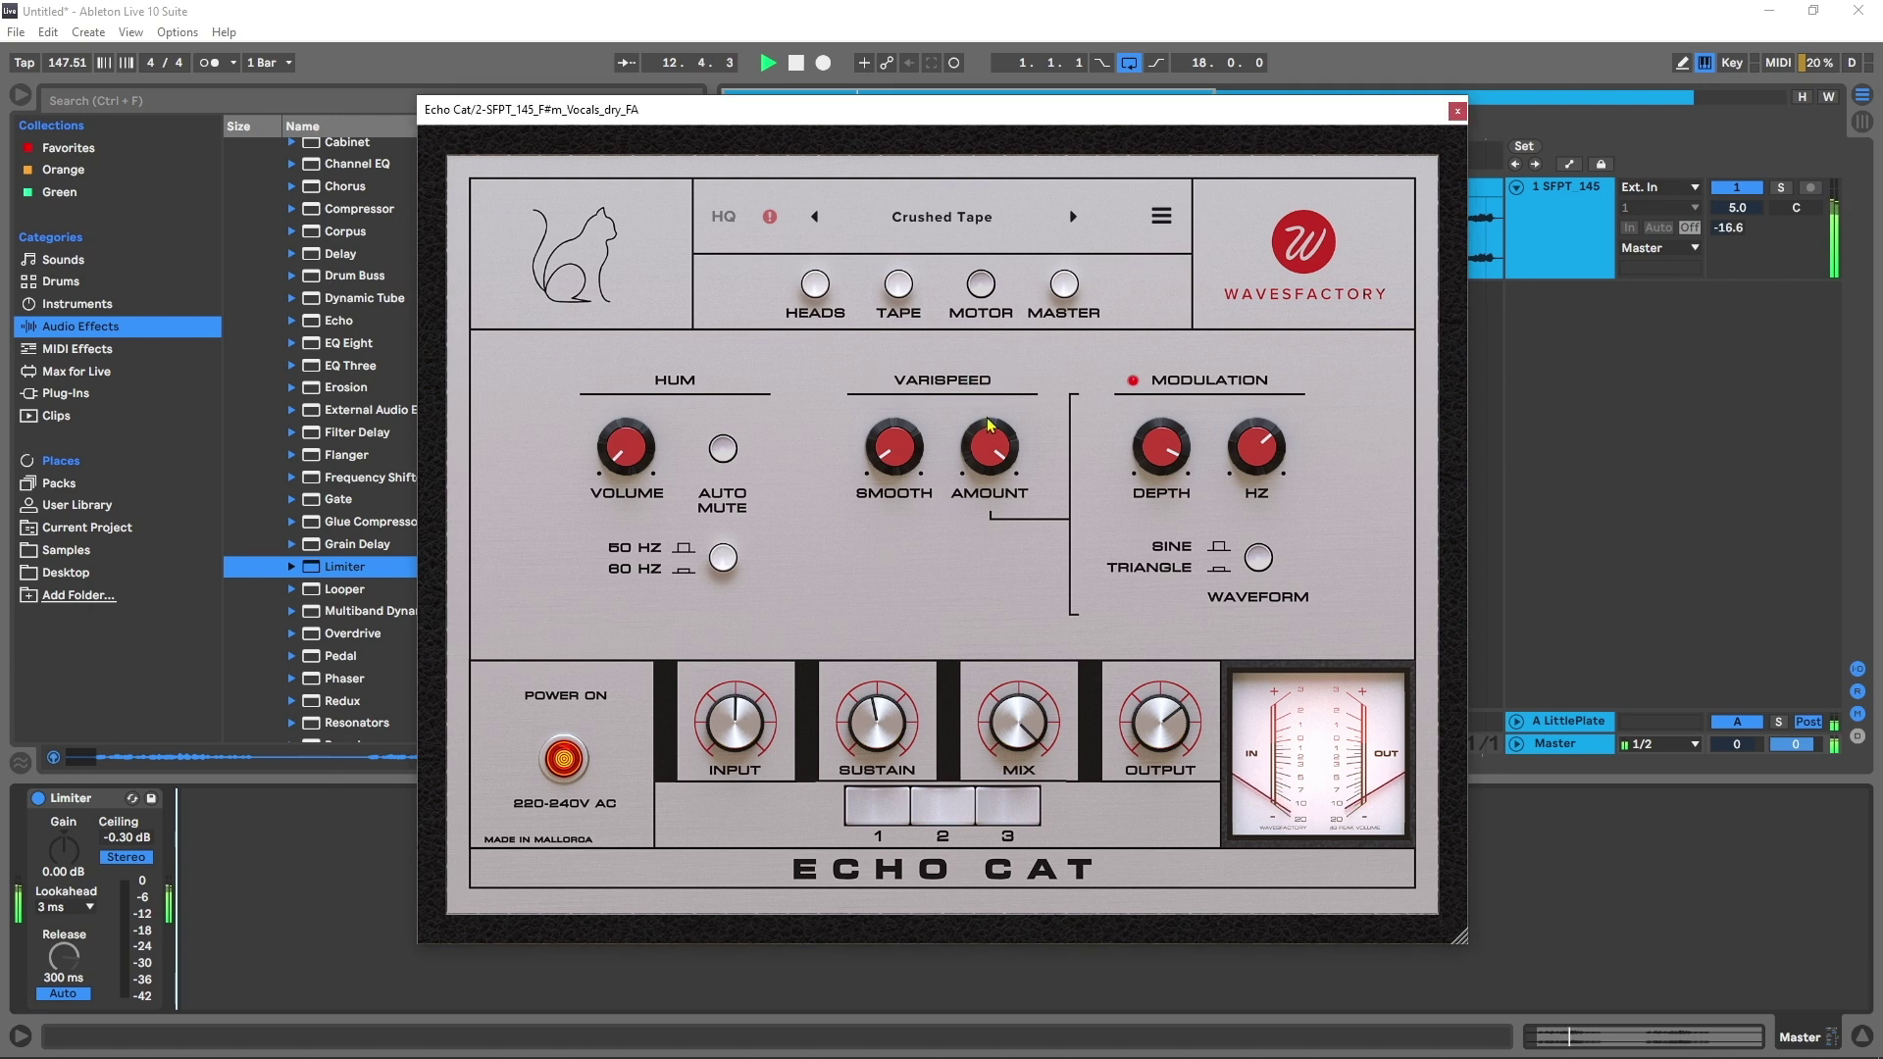
{"action": "left_click_drag", "start_coordinate": [1003, 435], "coordinate": [918, 627]}
{"action": "left_click_drag", "start_coordinate": [902, 459], "coordinate": [965, 277]}
Step: Lower the modulation Depth, raise its rate slightly, and stop playback
{"action": "left_click_drag", "start_coordinate": [1162, 447], "coordinate": [1068, 614]}
{"action": "mouse_move", "coordinate": [1241, 471]}
{"action": "left_click_drag", "start_coordinate": [1241, 471], "coordinate": [1248, 451]}
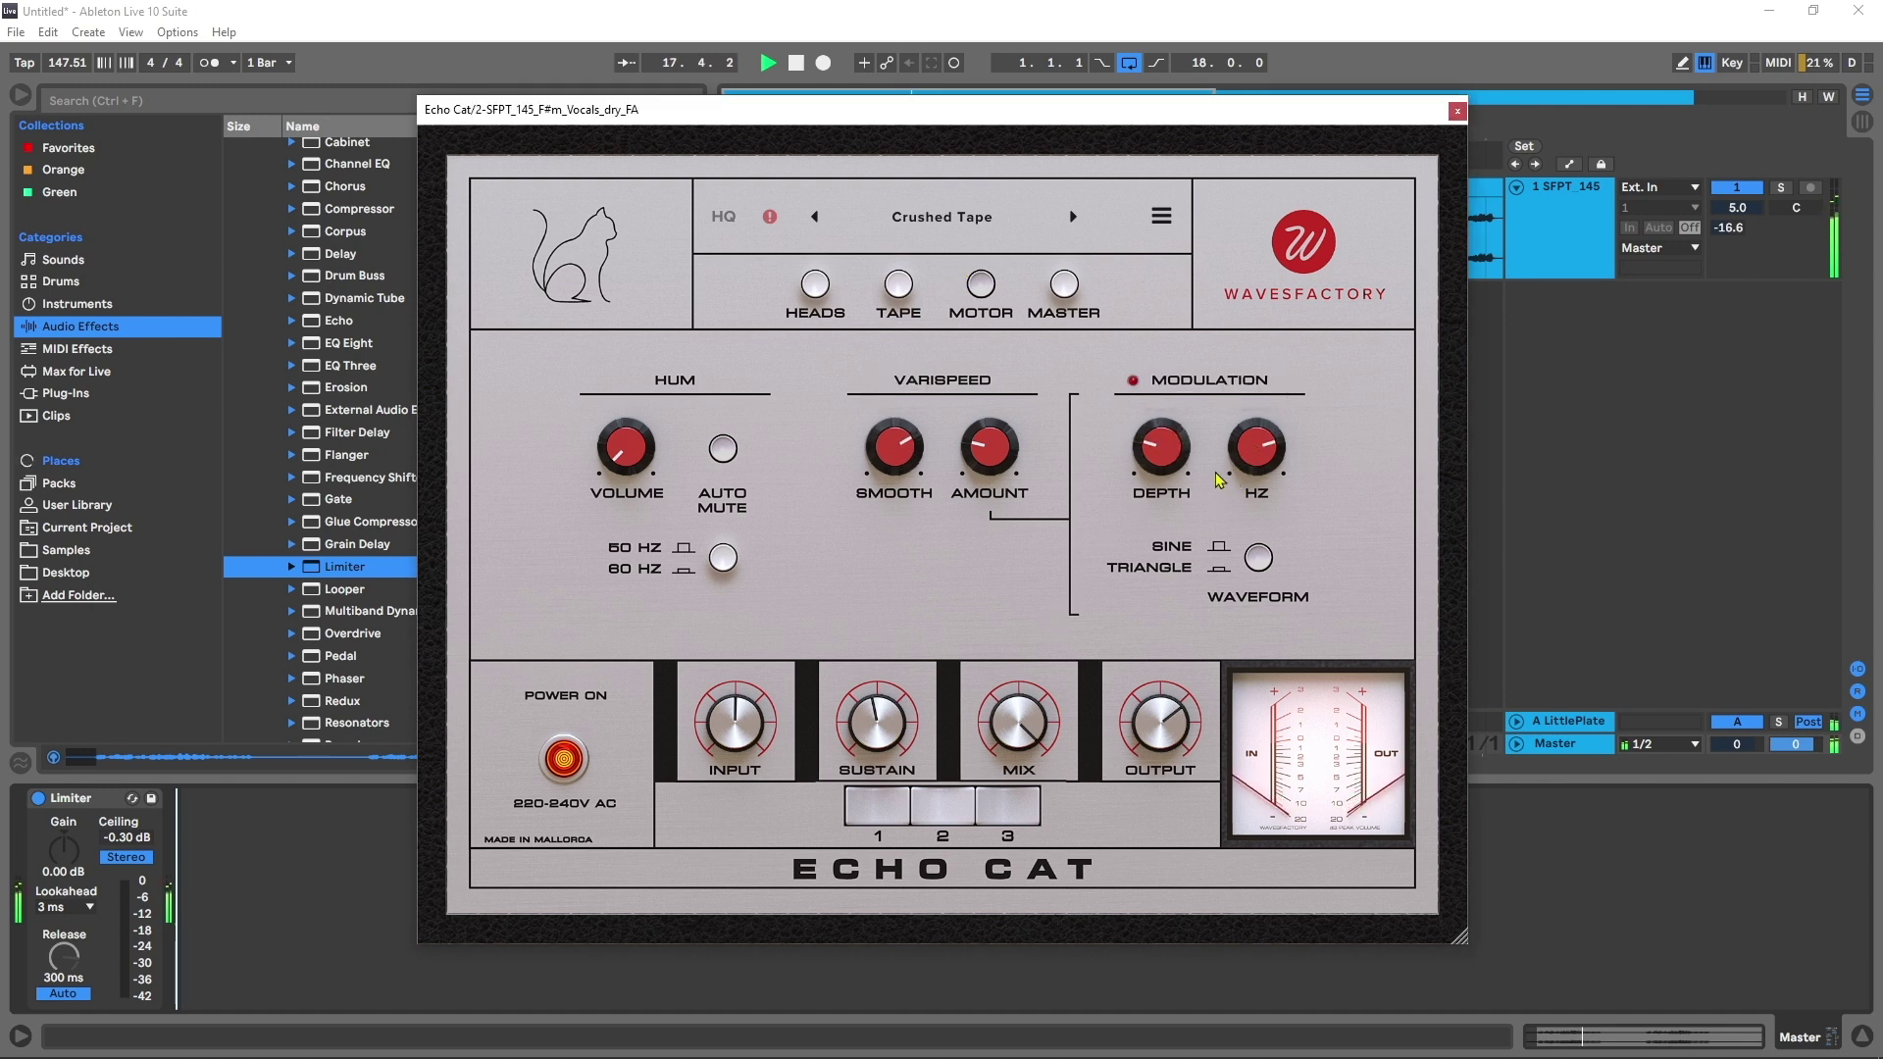
{"action": "left_click", "coordinate": [798, 65]}
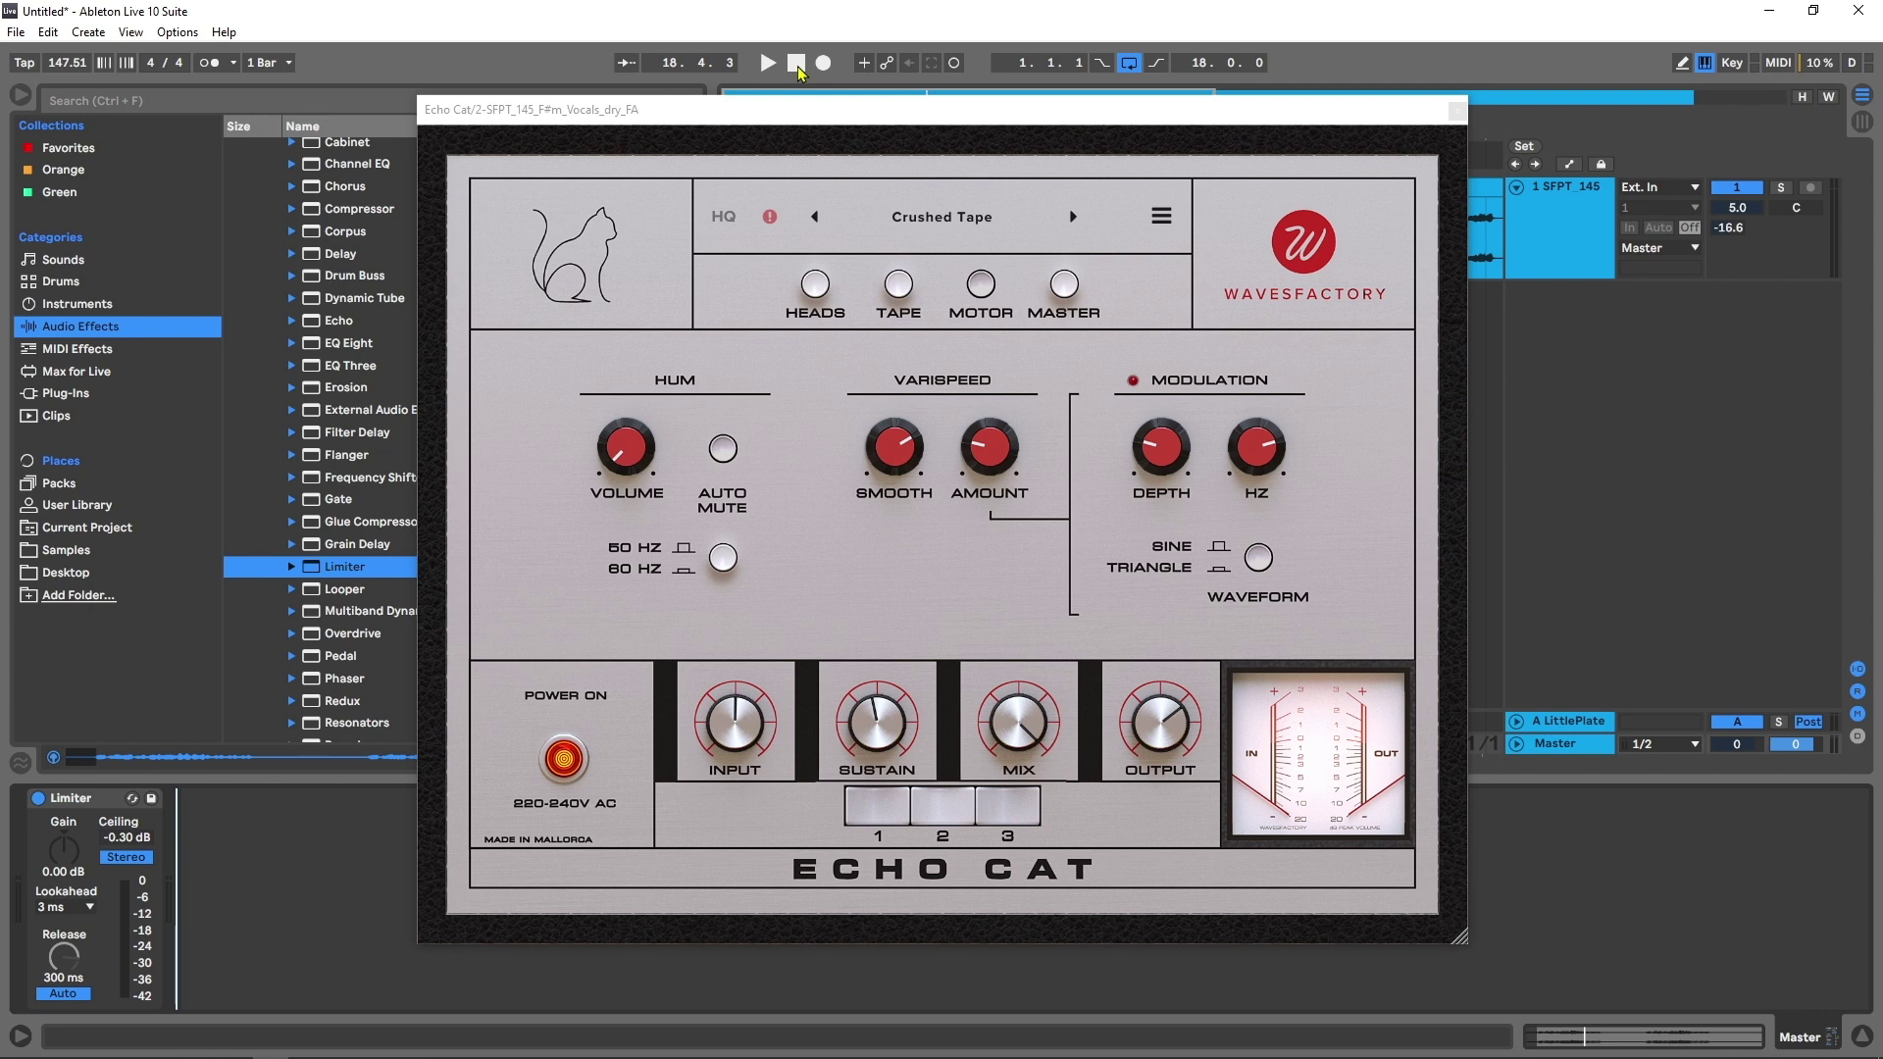
Step: Raise the motor's Hum Volume to about -31 dB and compare the hum with Auto Mute on and off
{"action": "mouse_move", "coordinate": [636, 462]}
{"action": "left_click_drag", "start_coordinate": [638, 461], "coordinate": [672, 319]}
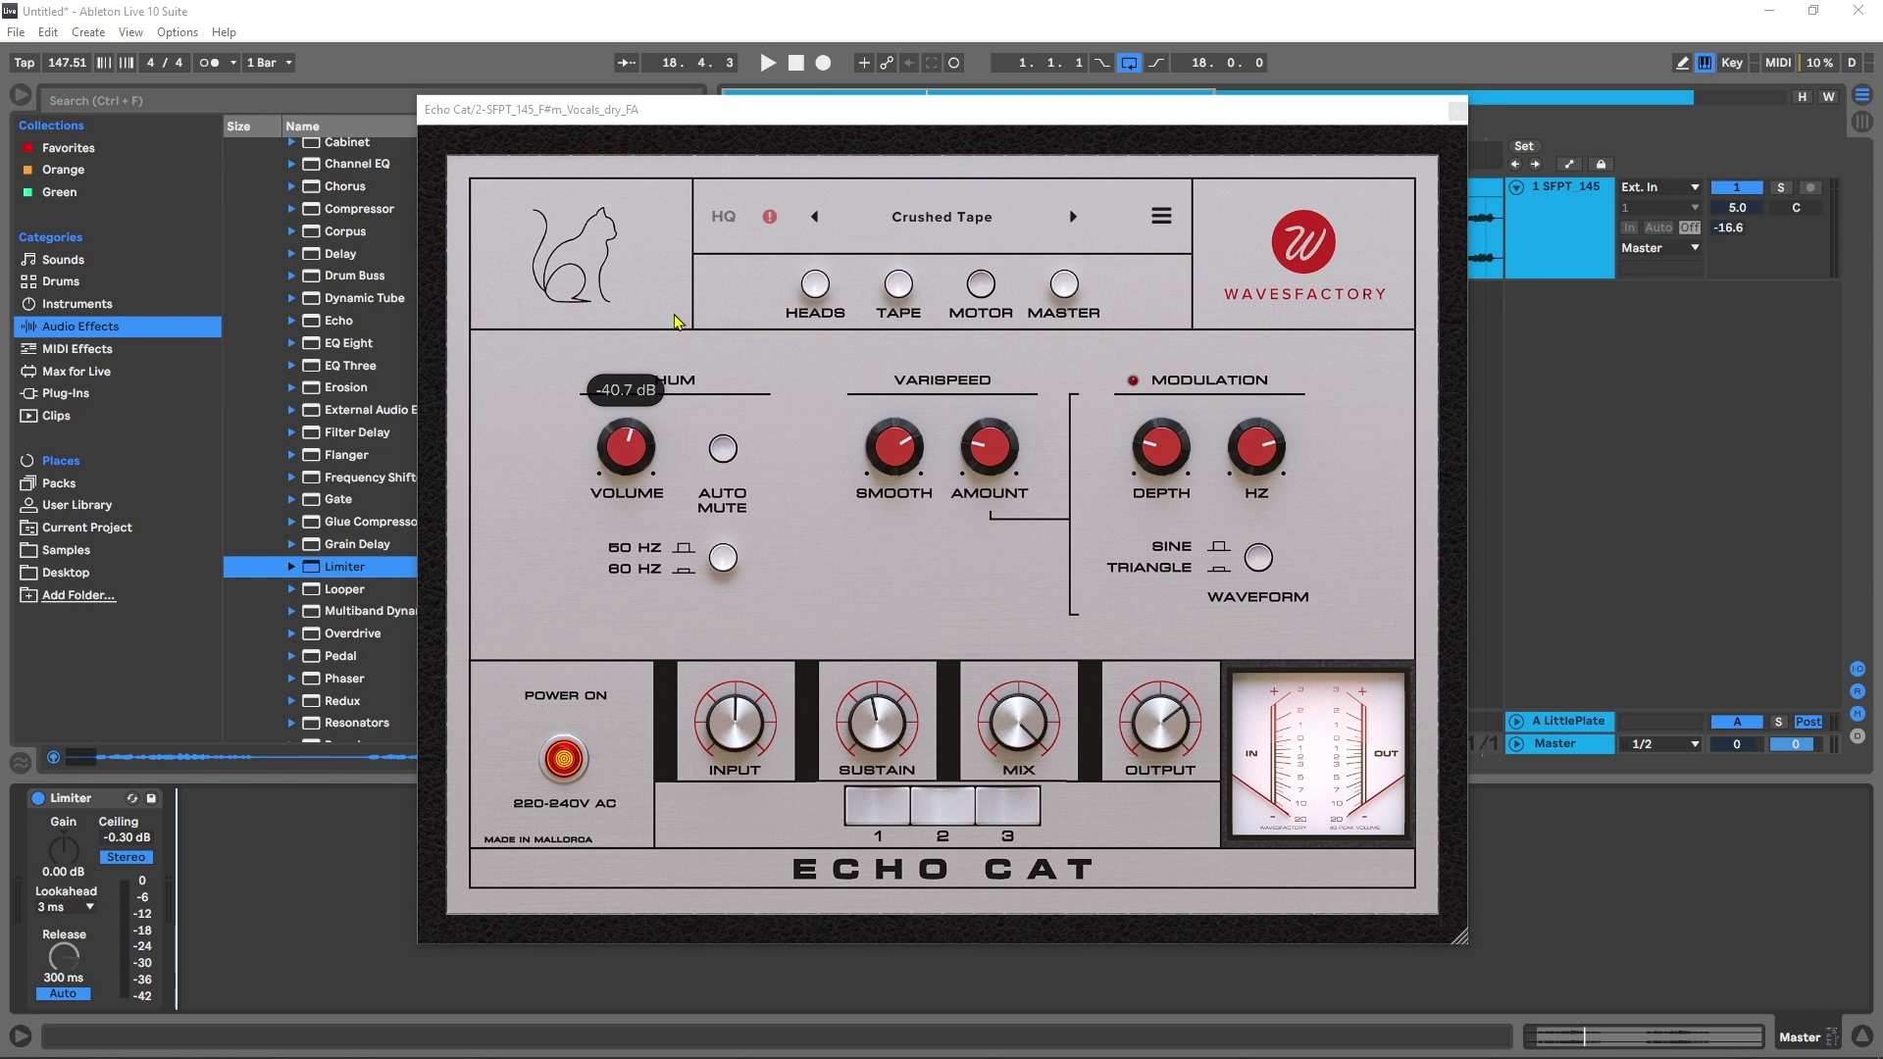
{"action": "left_click", "coordinate": [730, 456]}
{"action": "left_click", "coordinate": [730, 456]}
{"action": "mouse_move", "coordinate": [655, 446]}
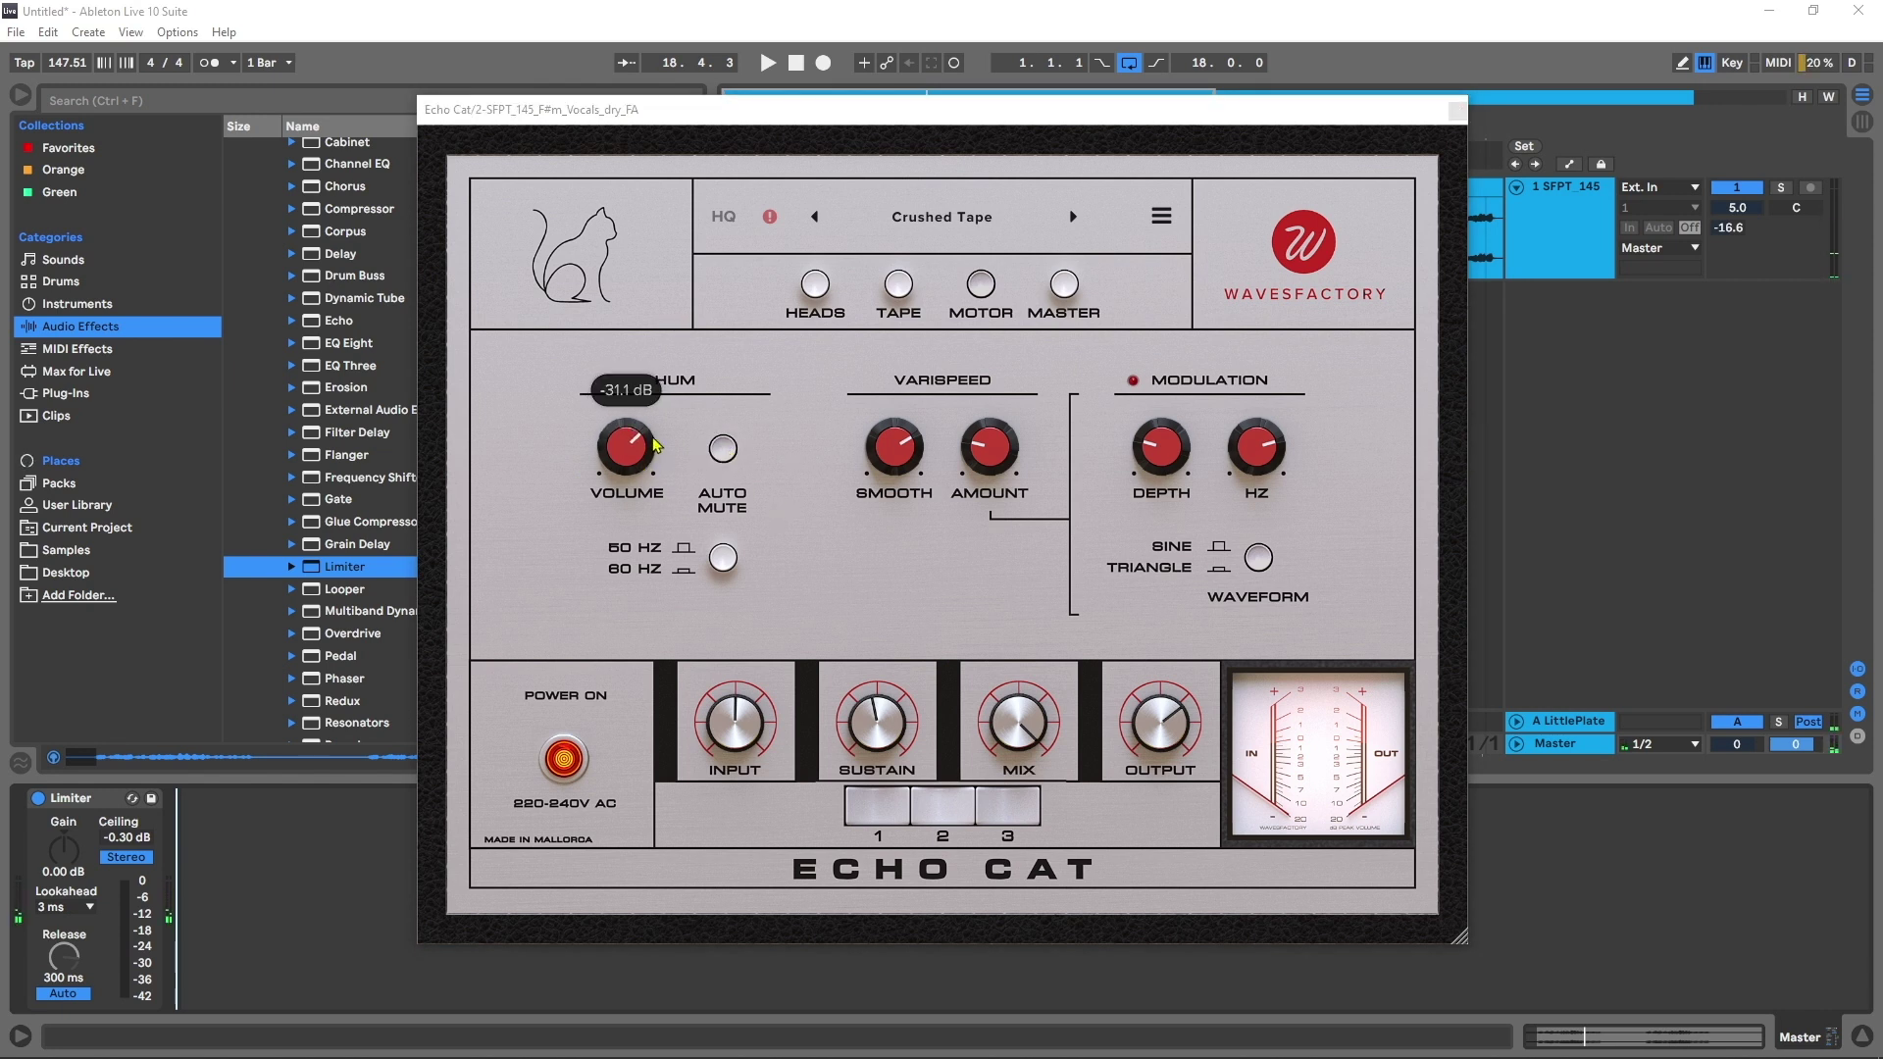
{"action": "left_click", "coordinate": [725, 453]}
{"action": "left_click", "coordinate": [726, 455]}
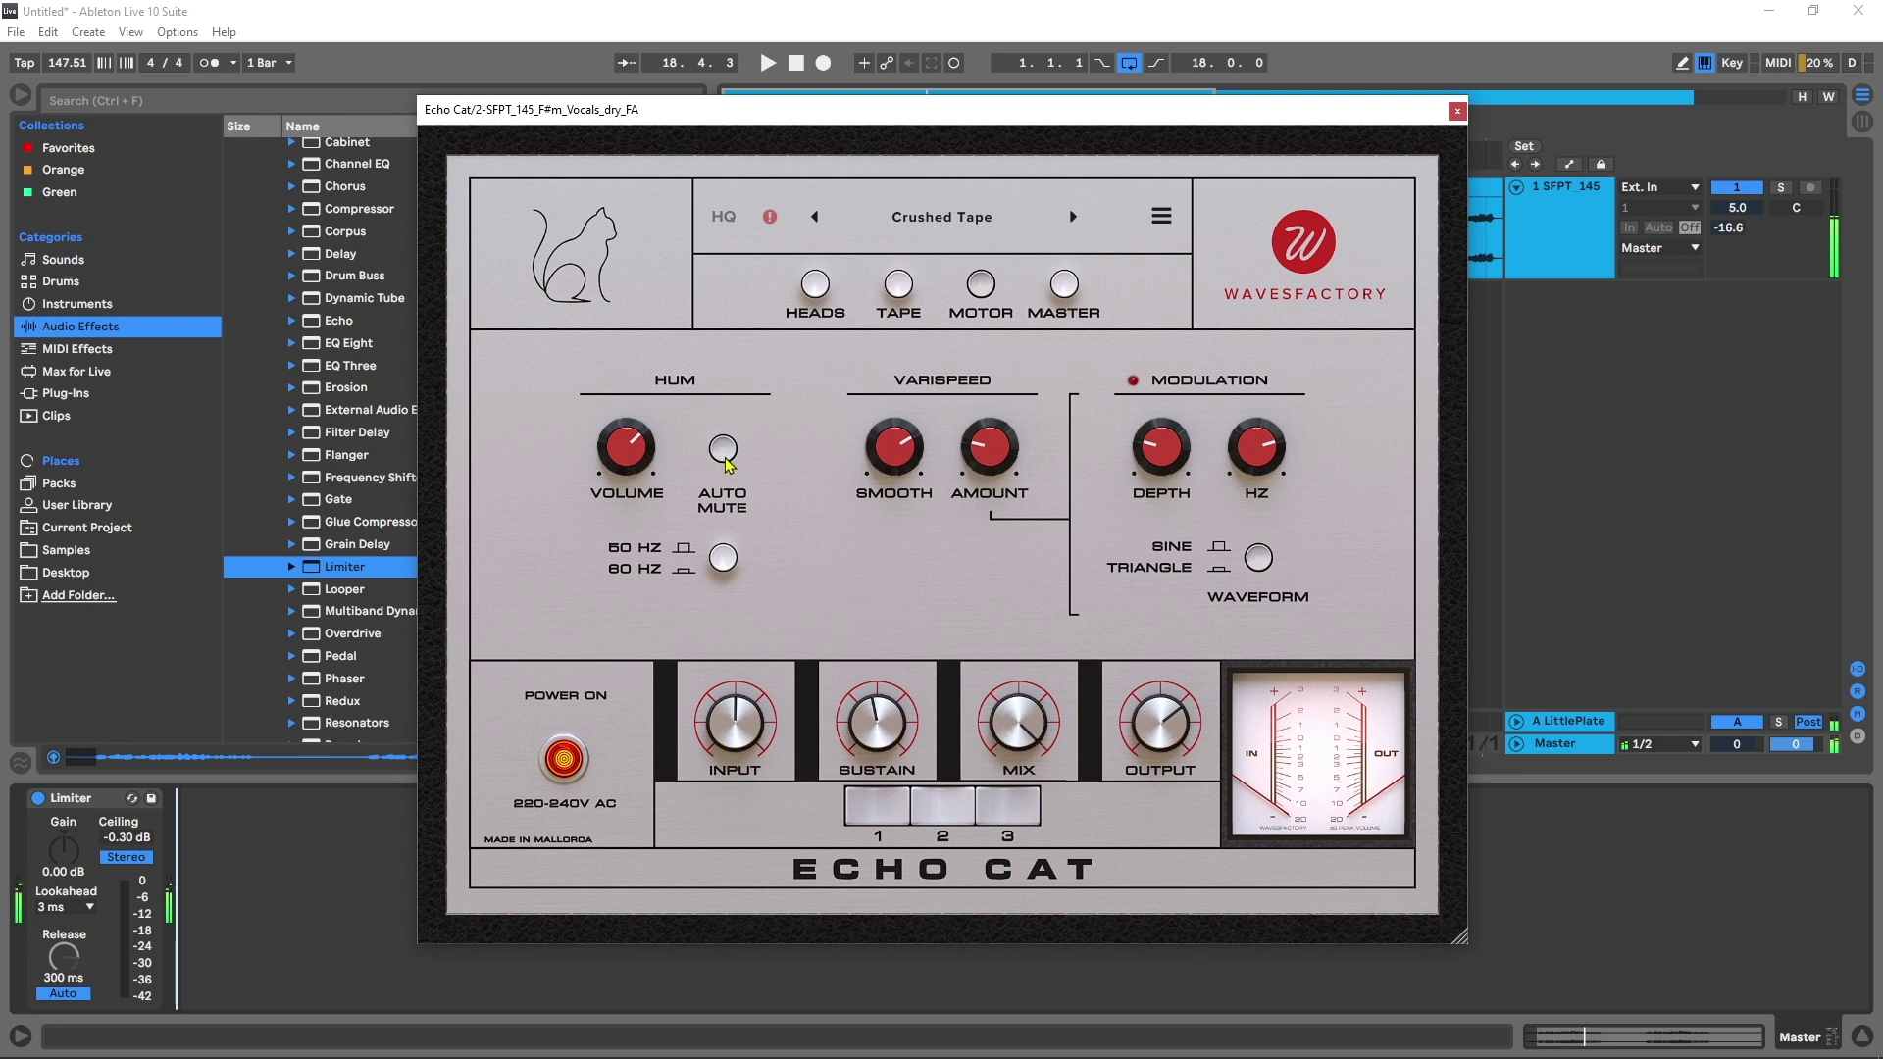
{"action": "left_click", "coordinate": [726, 457]}
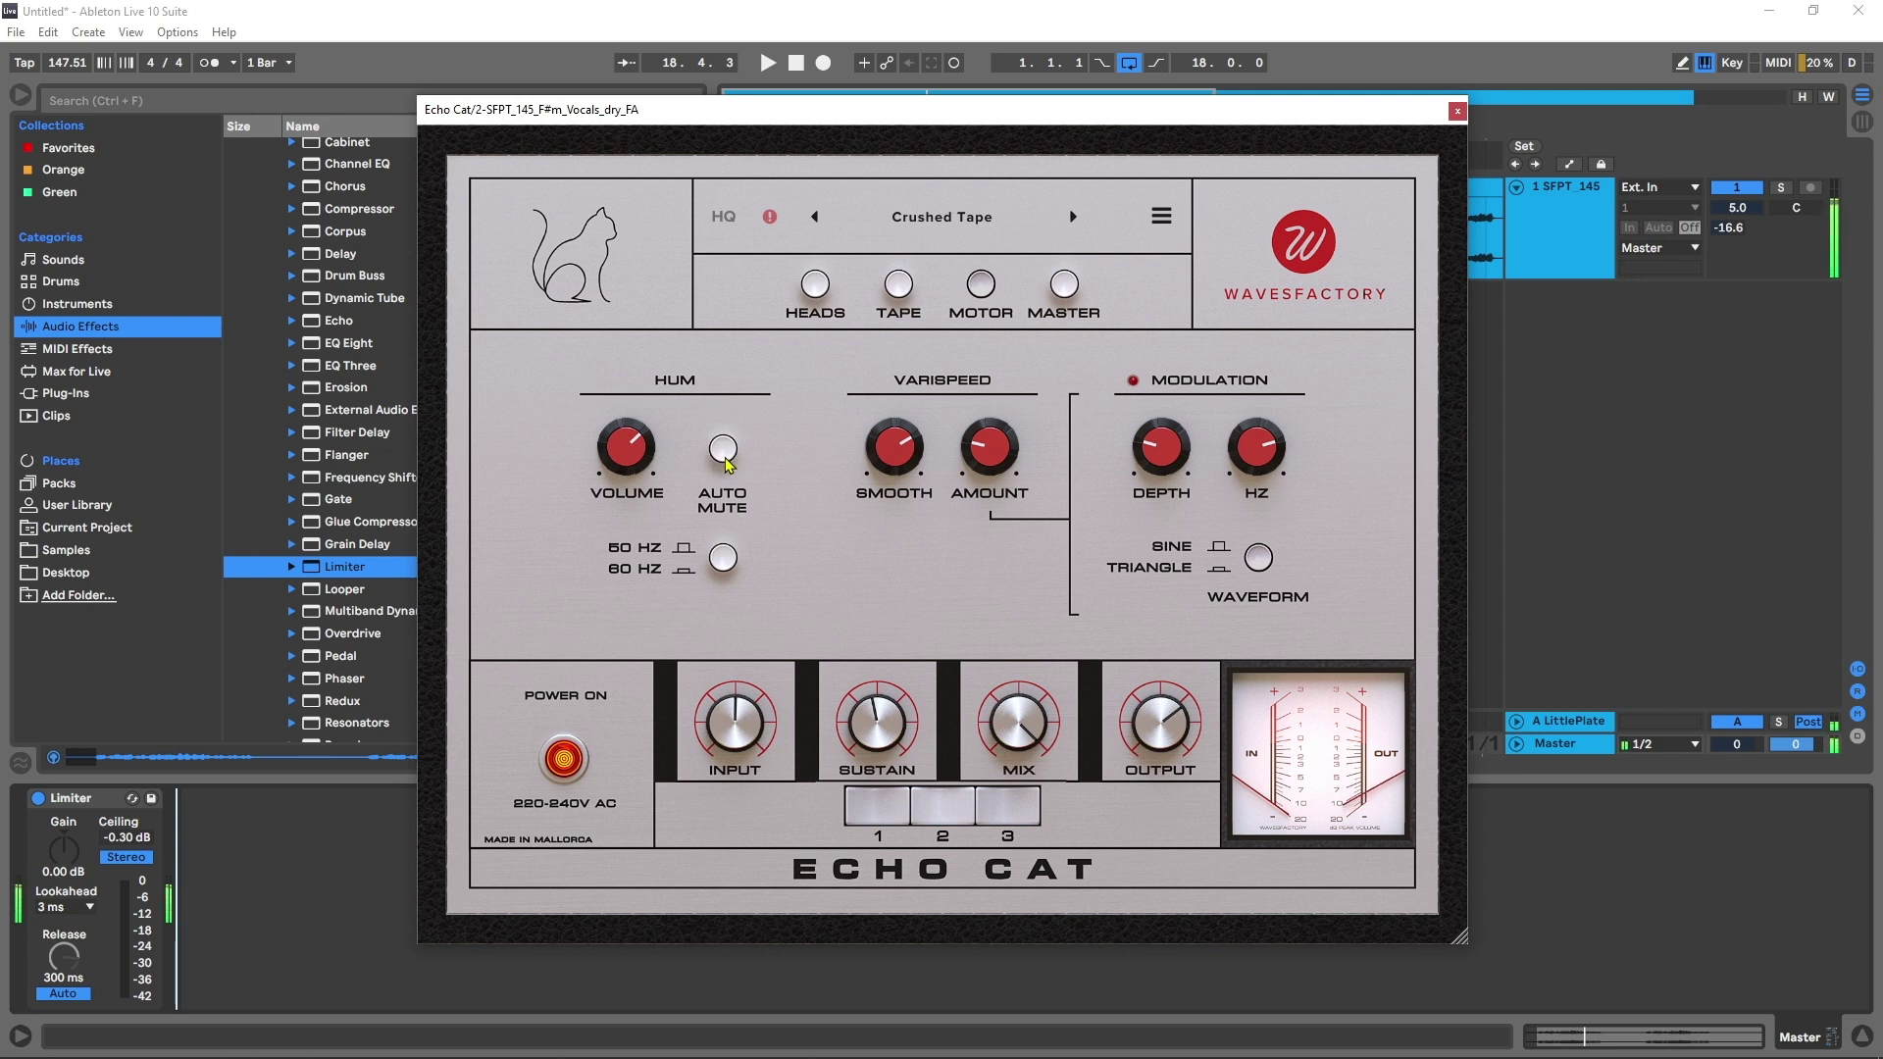
{"action": "left_click", "coordinate": [726, 458]}
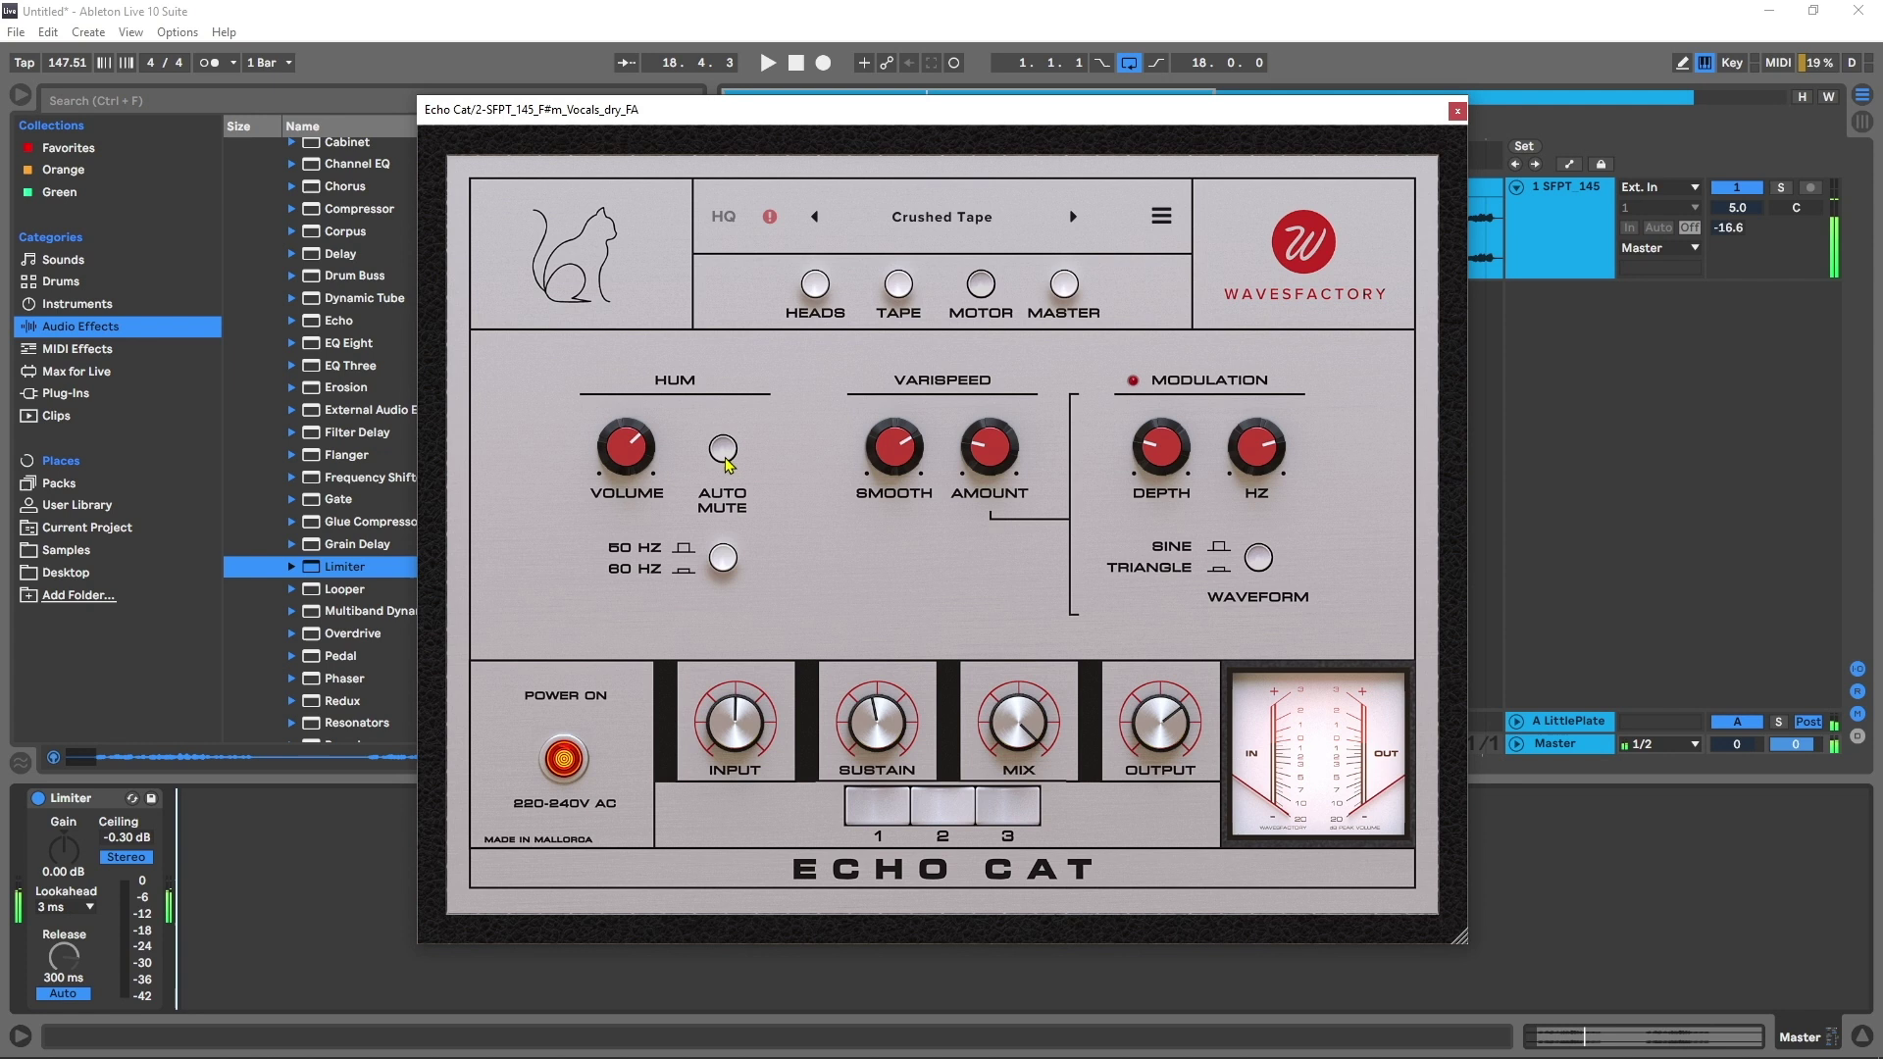
{"action": "left_click", "coordinate": [725, 454]}
Step: Compare the 50 Hz and 60 Hz hum while switching Auto Mute, ending with the hum auto-muted
{"action": "left_click", "coordinate": [722, 557]}
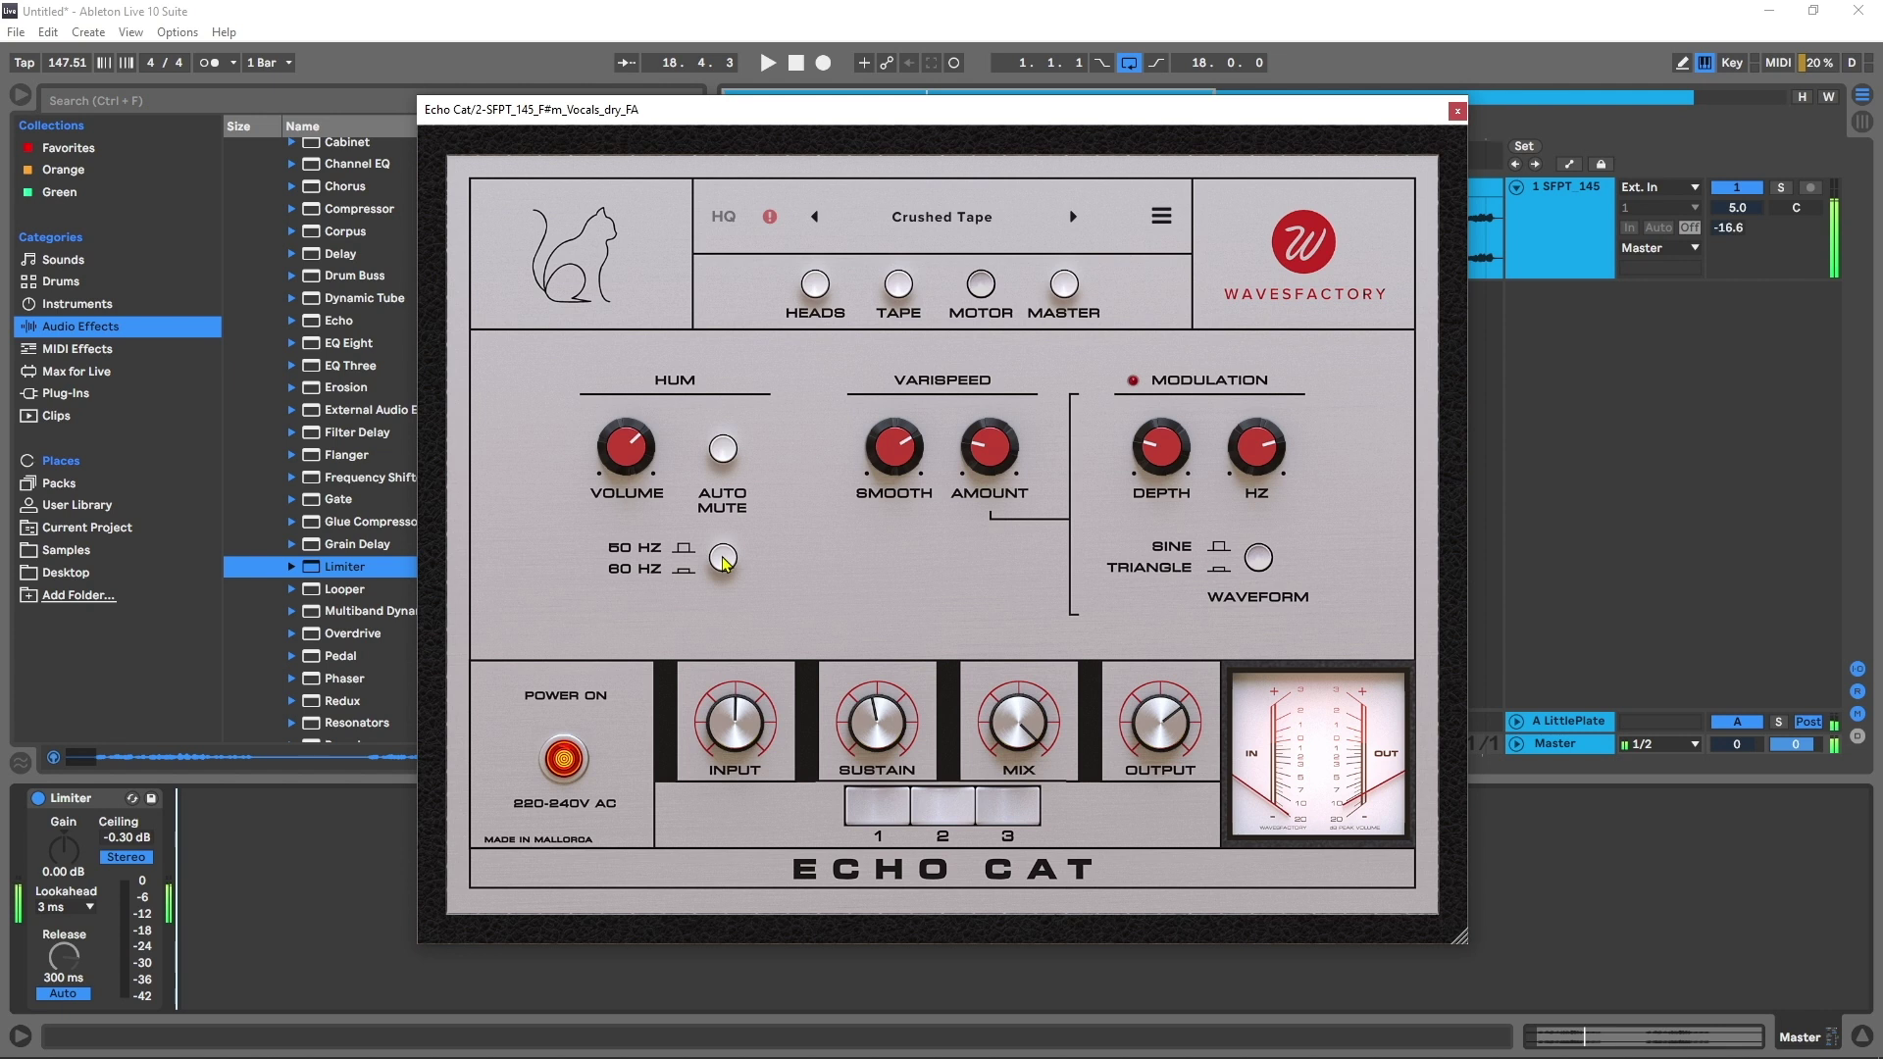
{"action": "left_click", "coordinate": [723, 557]}
{"action": "left_click", "coordinate": [723, 557]}
{"action": "left_click", "coordinate": [729, 454]}
{"action": "left_click", "coordinate": [729, 454]}
{"action": "left_click", "coordinate": [724, 557]}
{"action": "left_click", "coordinate": [724, 558]}
{"action": "left_click", "coordinate": [726, 454]}
{"action": "left_click", "coordinate": [729, 456]}
{"action": "left_click", "coordinate": [723, 561]}
{"action": "left_click", "coordinate": [723, 561]}
{"action": "left_click", "coordinate": [726, 454]}
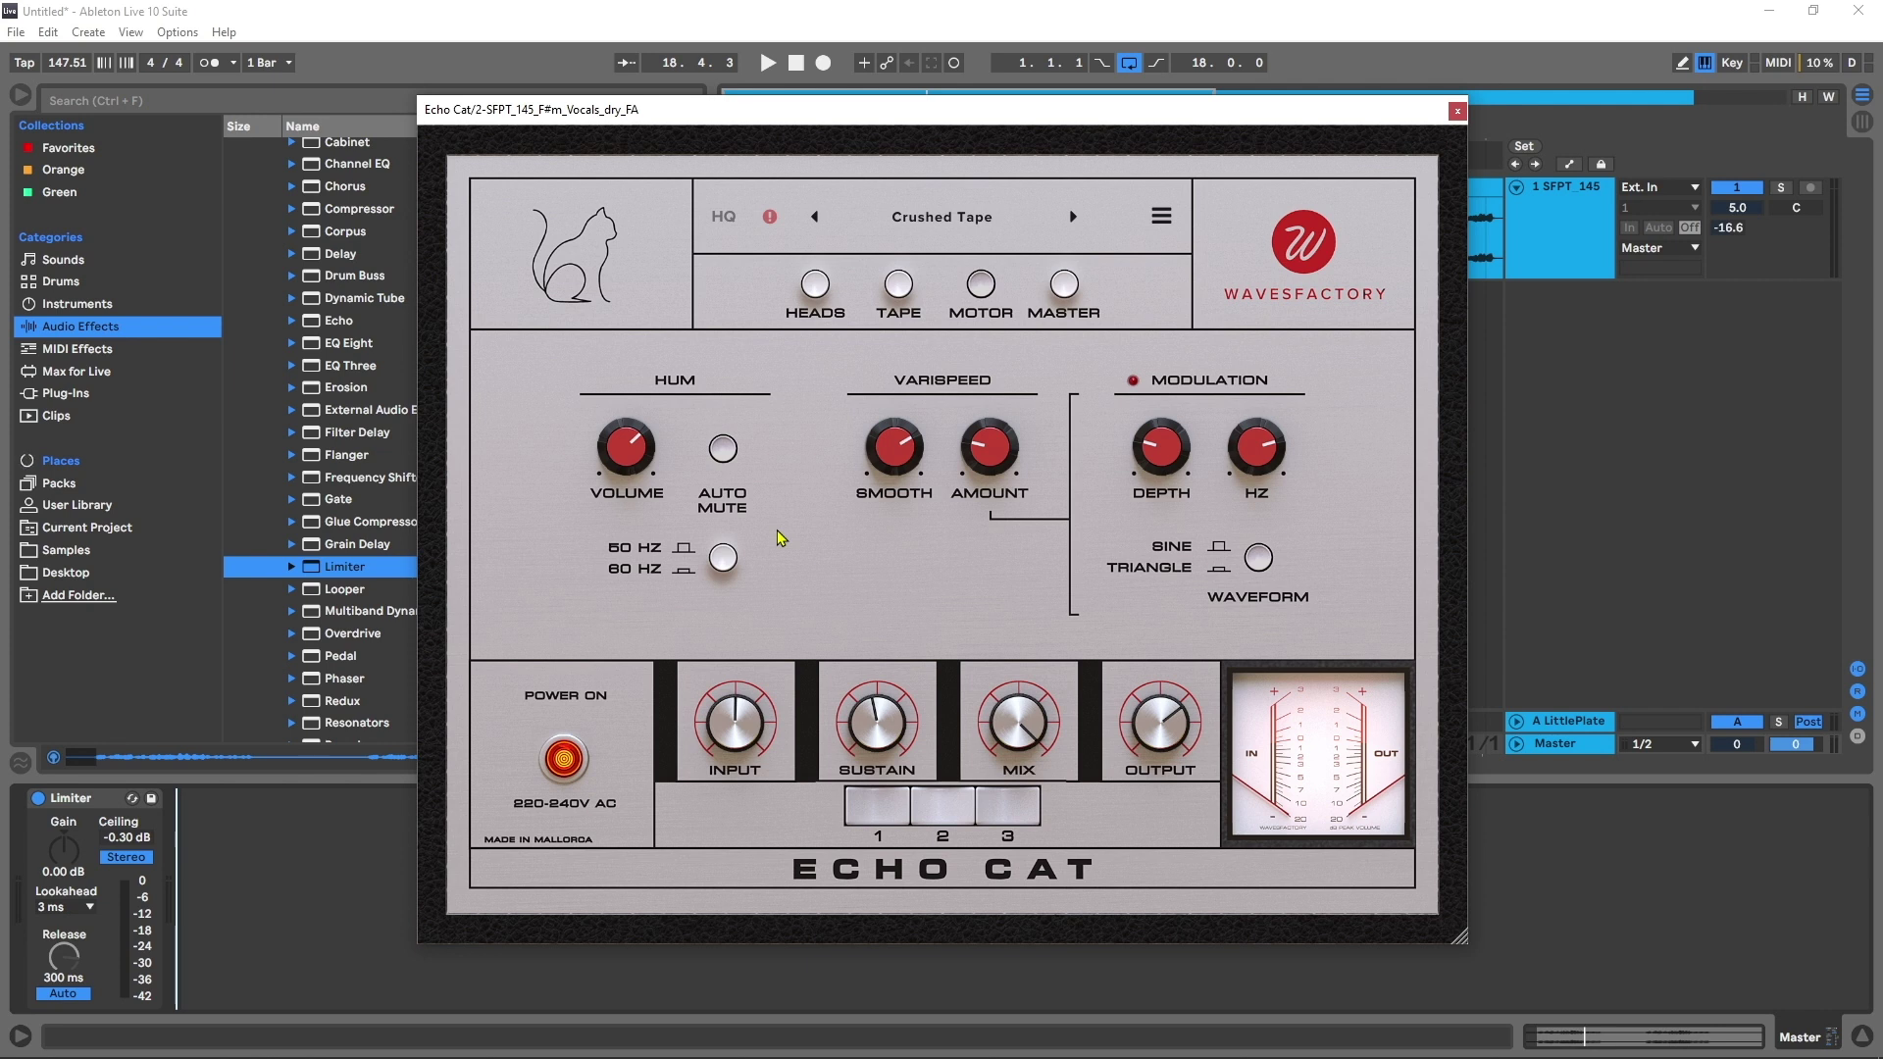
Step: Open the Master settings and lower the Mix to slightly below halfway
{"action": "left_click", "coordinate": [1061, 289]}
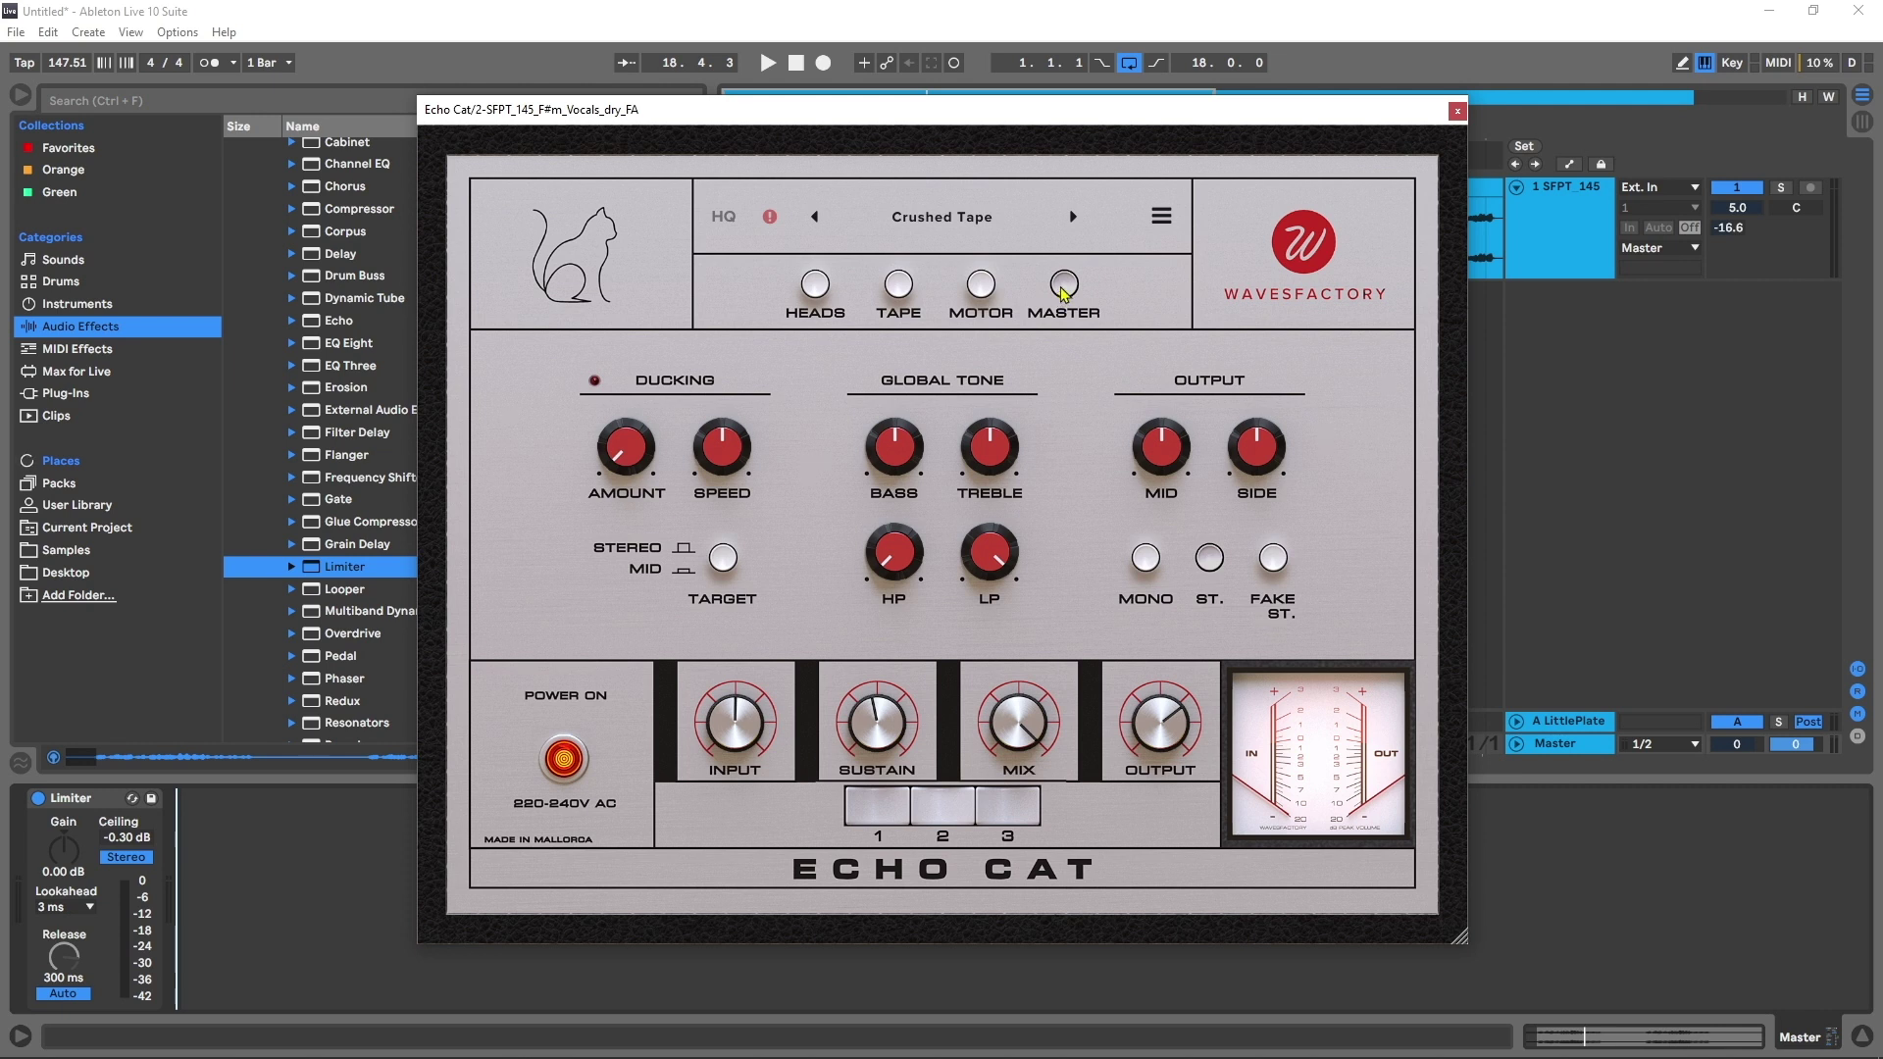
{"action": "mouse_move", "coordinate": [634, 458]}
{"action": "left_click_drag", "start_coordinate": [1006, 718], "coordinate": [993, 865]}
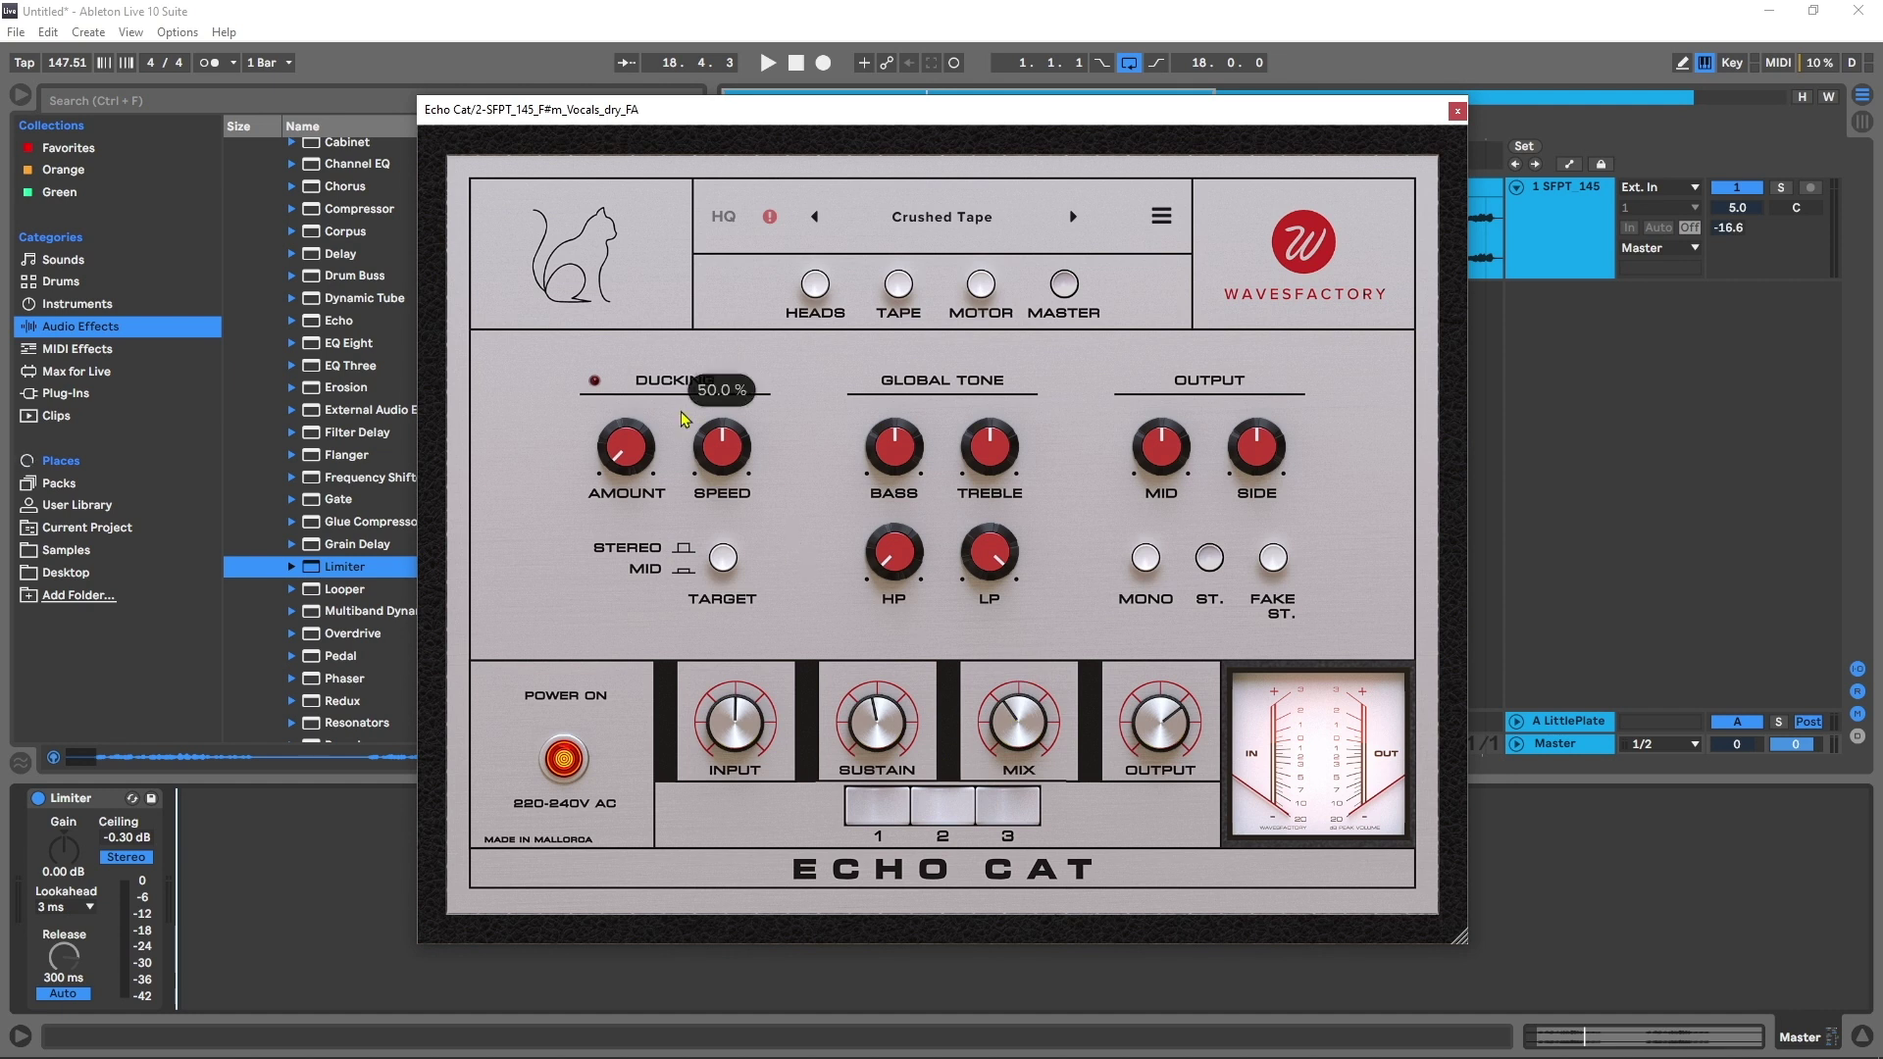
Step: Raise the ducking Amount close to maximum, play the vocal while increasing the ducking Speed, and stop playback
{"action": "left_click_drag", "start_coordinate": [639, 451], "coordinate": [648, 324]}
{"action": "left_click_drag", "start_coordinate": [628, 449], "coordinate": [633, 392]}
{"action": "key", "text": "space"}
{"action": "left_click_drag", "start_coordinate": [713, 460], "coordinate": [741, 384]}
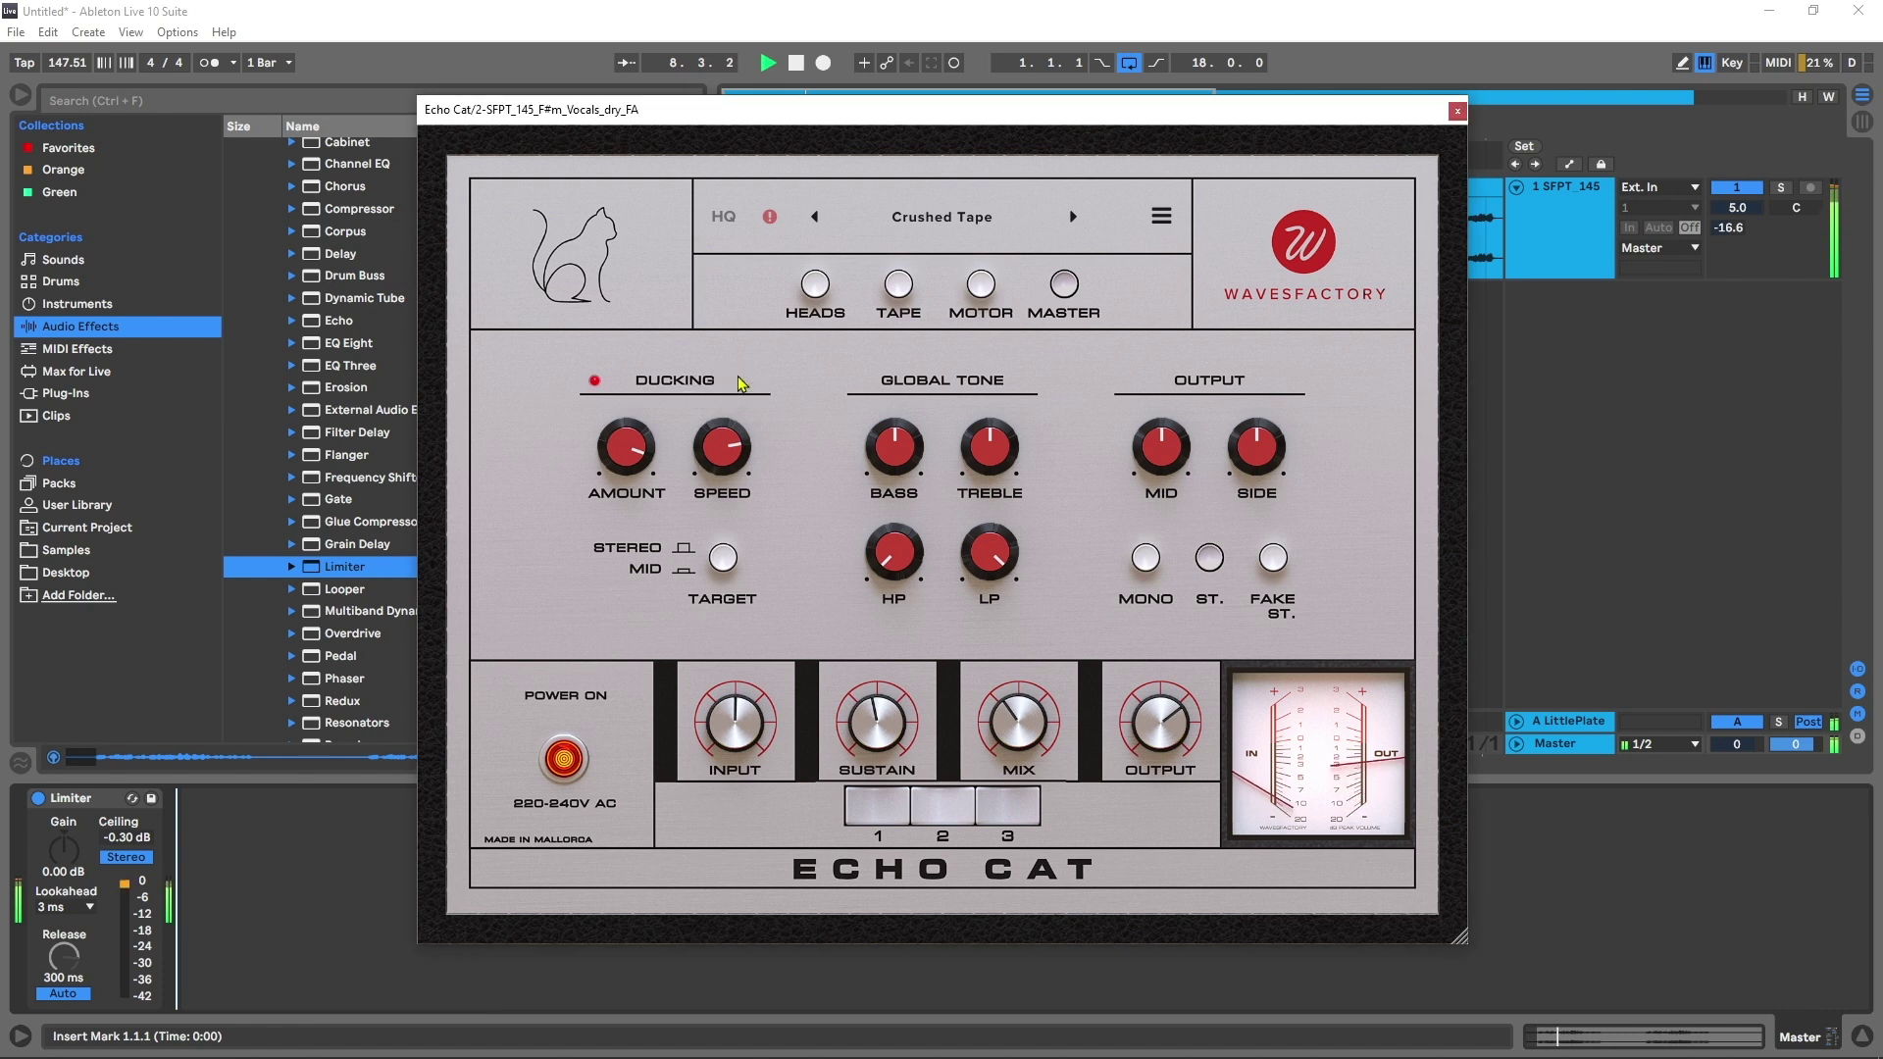
{"action": "key", "text": "space"}
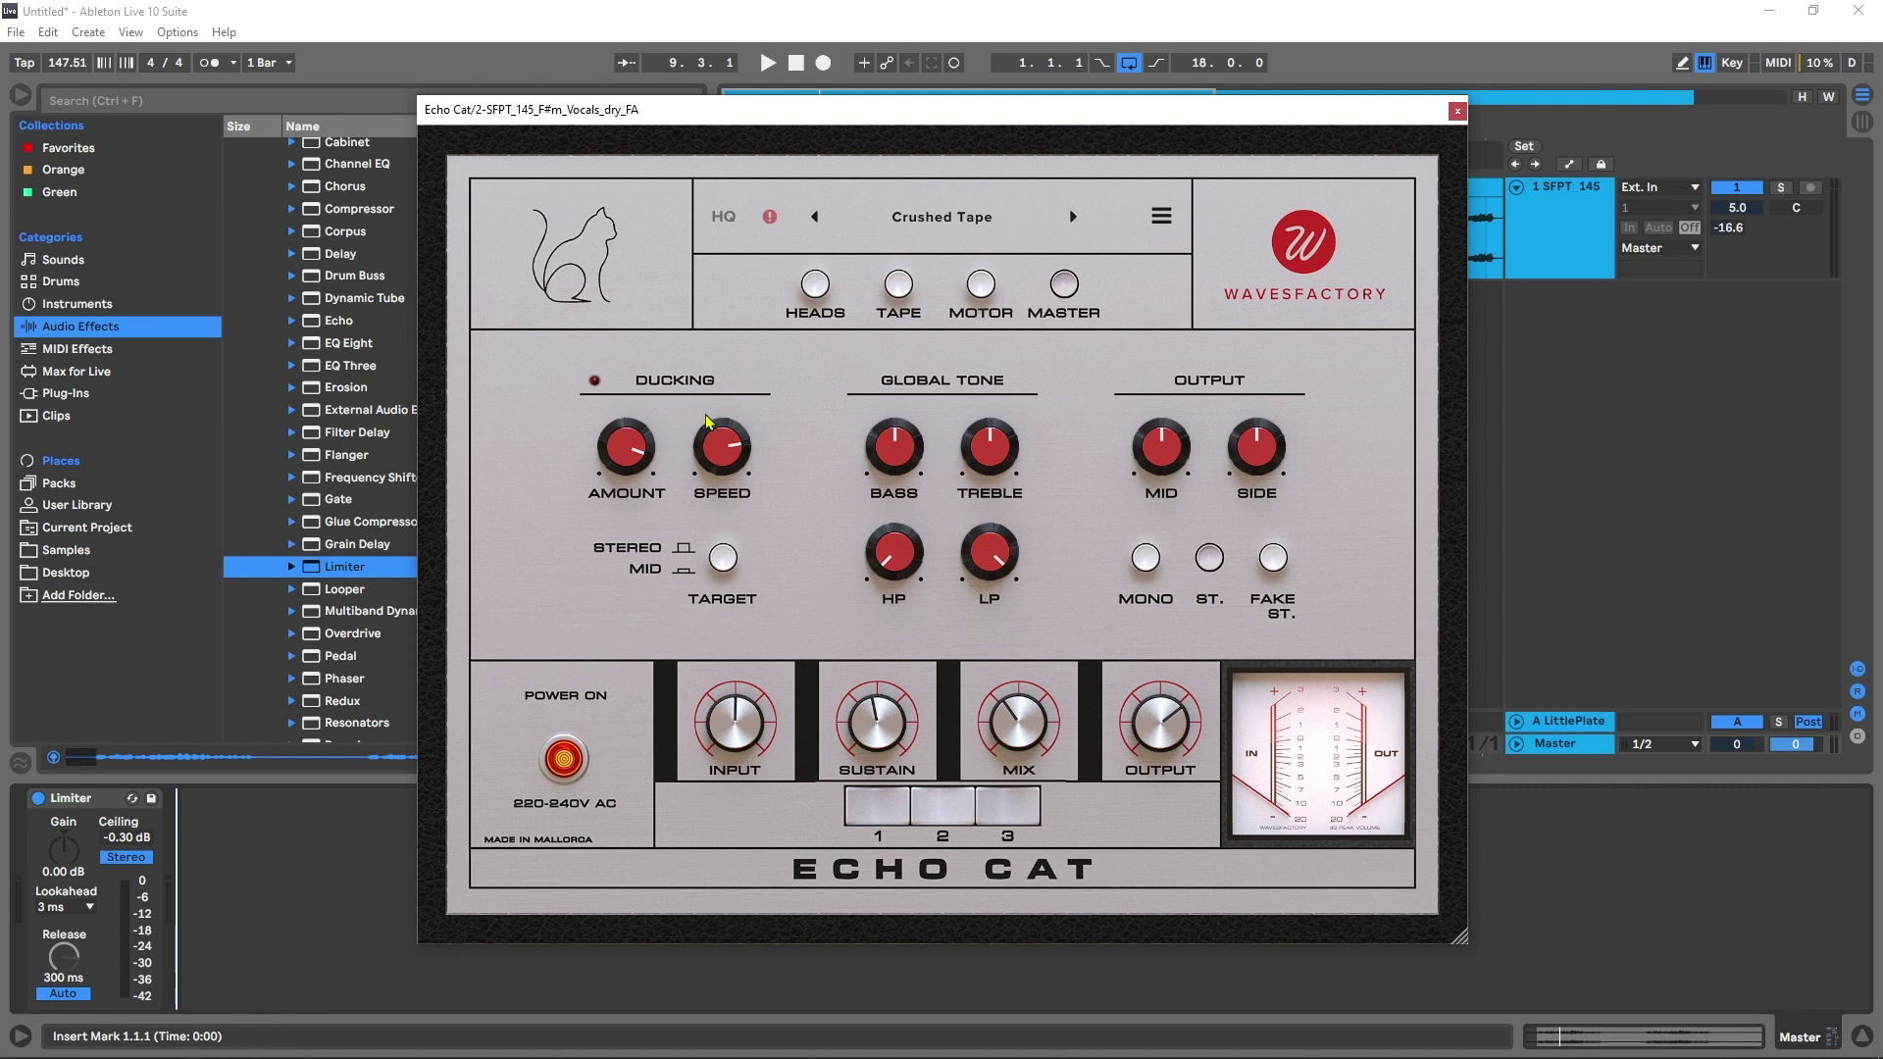
Step: Raise the output Side level to about 5.4 dB, lower the Mid level slightly, and switch the output to Mono
{"action": "mouse_move", "coordinate": [905, 461]}
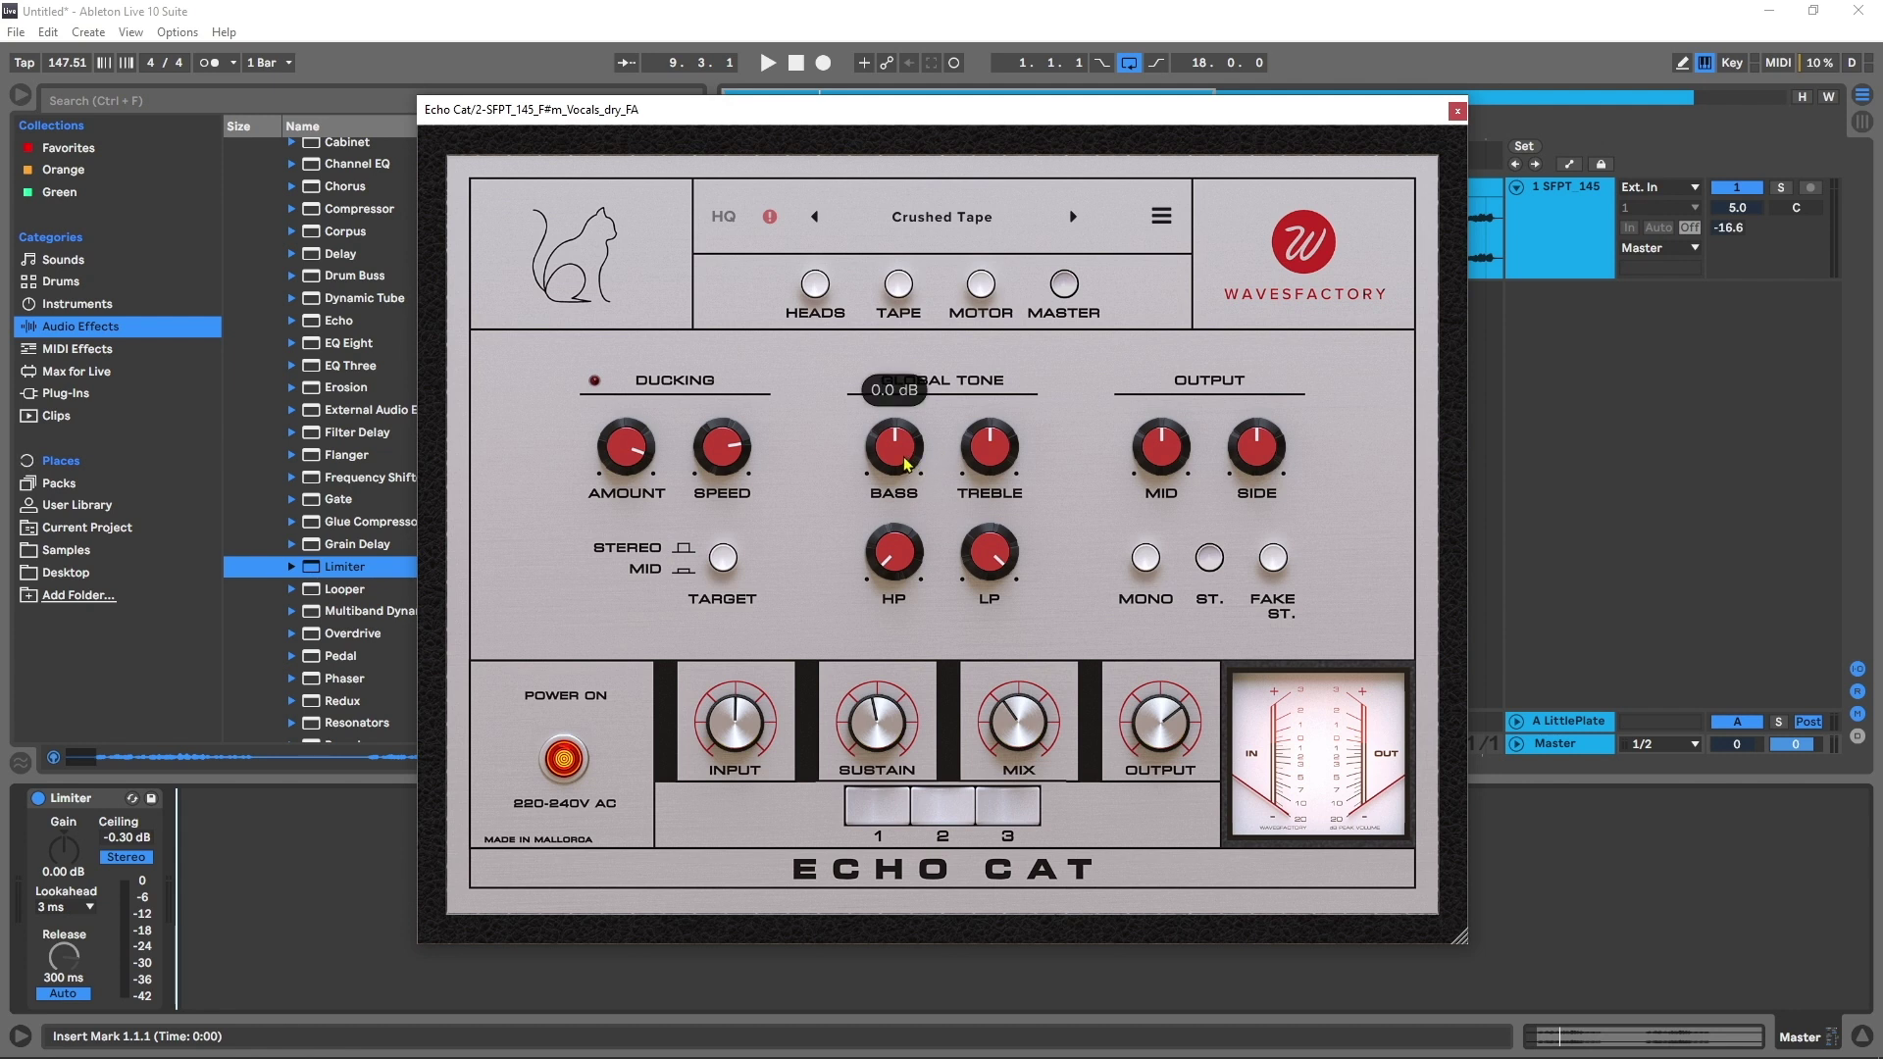
{"action": "mouse_move", "coordinate": [922, 572]}
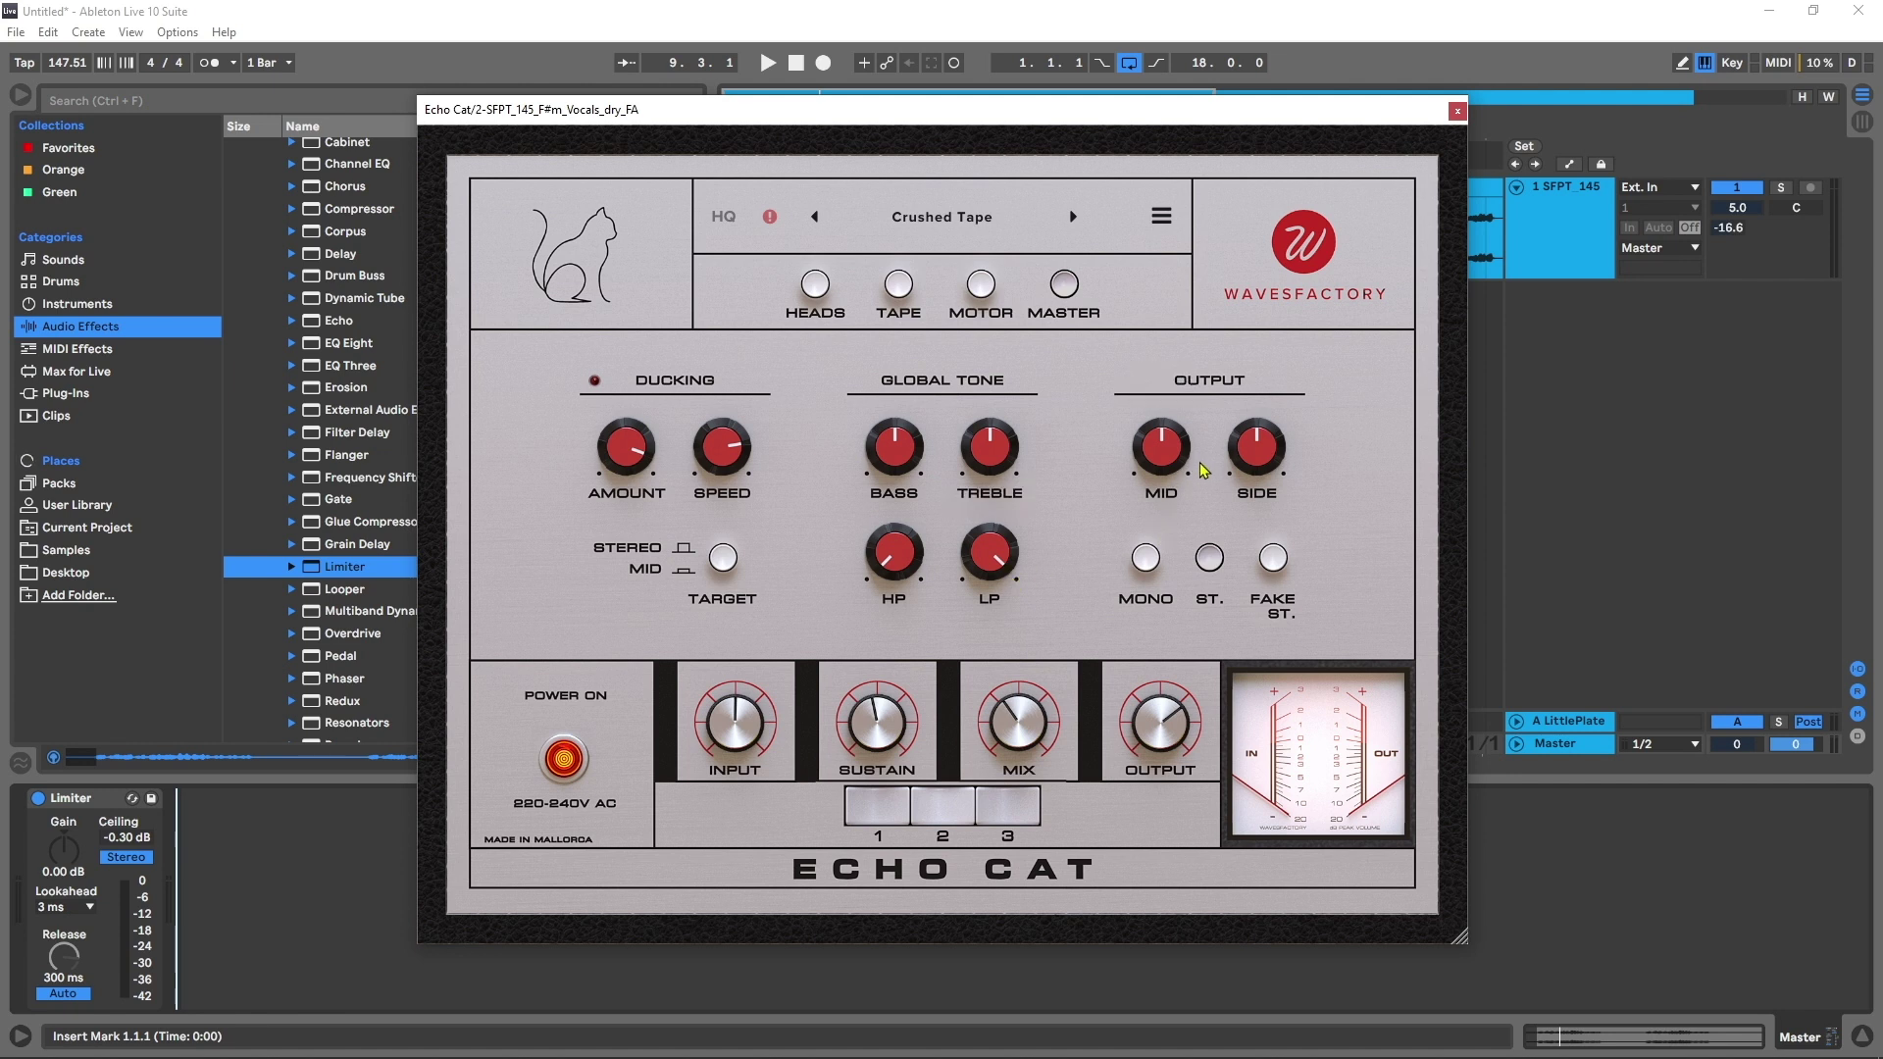
{"action": "left_click_drag", "start_coordinate": [1268, 453], "coordinate": [1273, 425]}
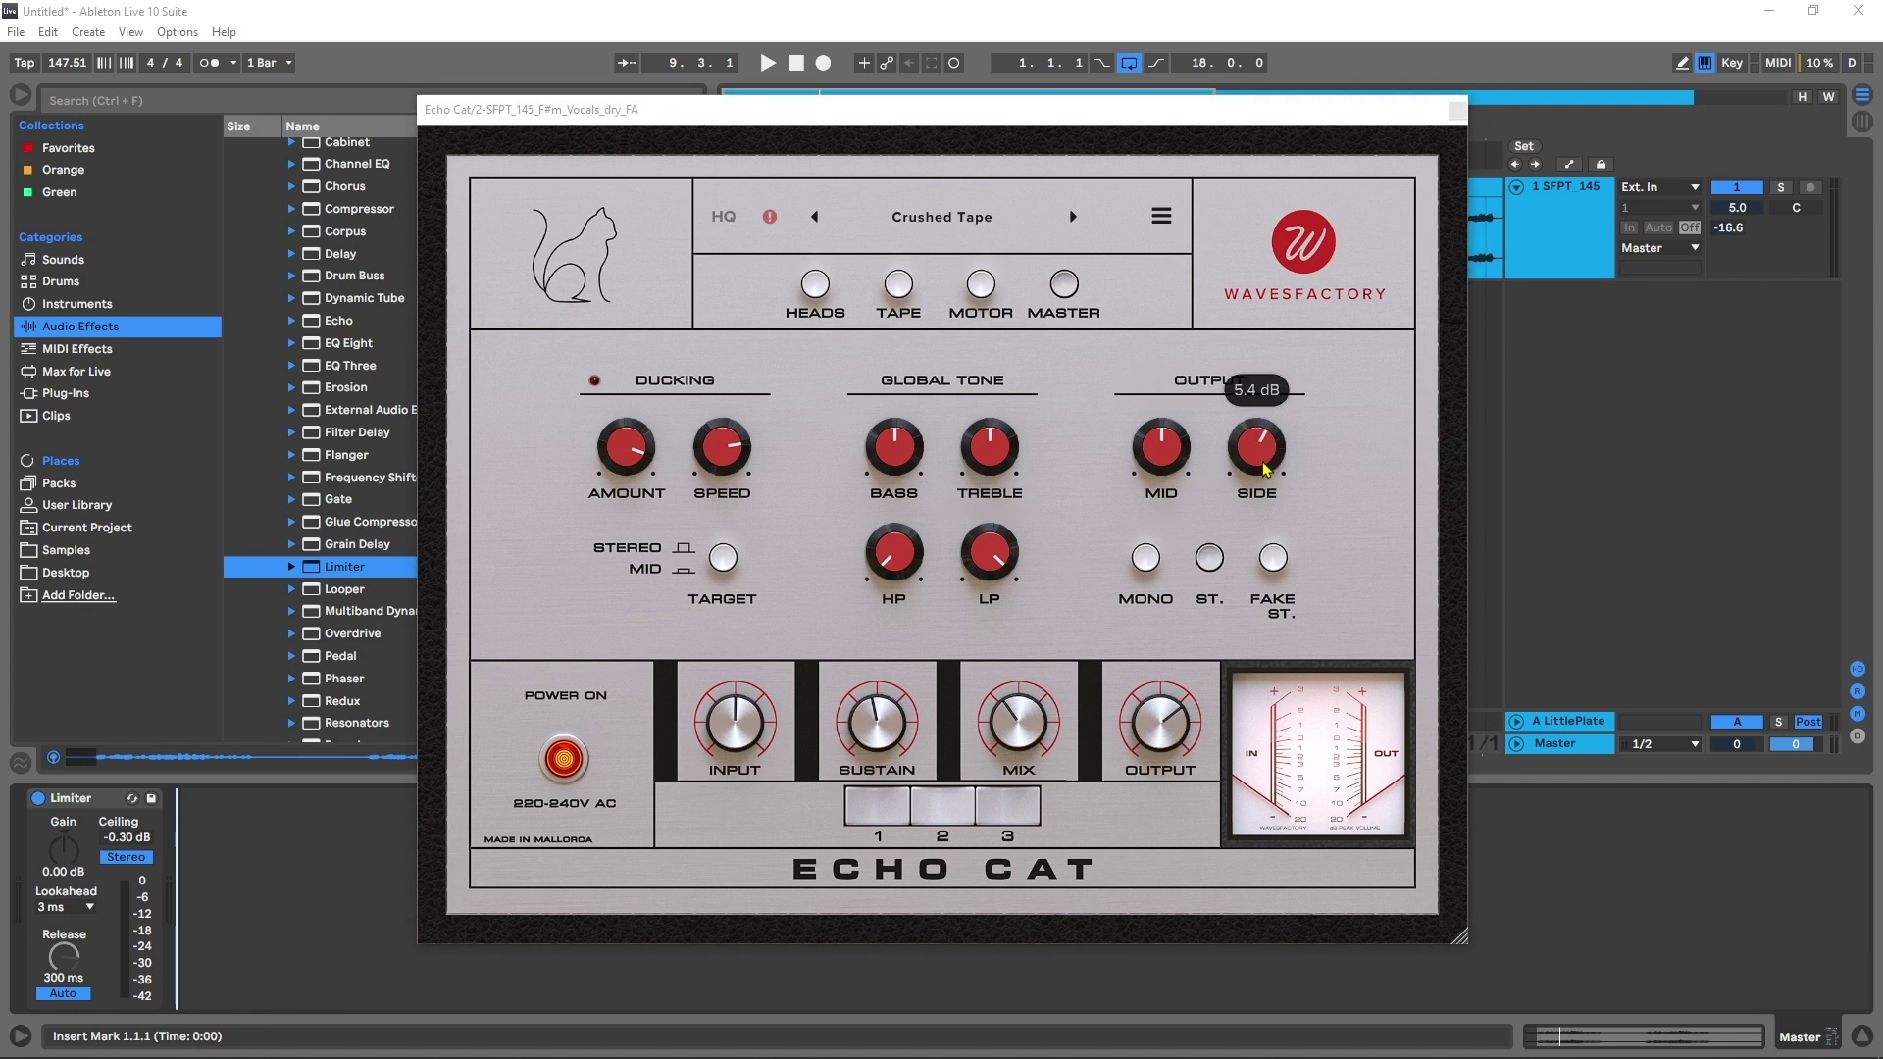
{"action": "left_click_drag", "start_coordinate": [1162, 459], "coordinate": [1160, 481]}
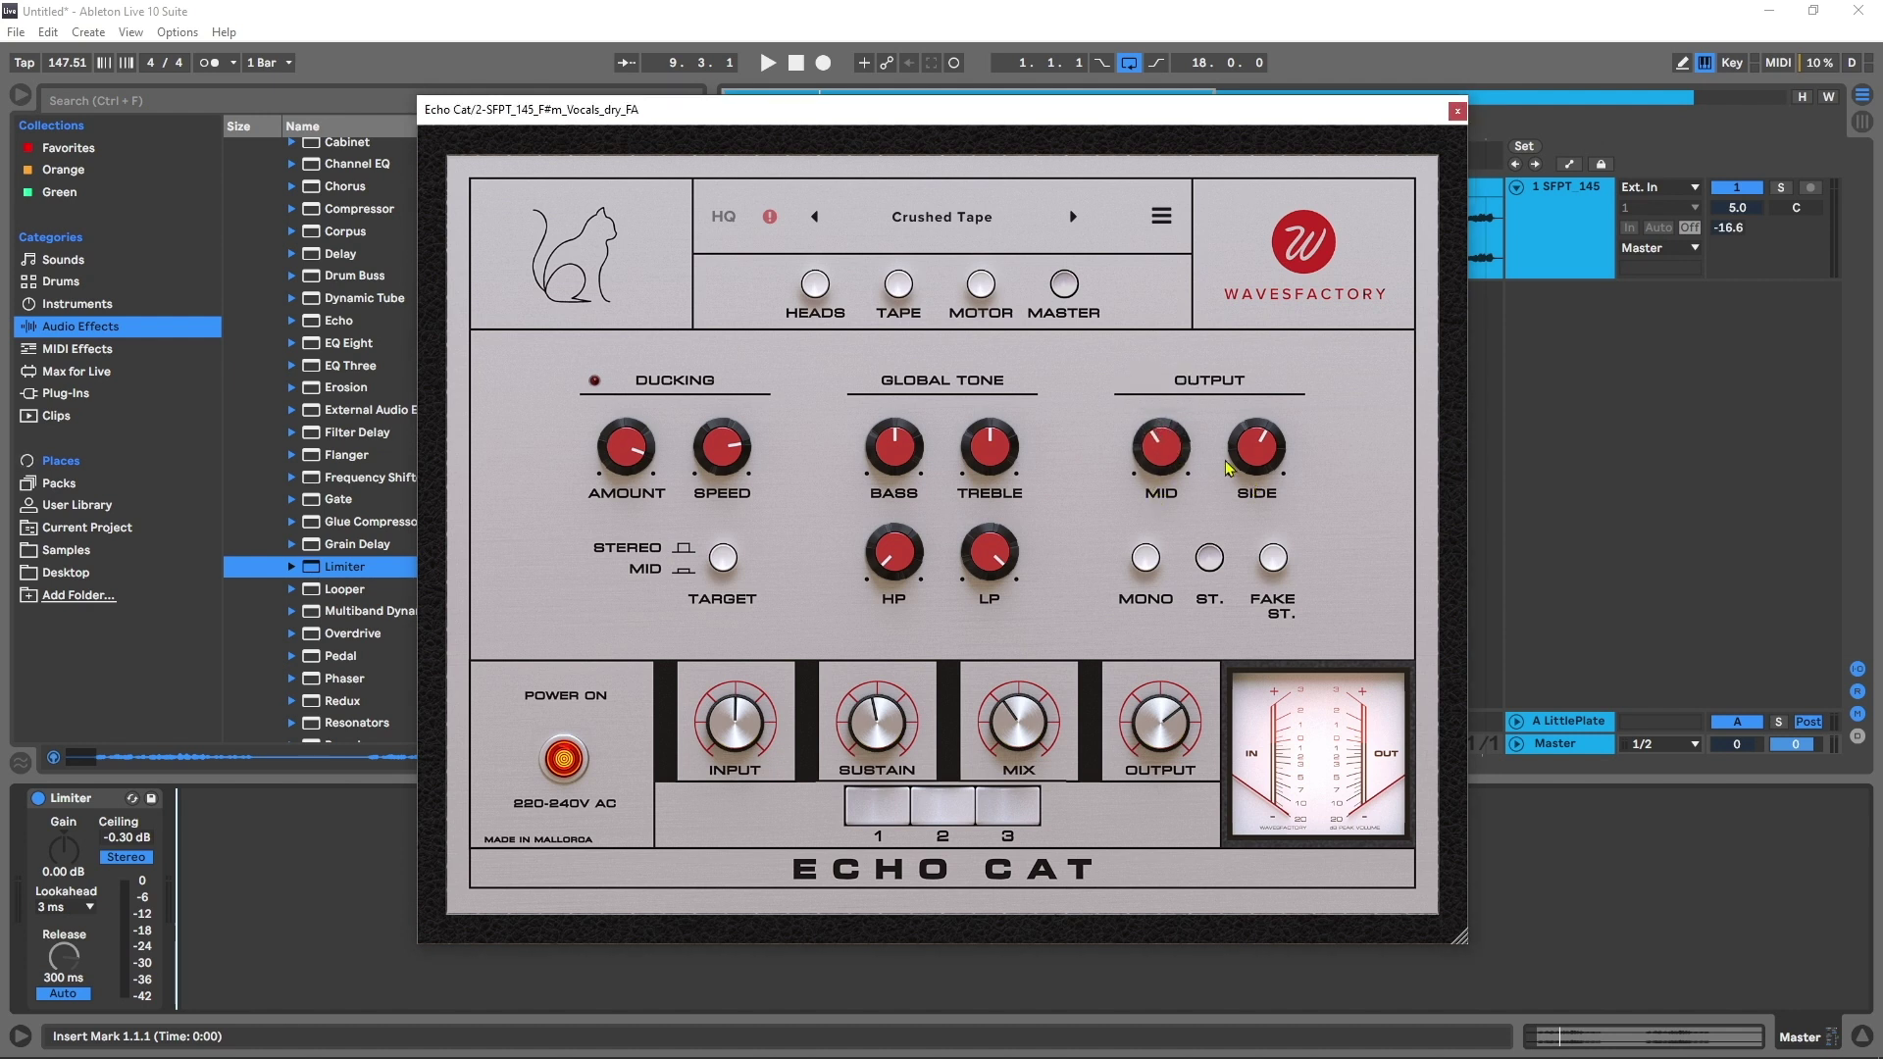
{"action": "left_click", "coordinate": [1150, 559]}
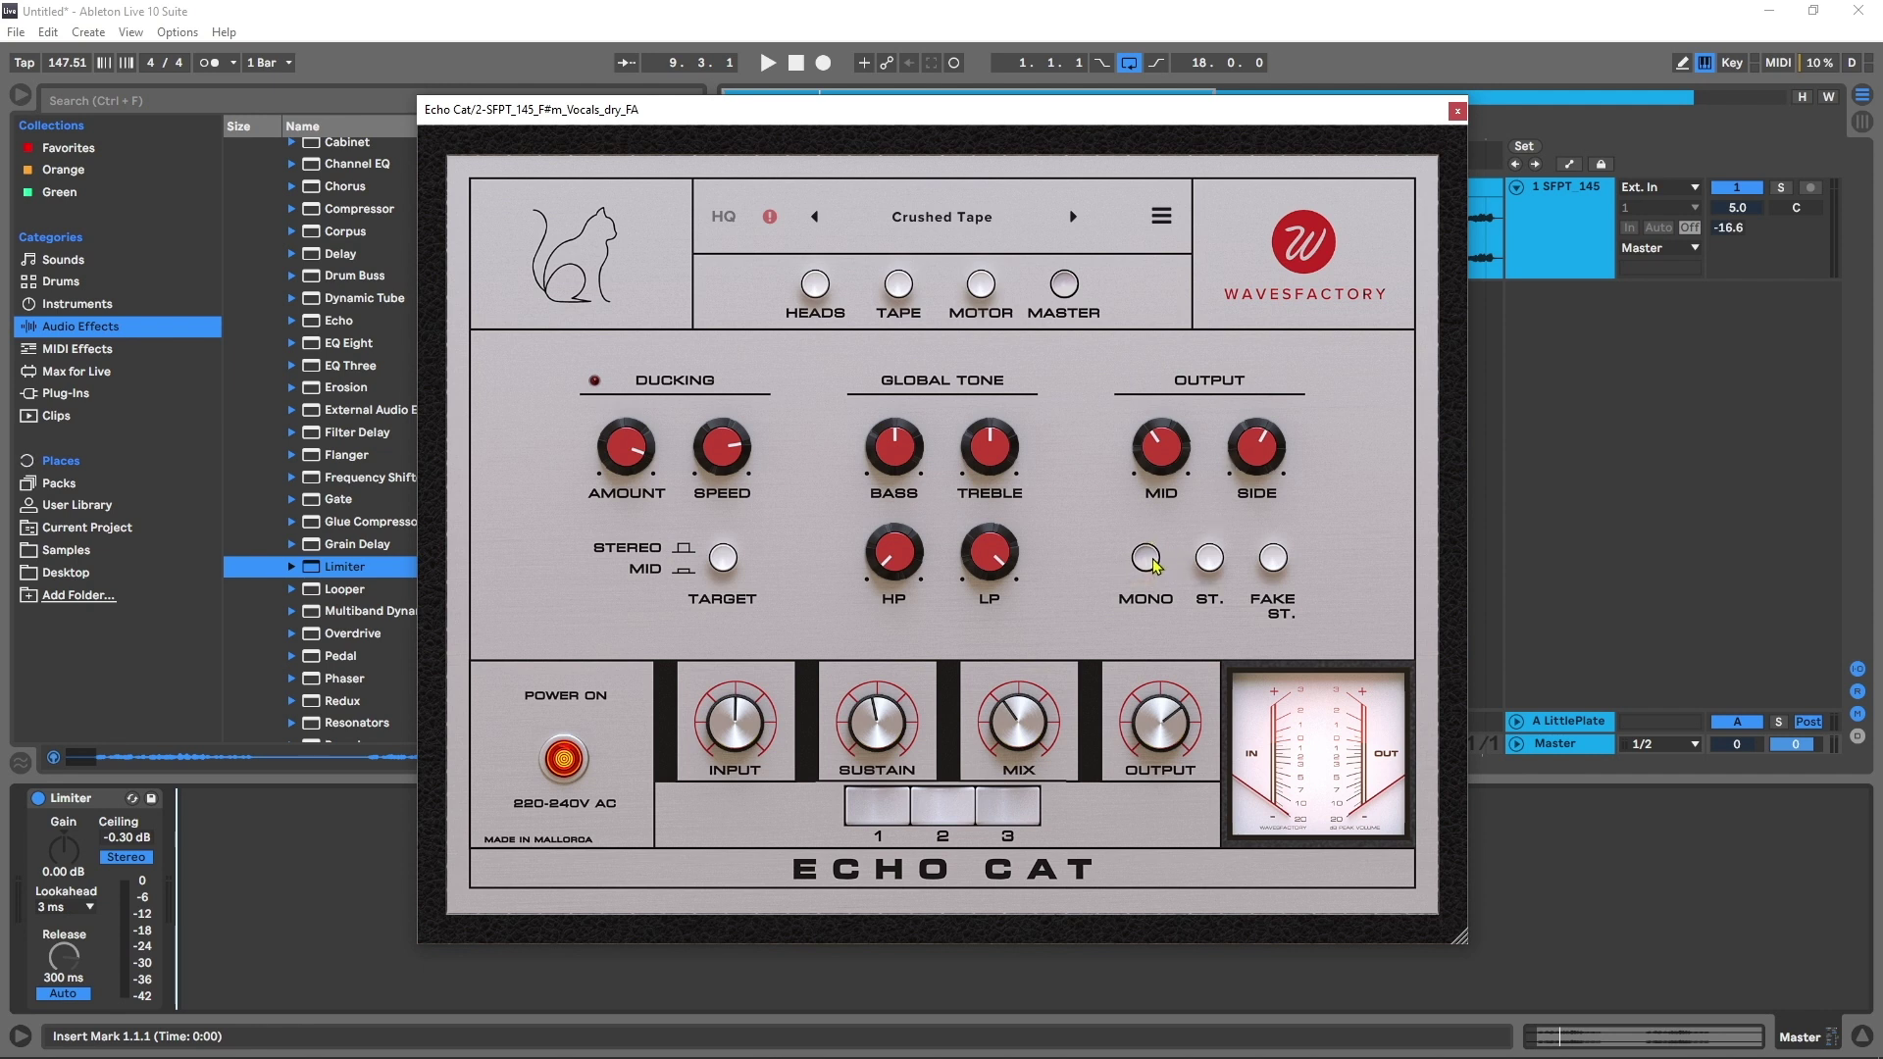
Step: Play the vocal while comparing the Fake Stereo and Stereo output modes, end on Stereo, and raise the Mix to maximum
{"action": "left_click", "coordinate": [1209, 561]}
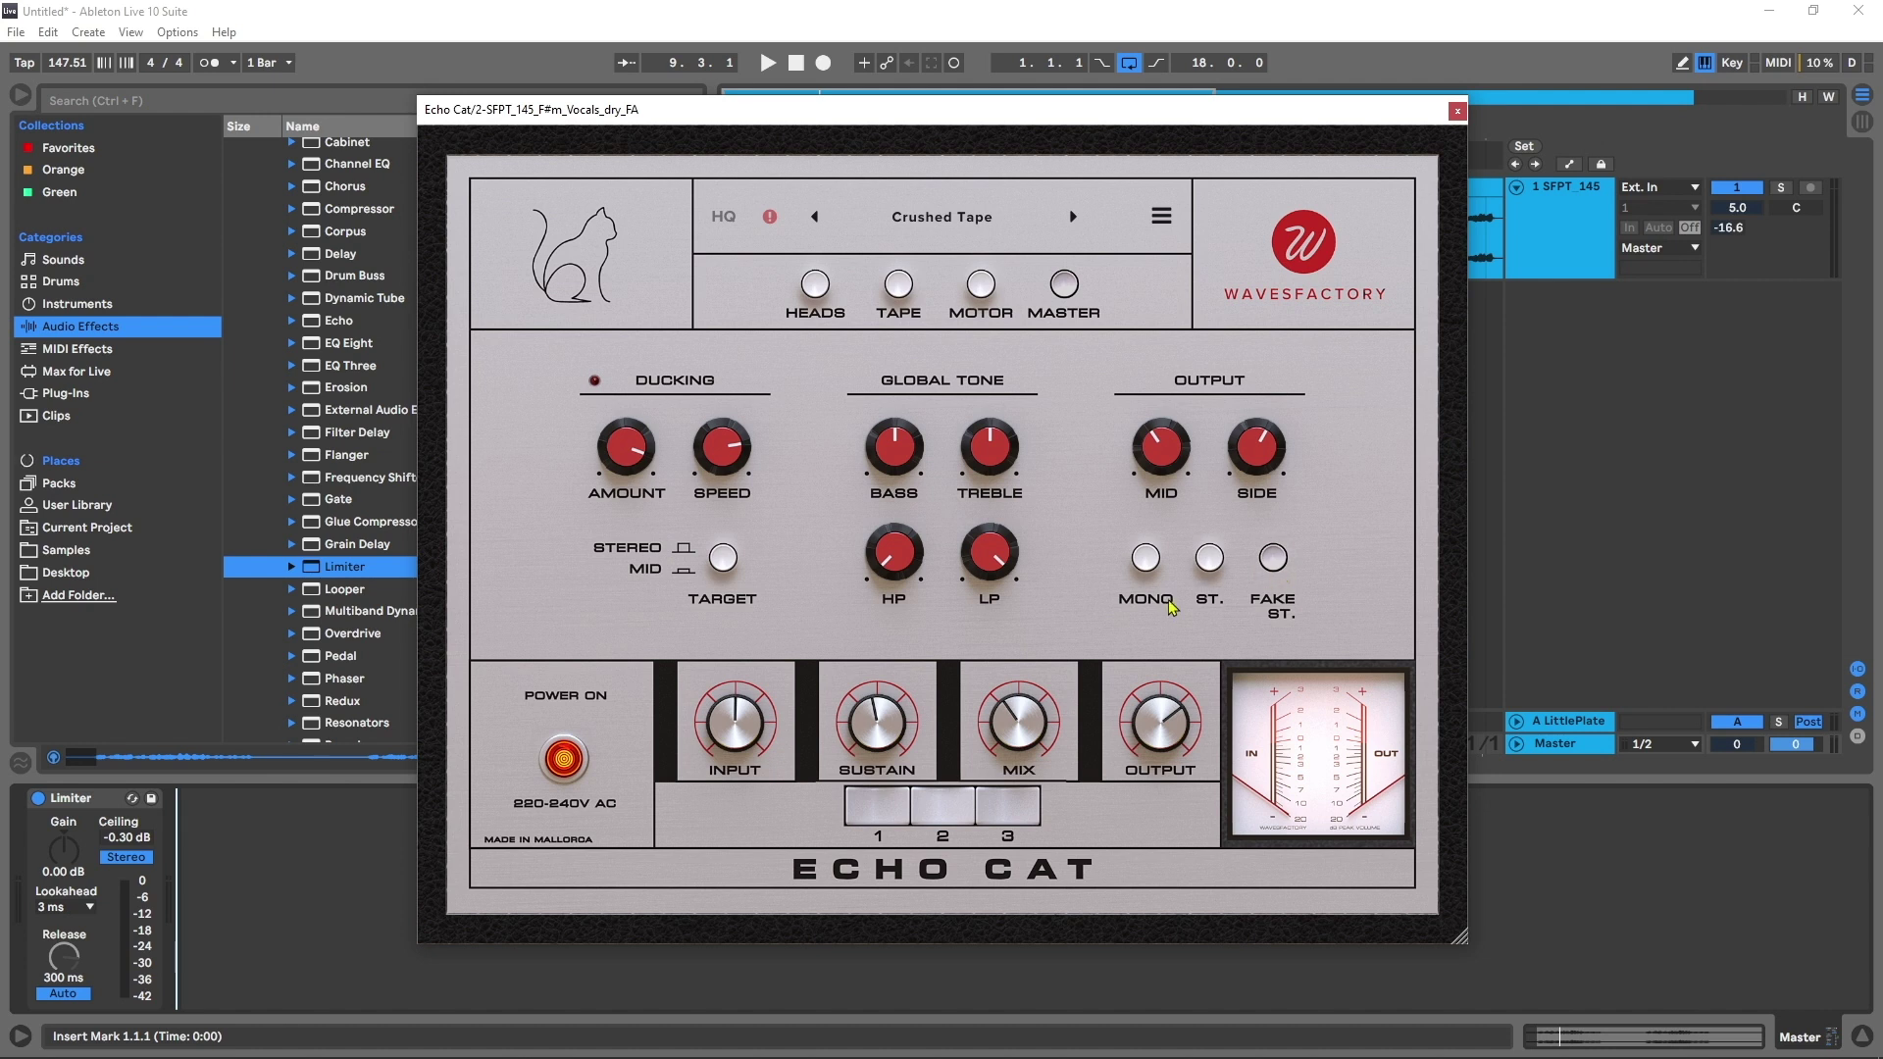
{"action": "key", "text": "space"}
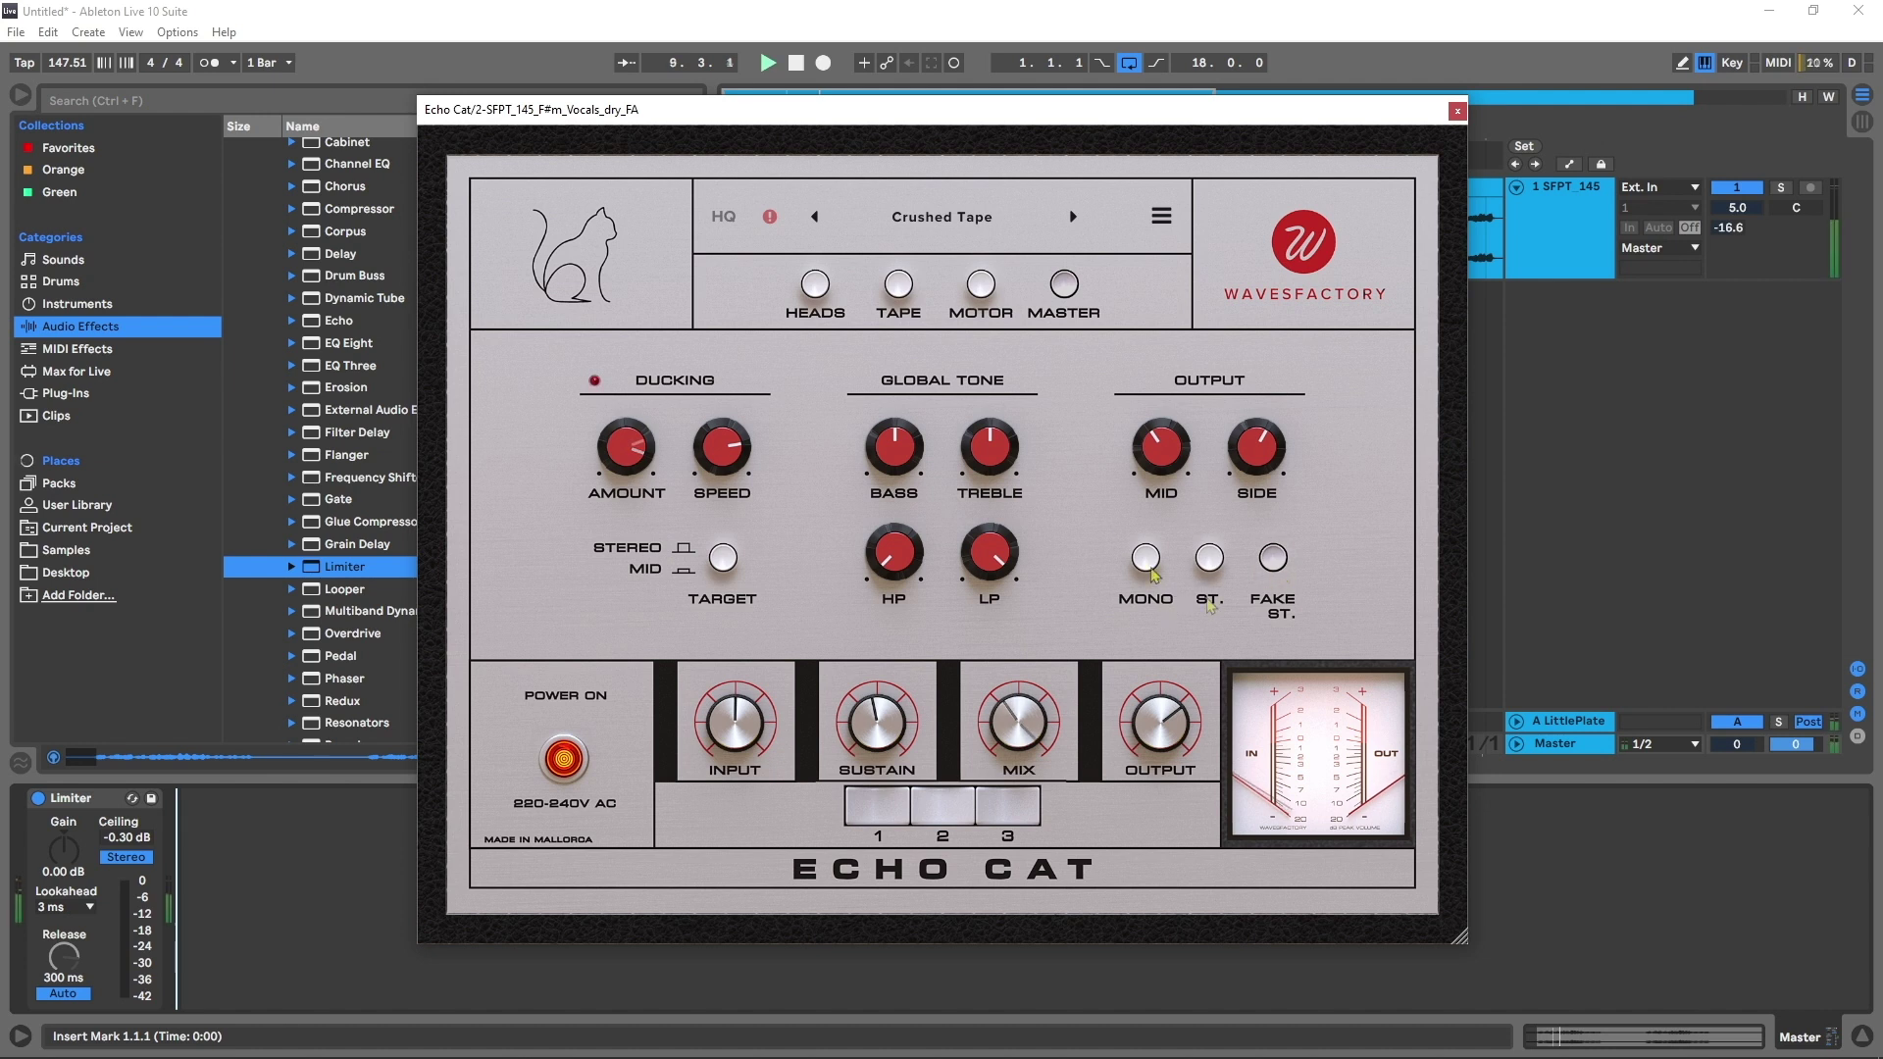
{"action": "left_click", "coordinate": [1212, 562]}
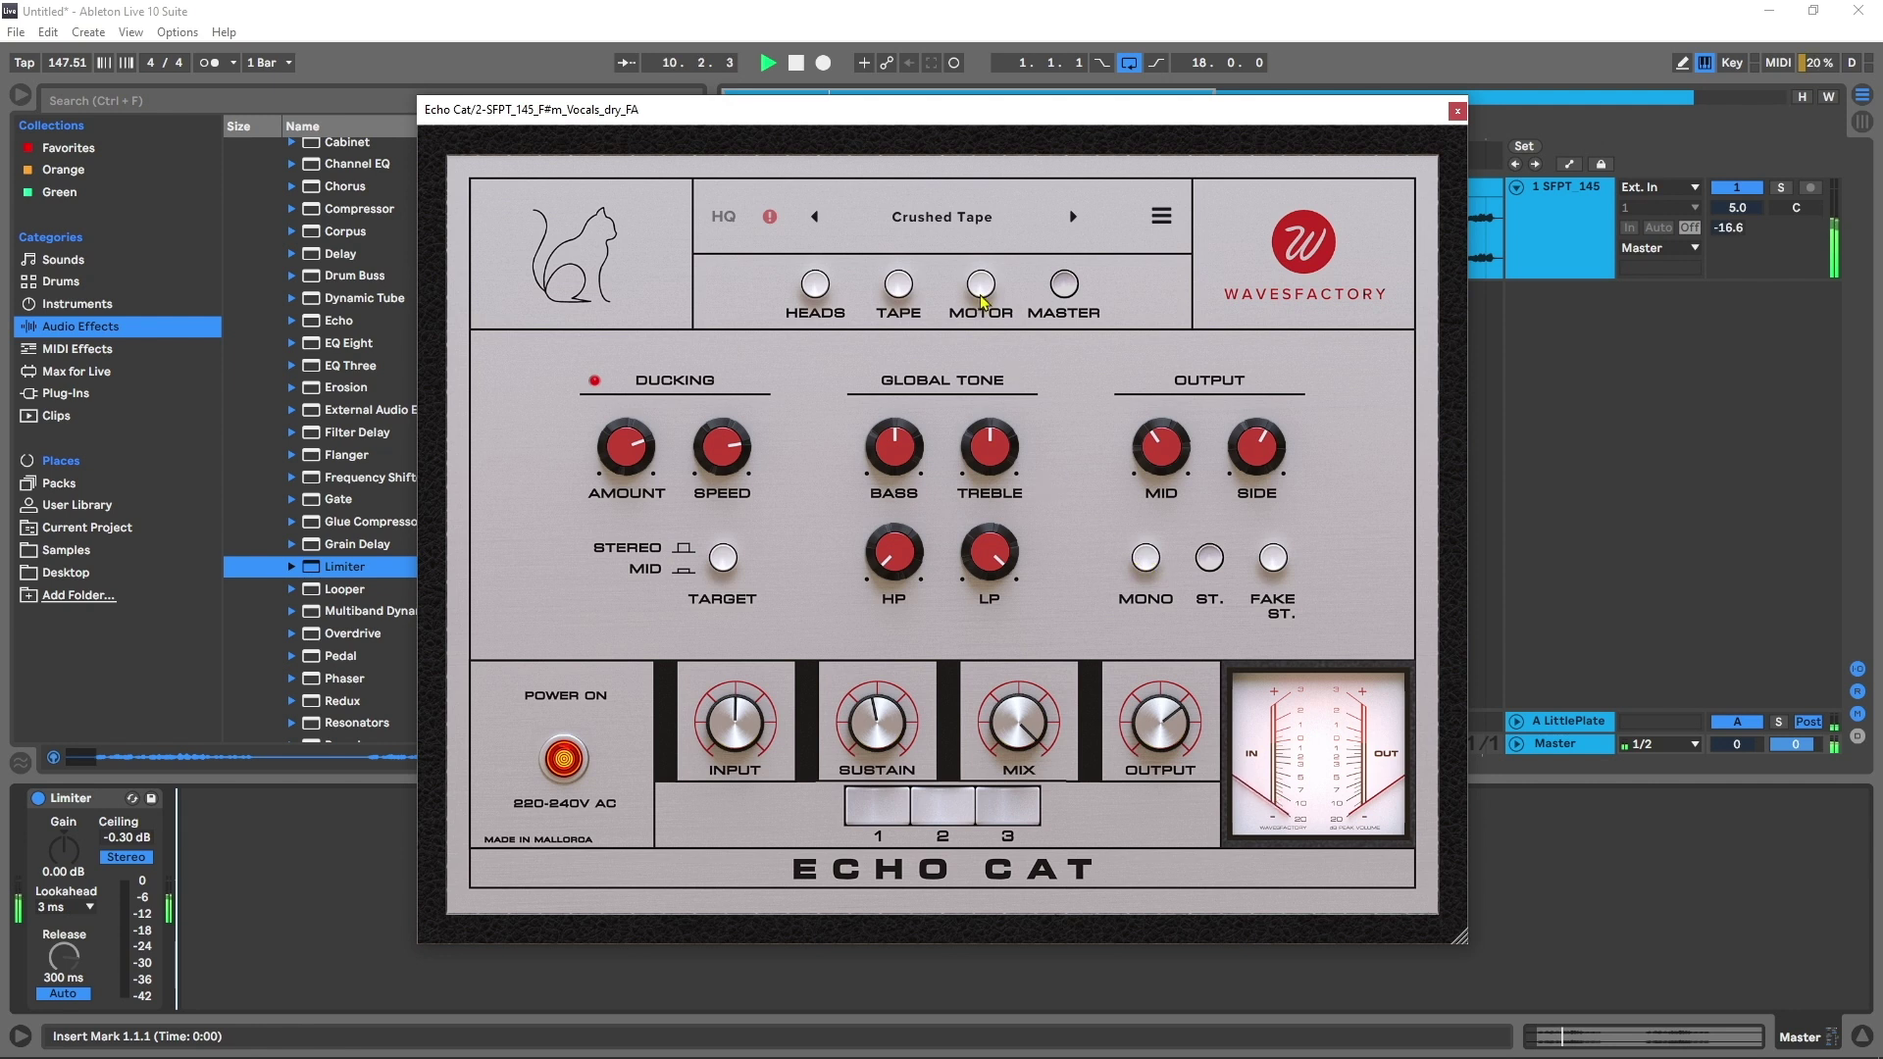
Step: In the Tape settings, reset the Age, Signal Loss and Flutter to their defaults, with Flutter at 50%
{"action": "left_click", "coordinate": [908, 288]}
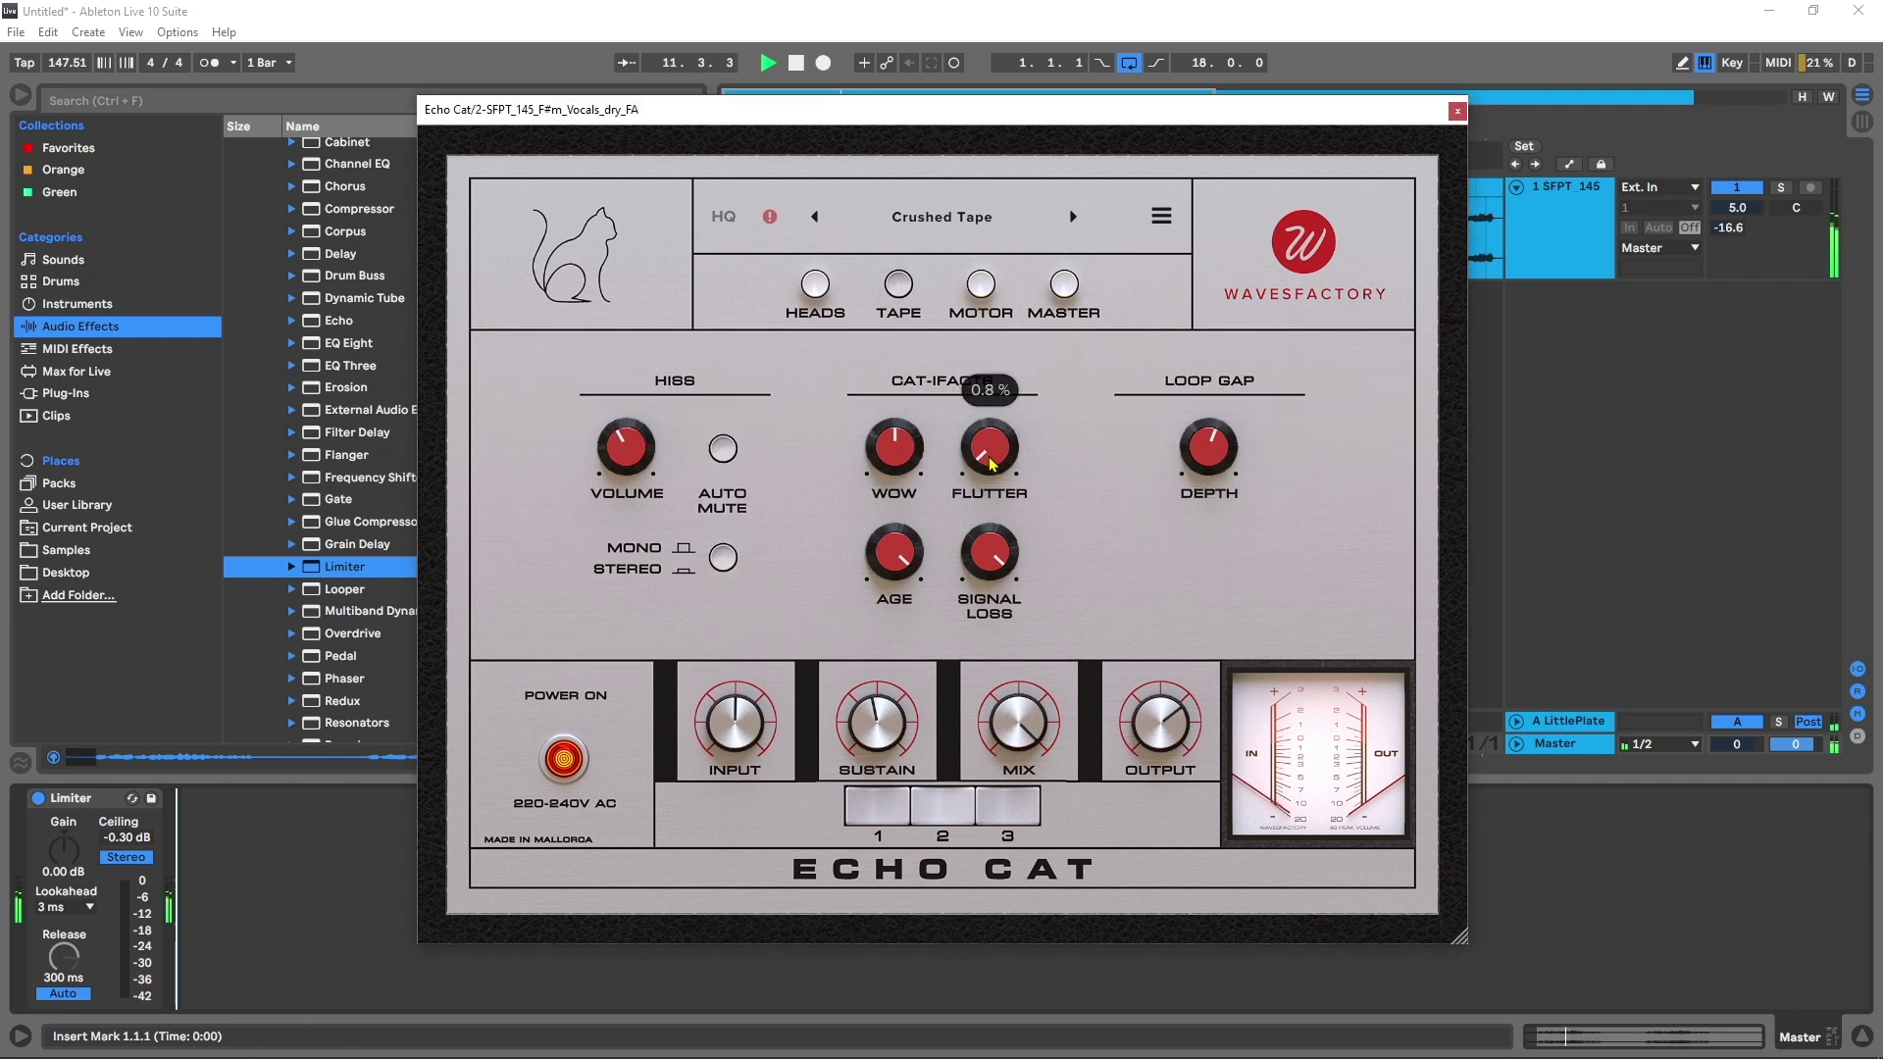
{"action": "double_click", "coordinate": [897, 560]}
{"action": "double_click", "coordinate": [990, 559]}
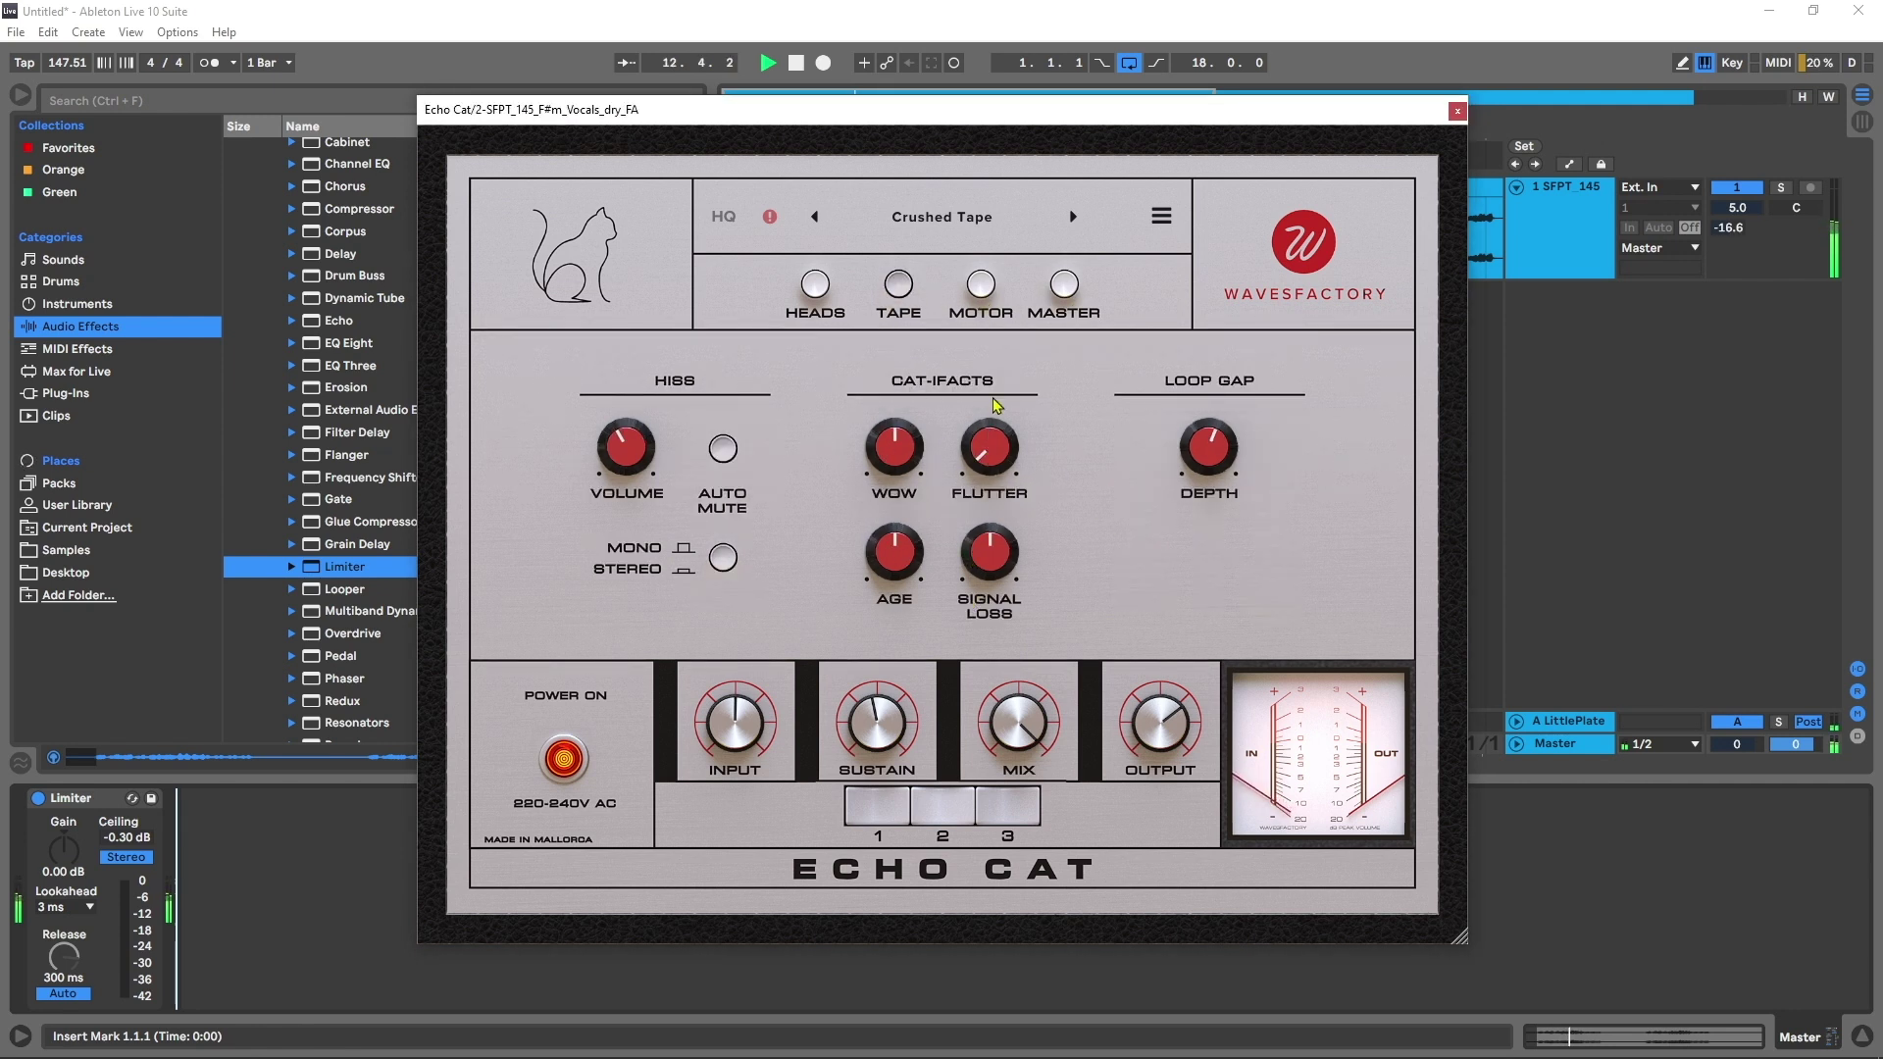
{"action": "double_click", "coordinate": [988, 461]}
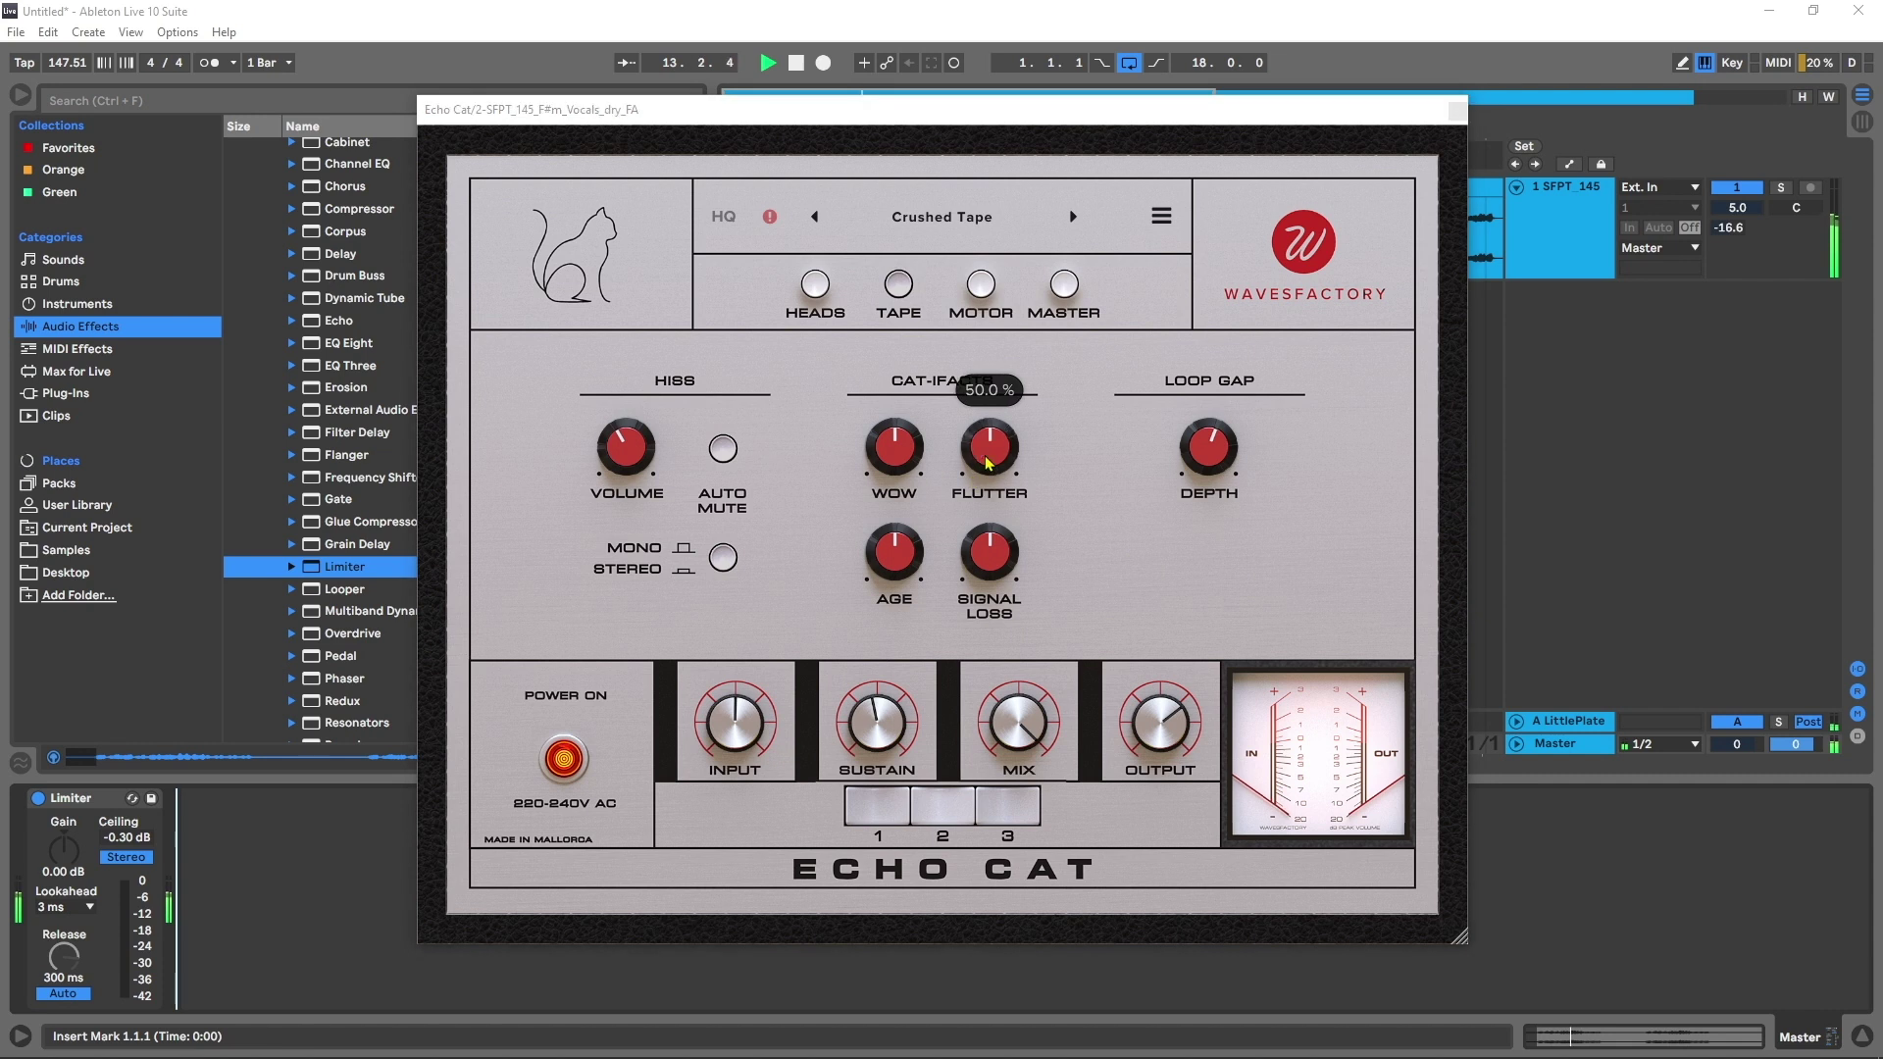
Step: In the Motor settings, lower the modulation rate and turn the varispeed Amount down close to its minimum
{"action": "left_click", "coordinate": [990, 295]}
{"action": "mouse_move", "coordinate": [1141, 490]}
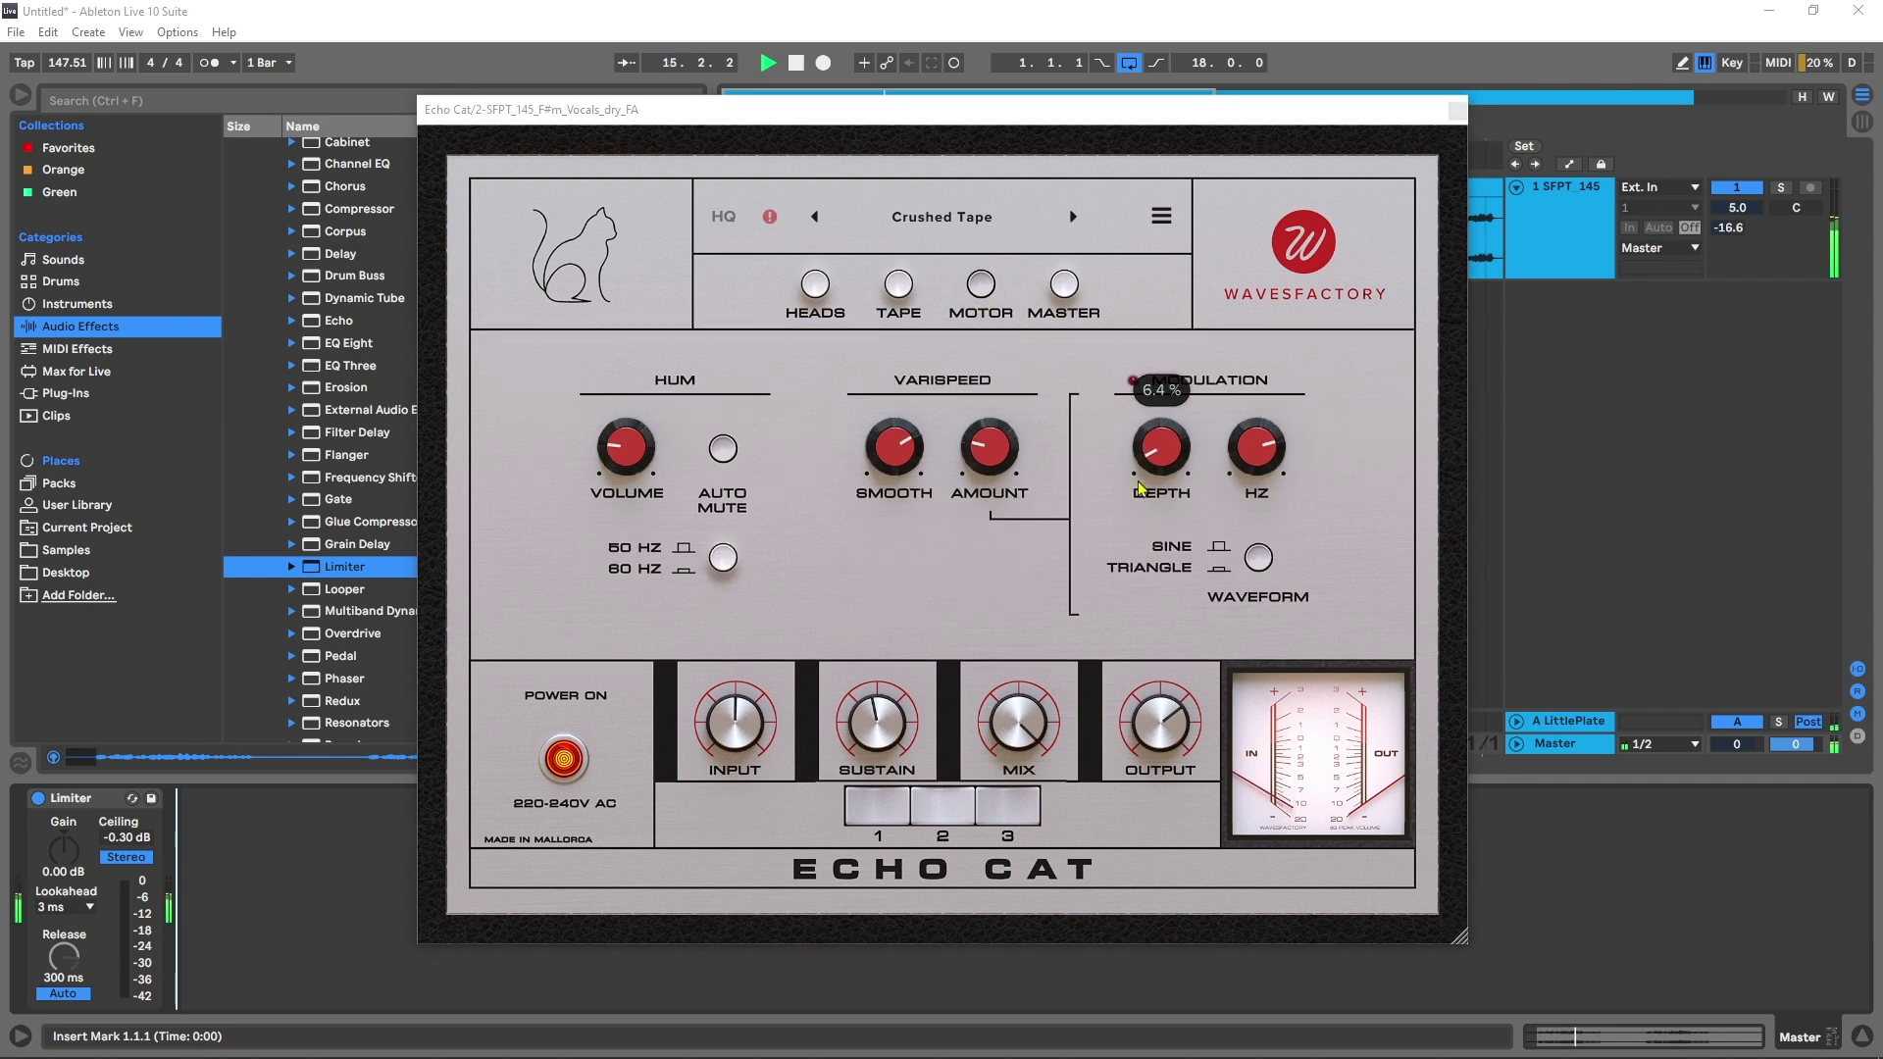
{"action": "left_click_drag", "start_coordinate": [1256, 451], "coordinate": [1133, 599]}
{"action": "left_click_drag", "start_coordinate": [989, 449], "coordinate": [968, 473]}
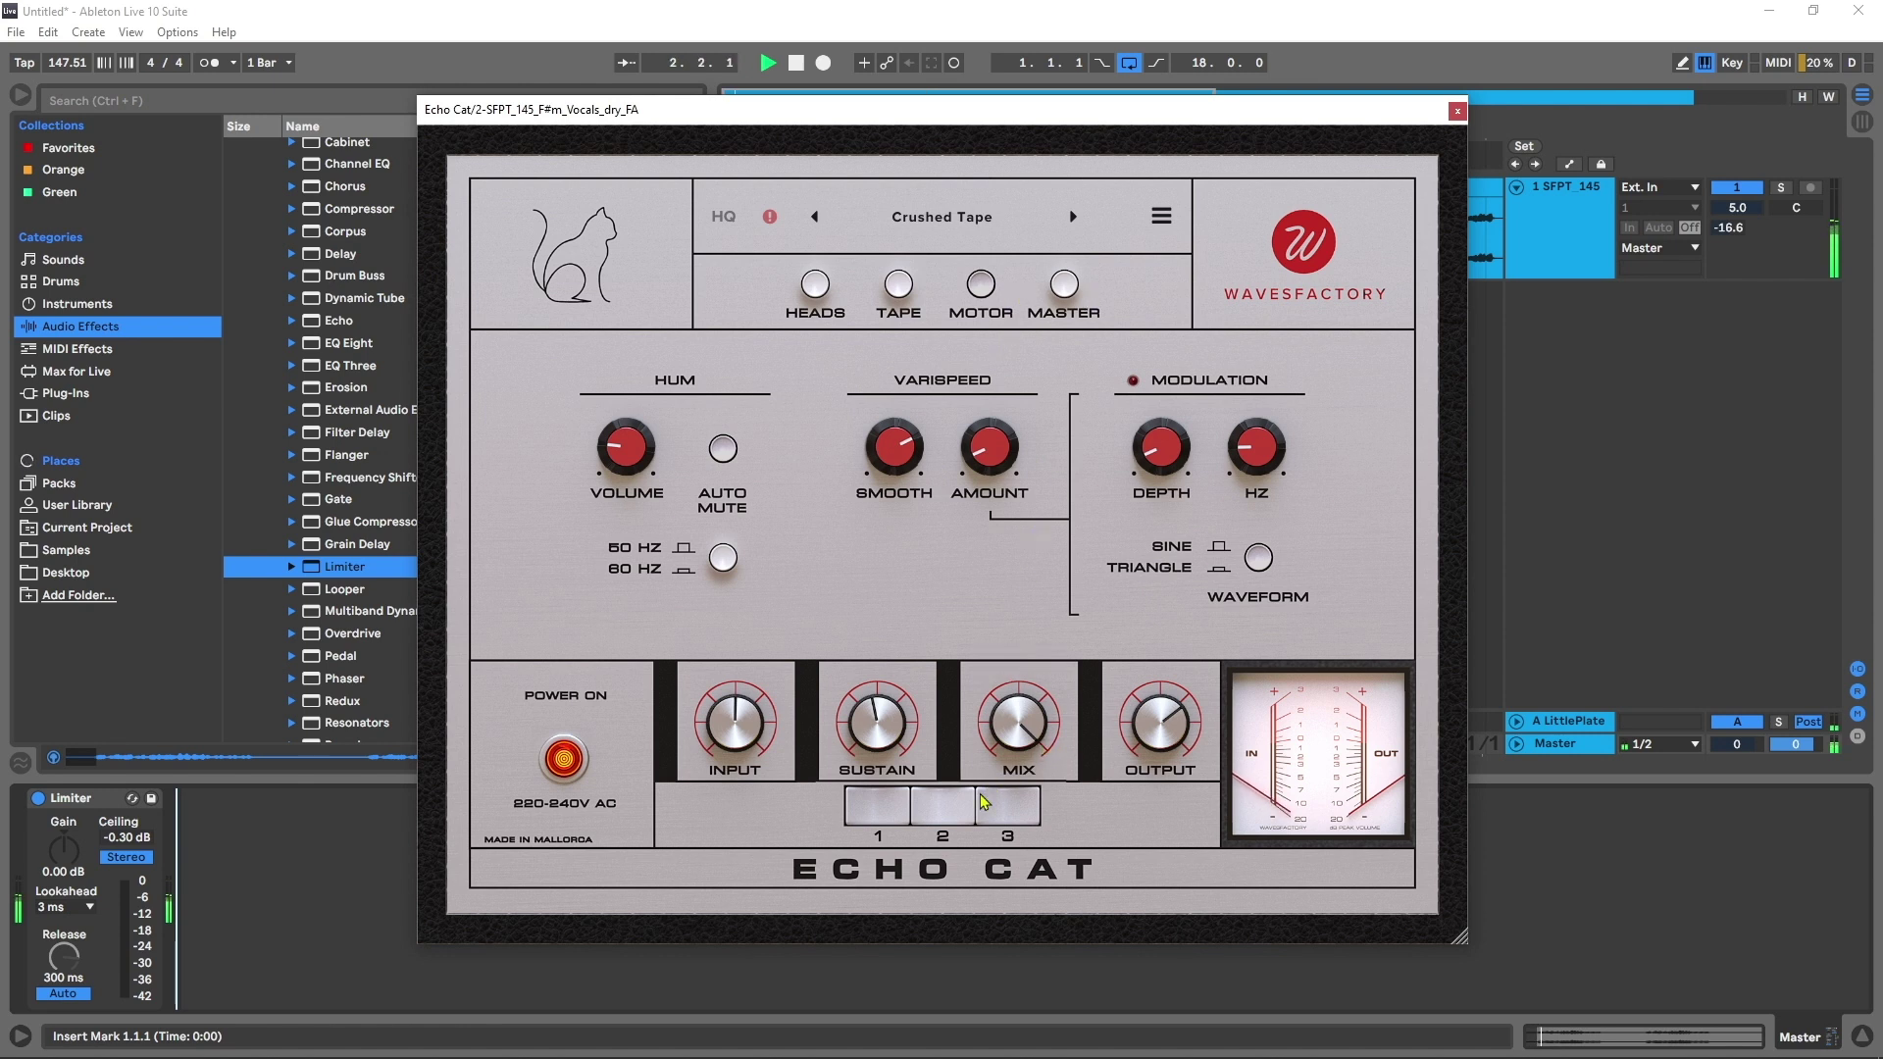
Step: Lower the Mix to slightly below halfway and the Output to its centre, and switch the power off and on to compare
{"action": "left_click_drag", "start_coordinate": [1019, 731], "coordinate": [941, 875]}
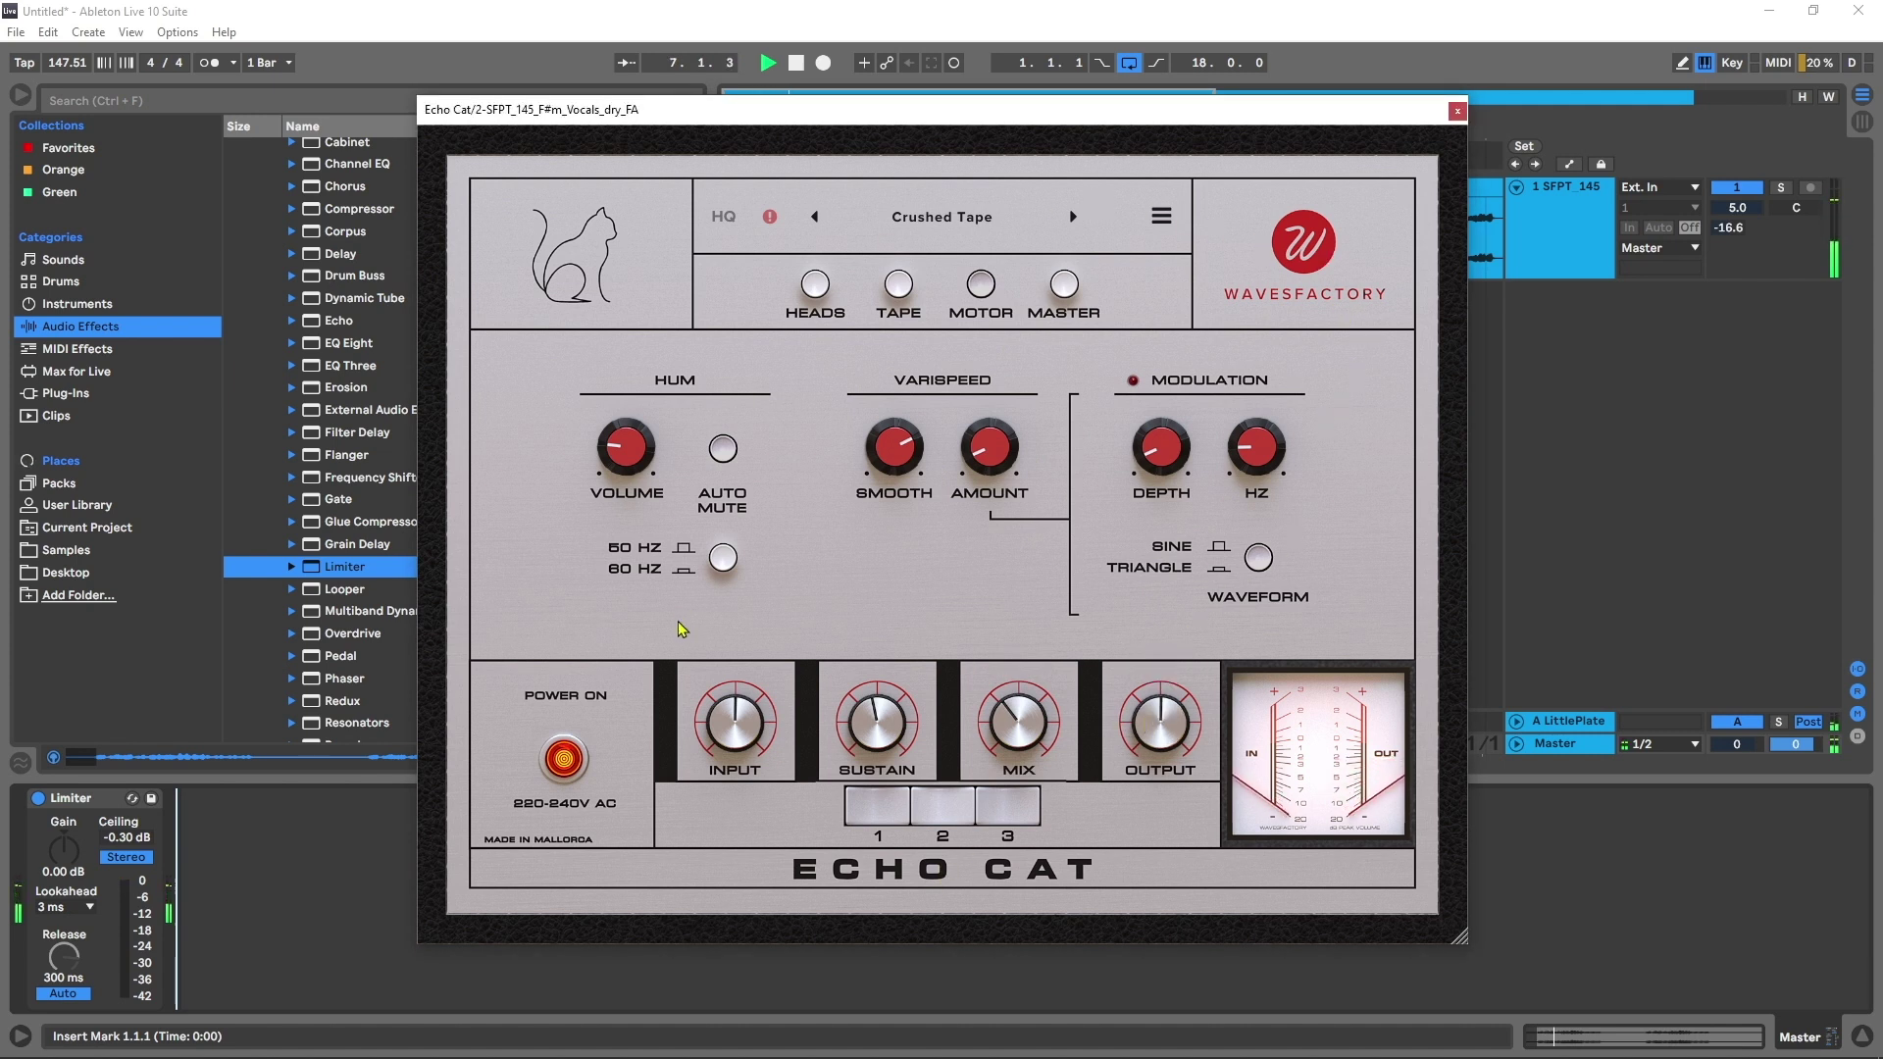
{"action": "left_click", "coordinate": [564, 764]}
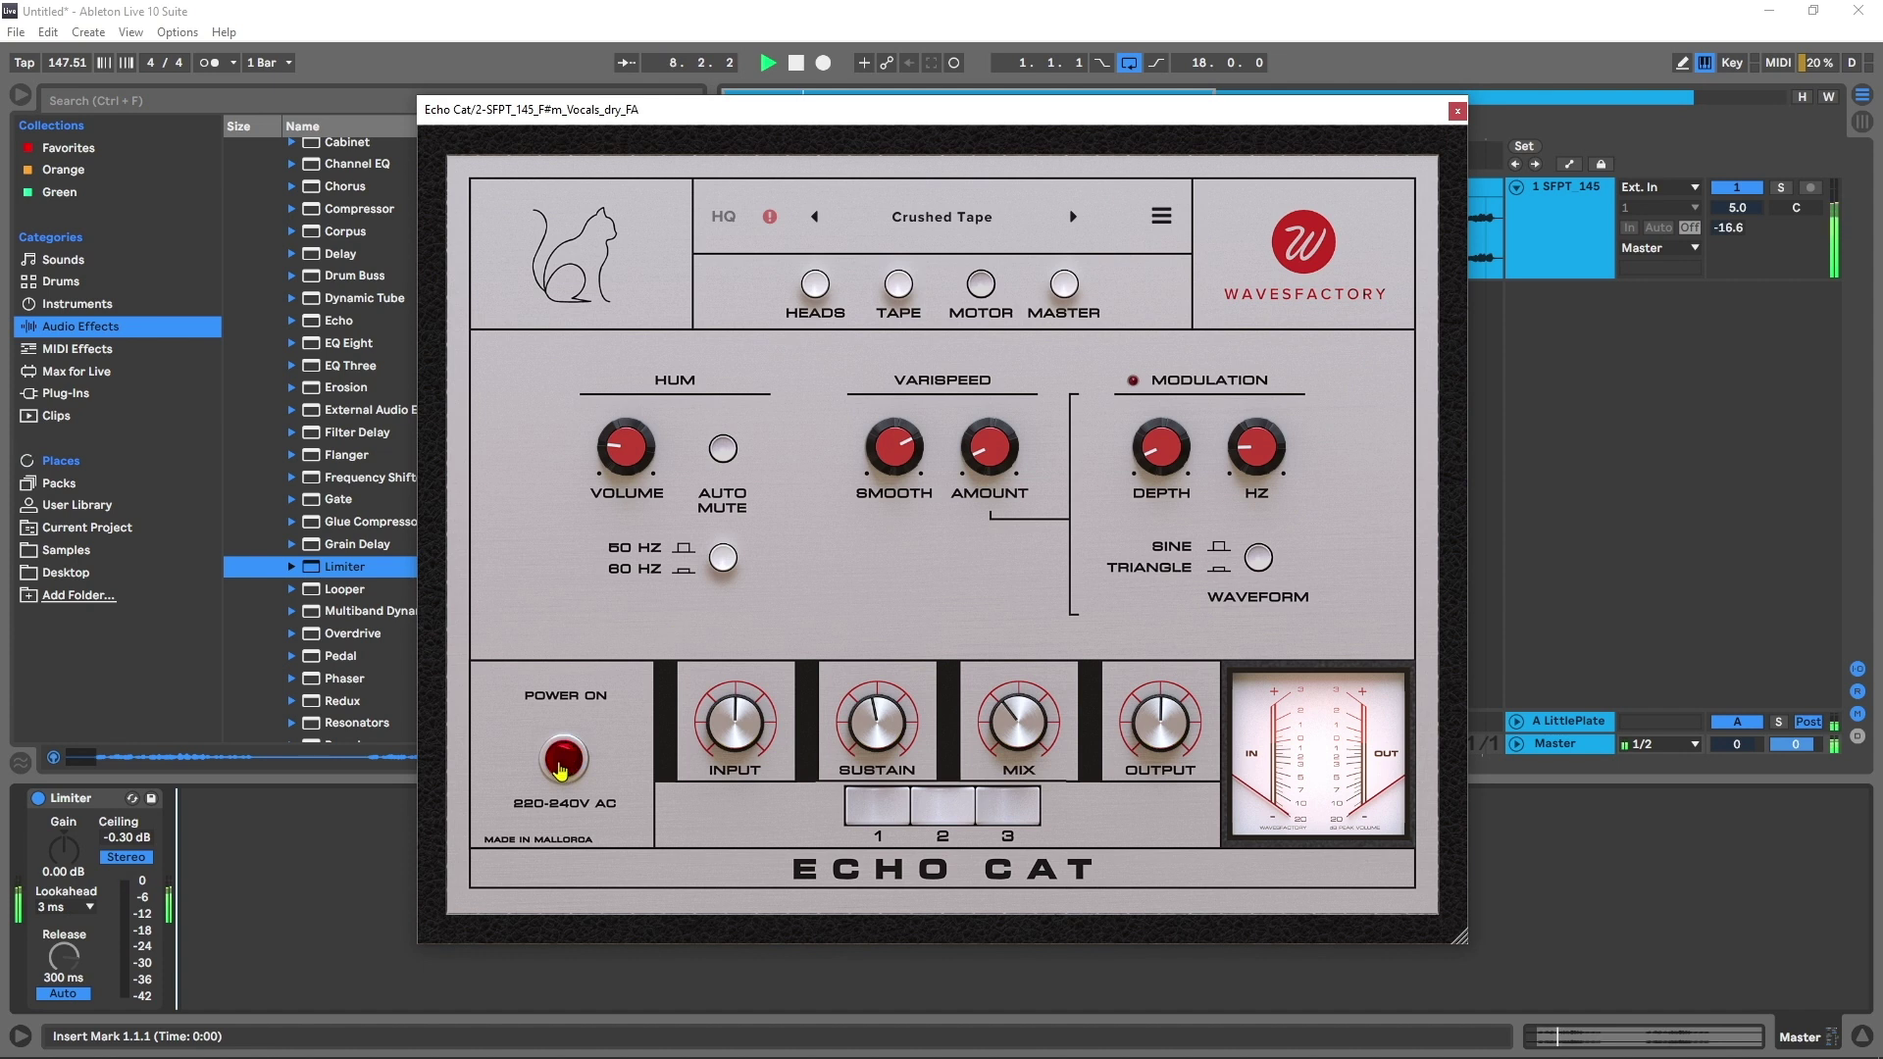
{"action": "left_click", "coordinate": [558, 766]}
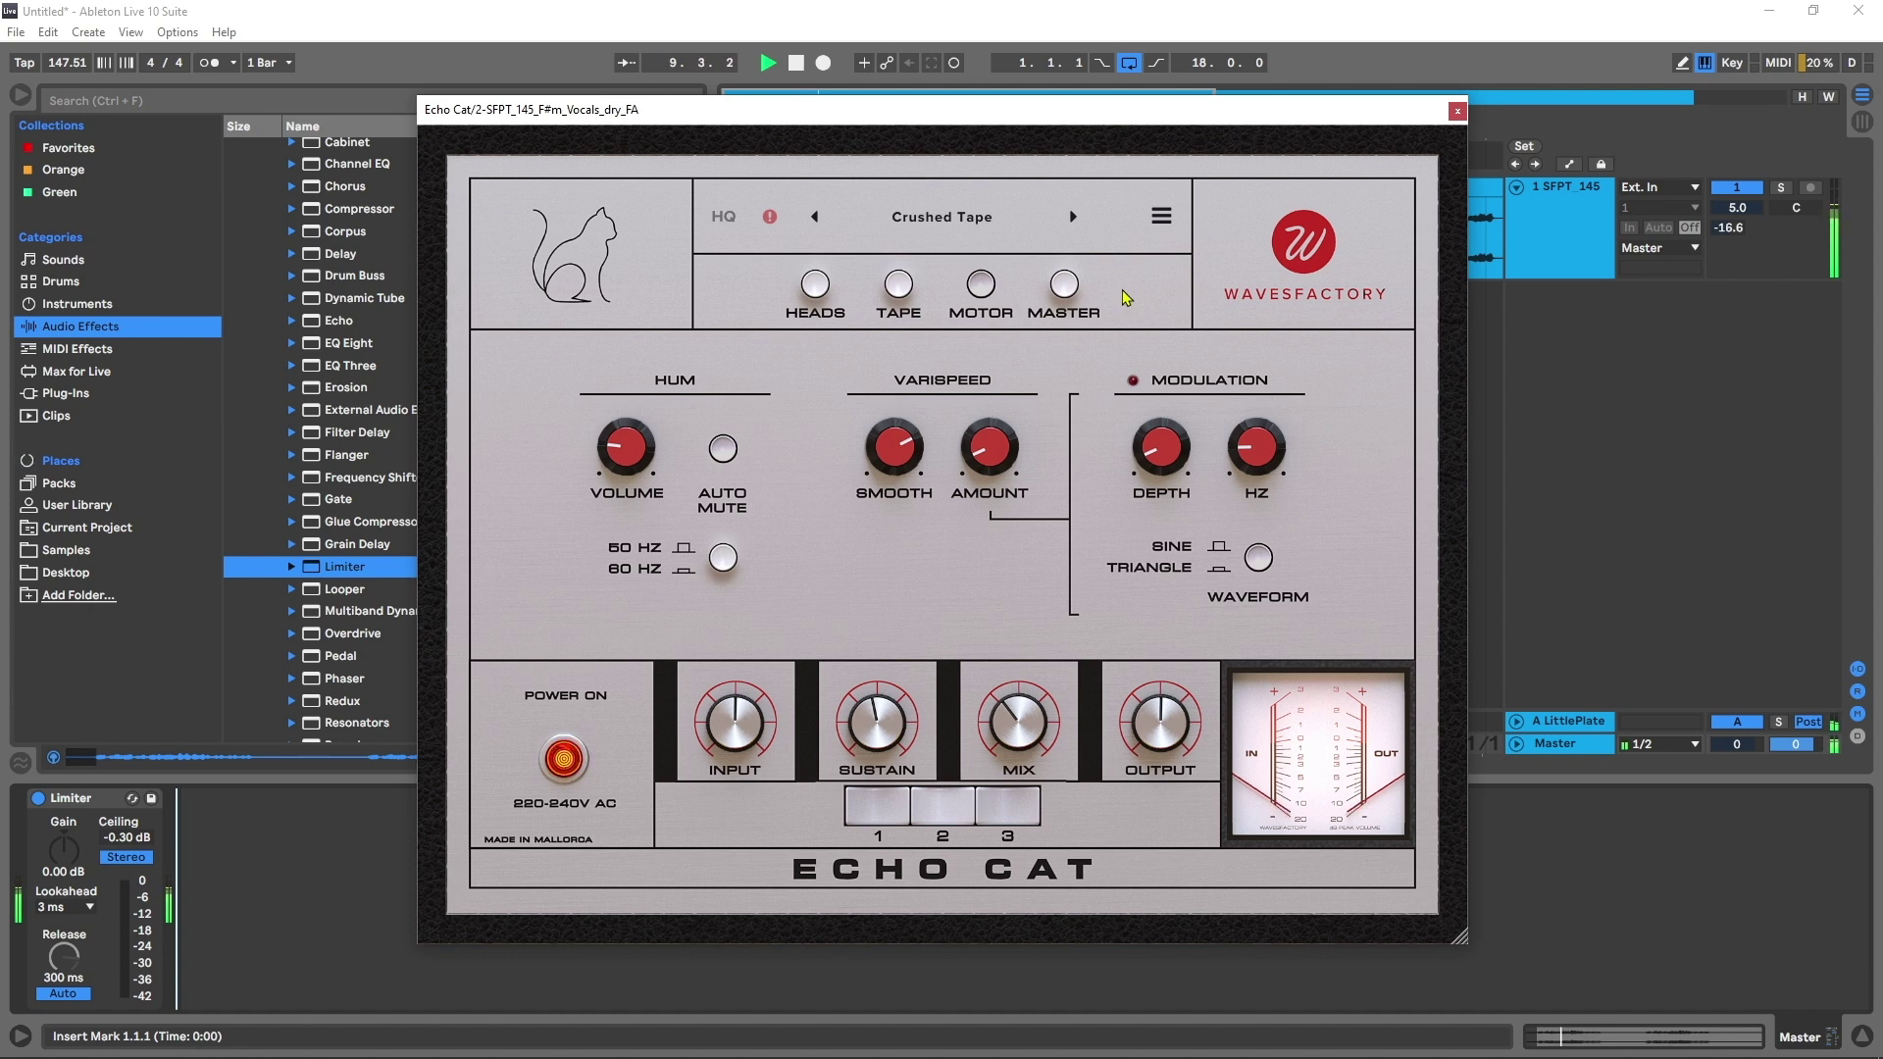
Step: Stop the vocal playback and open the Master settings
{"action": "key", "text": "space"}
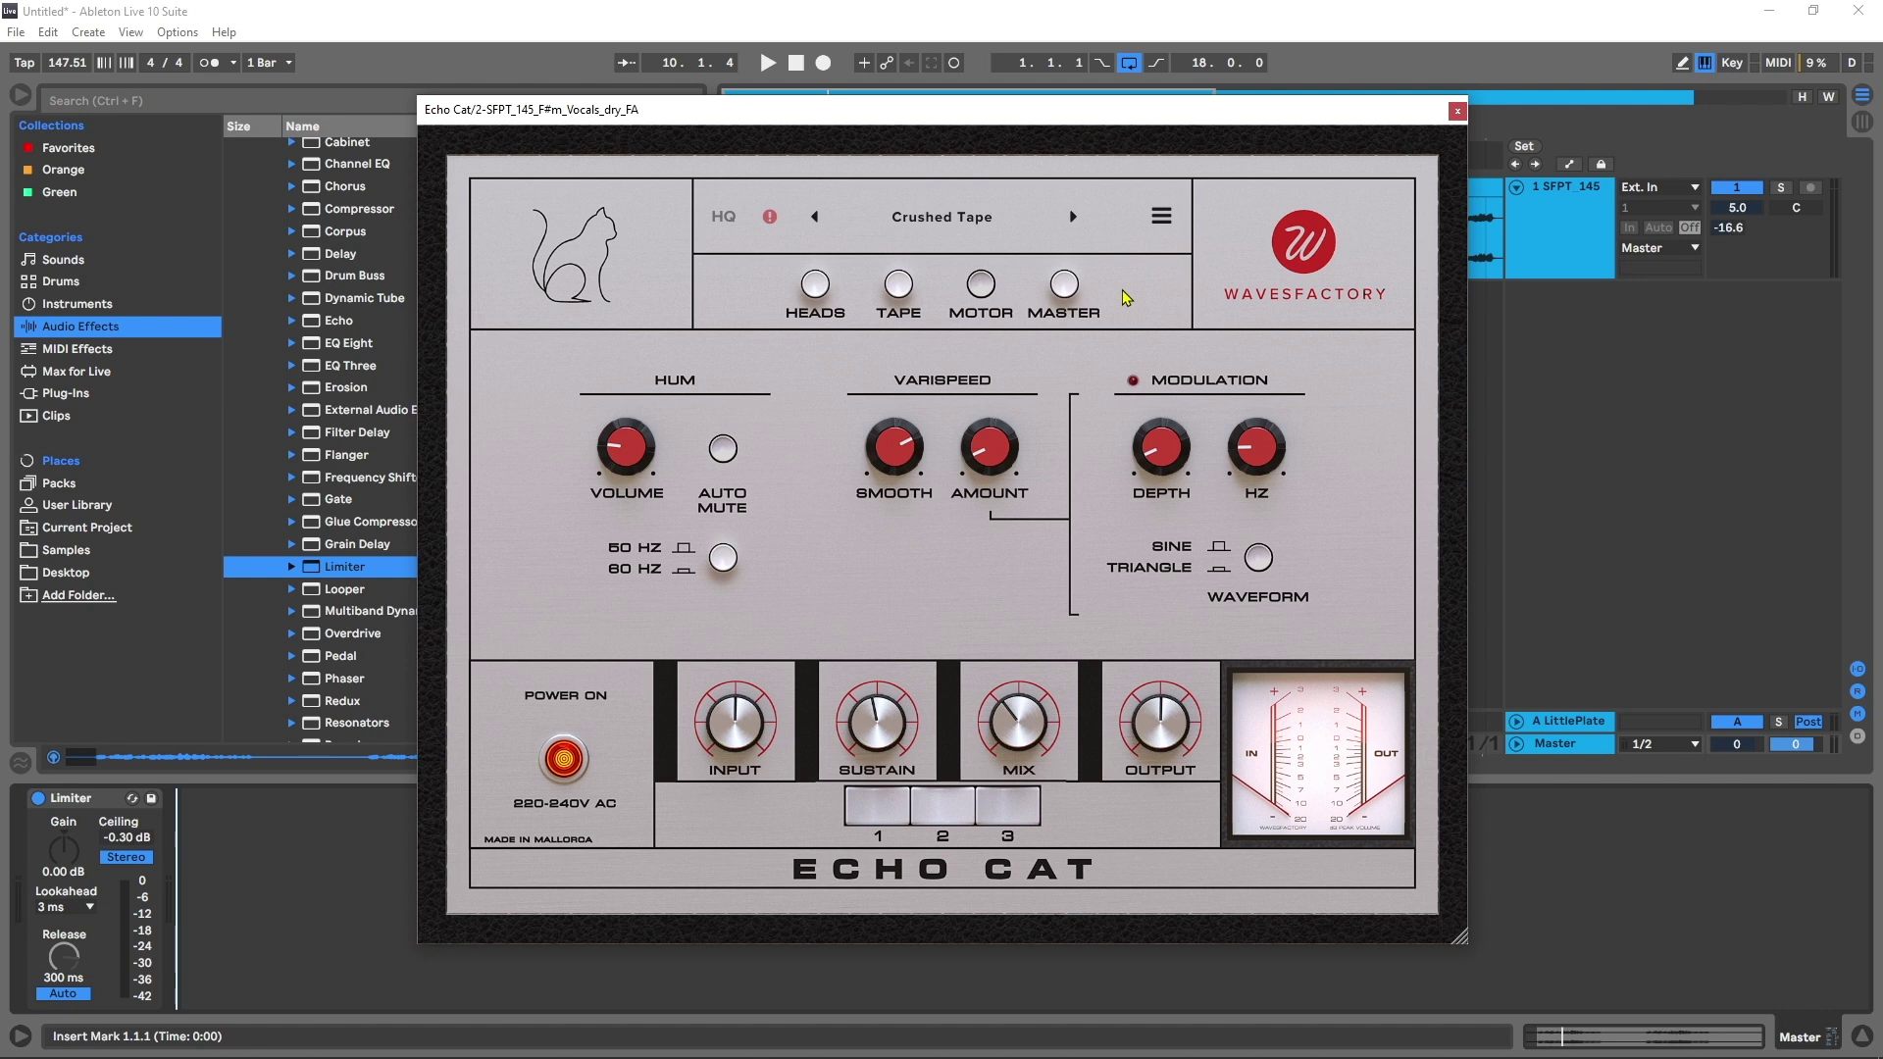
{"action": "left_click", "coordinate": [1069, 288]}
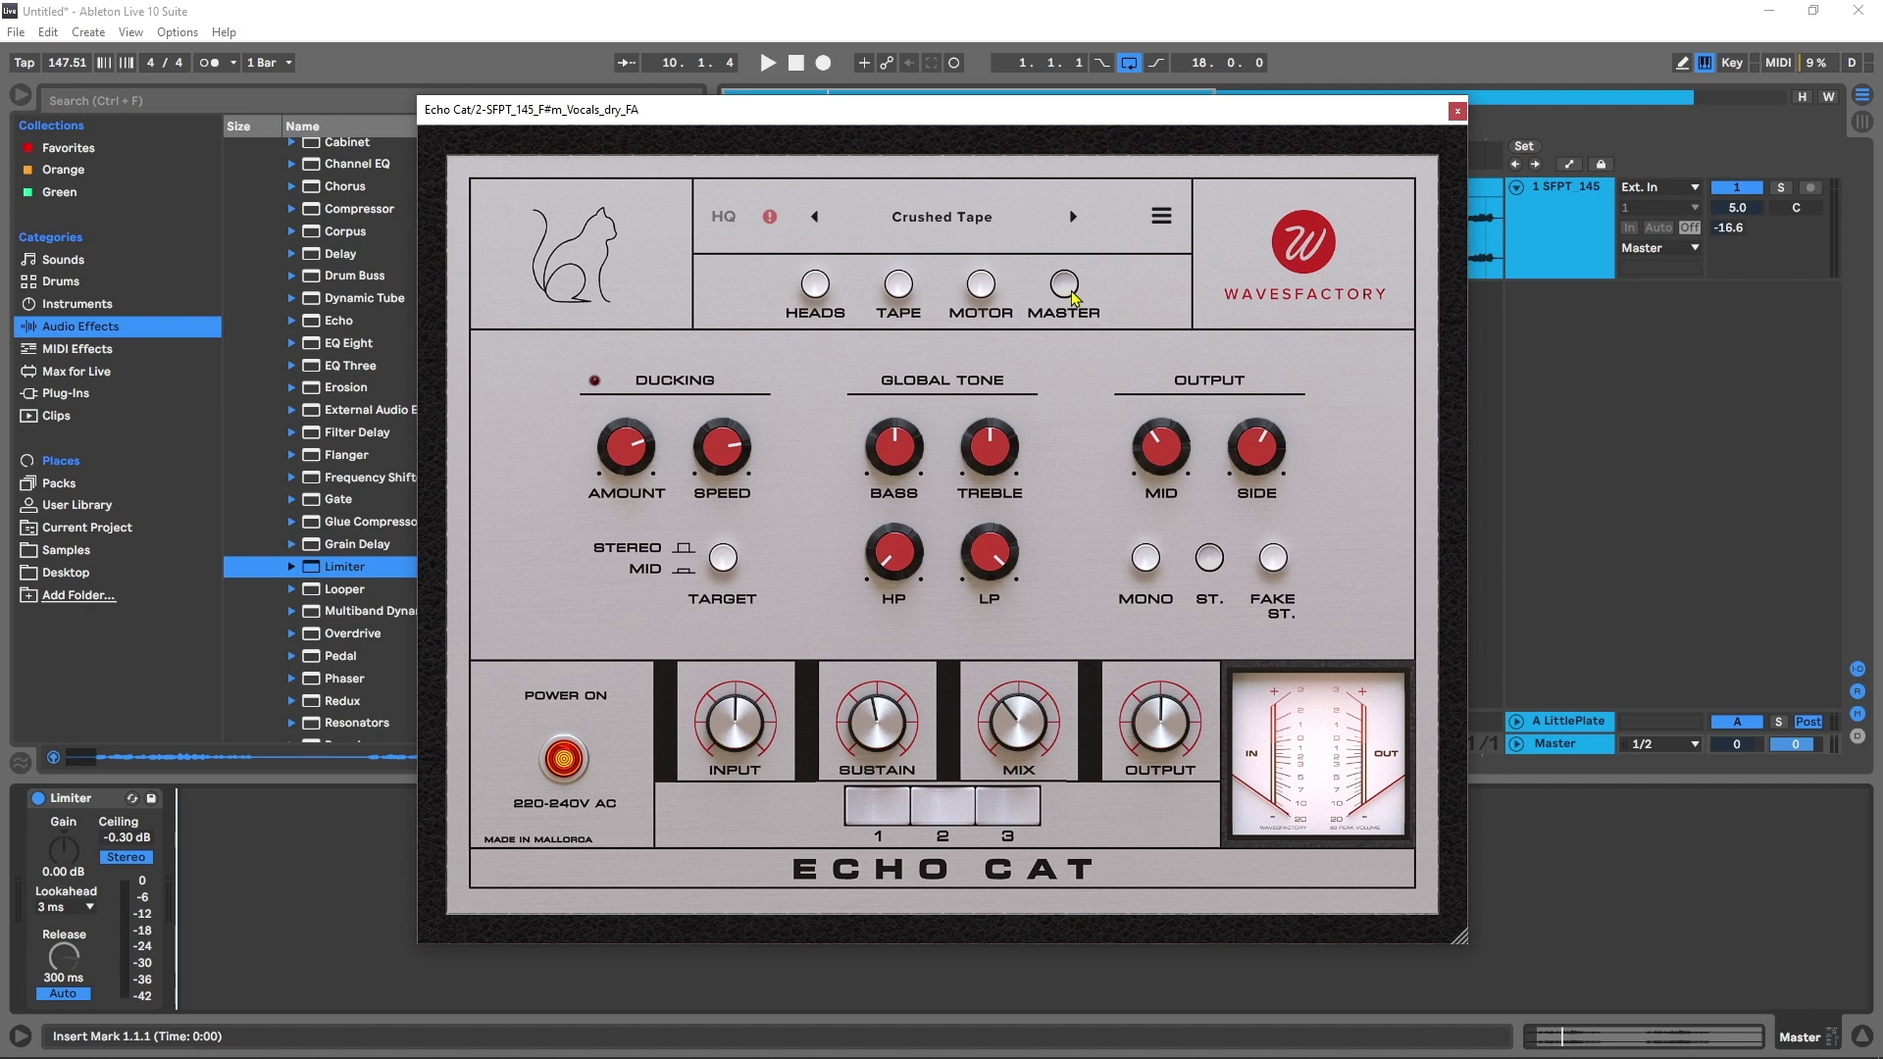